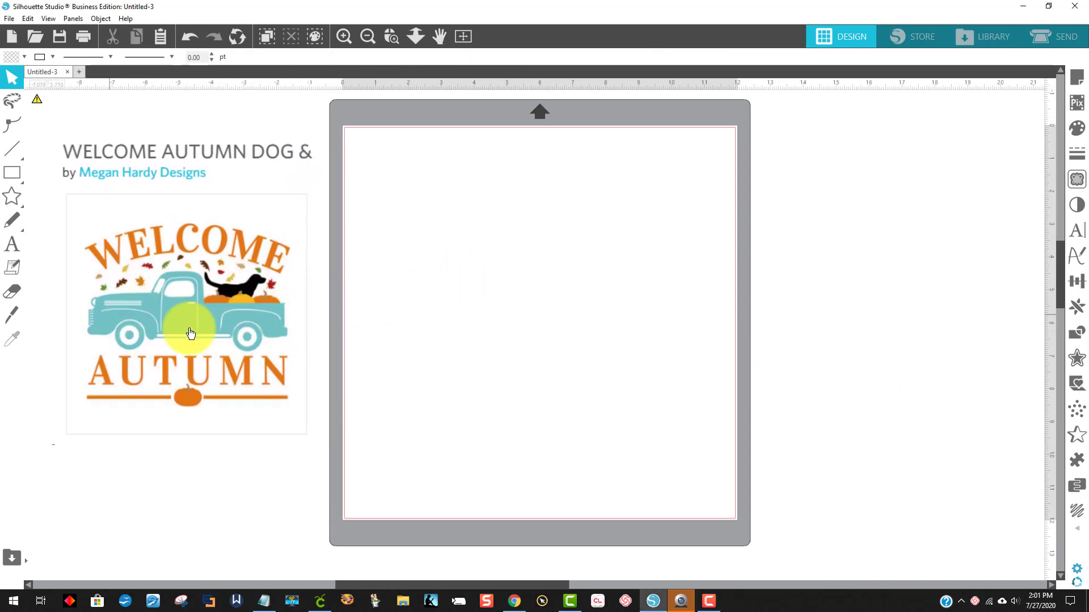
# - Merge the Silhouette Studio file 300016-welcome-autumn-dog-amp-truck into the open document
pyautogui.click(9, 19)
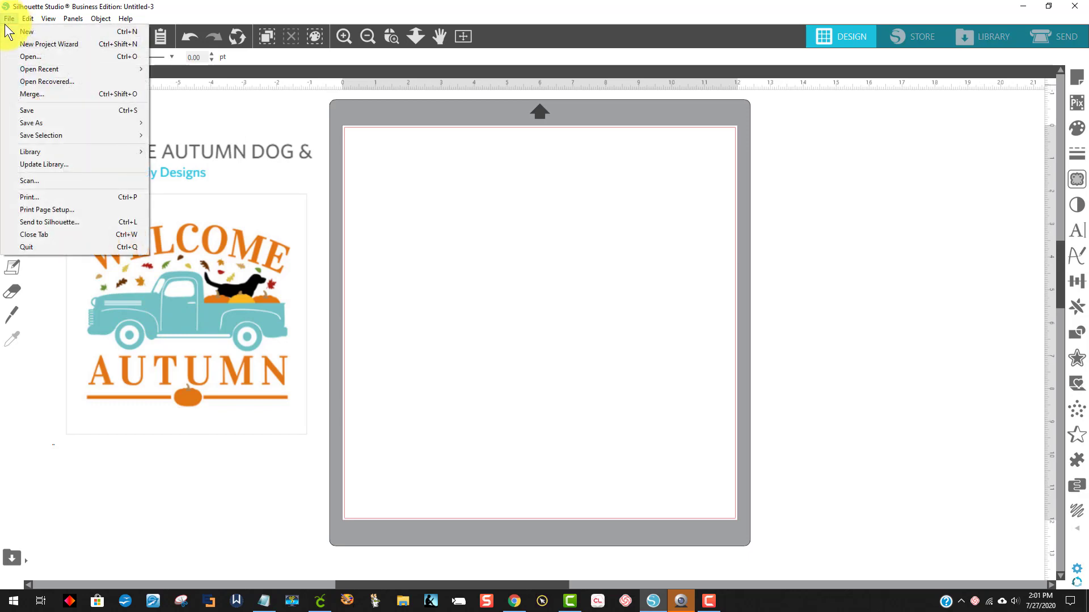
pyautogui.click(18, 93)
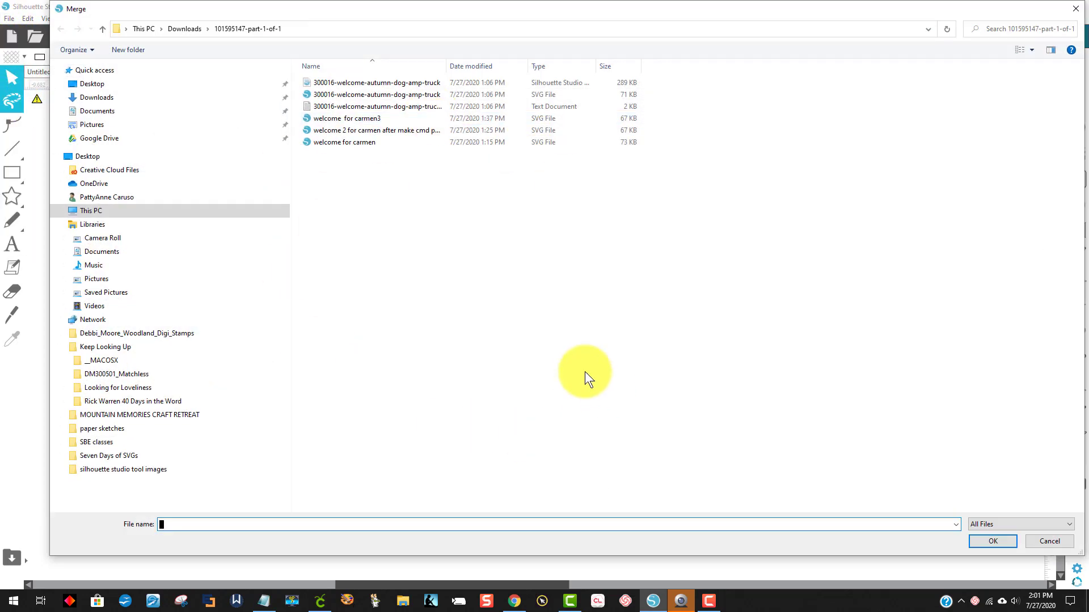
pyautogui.click(503, 82)
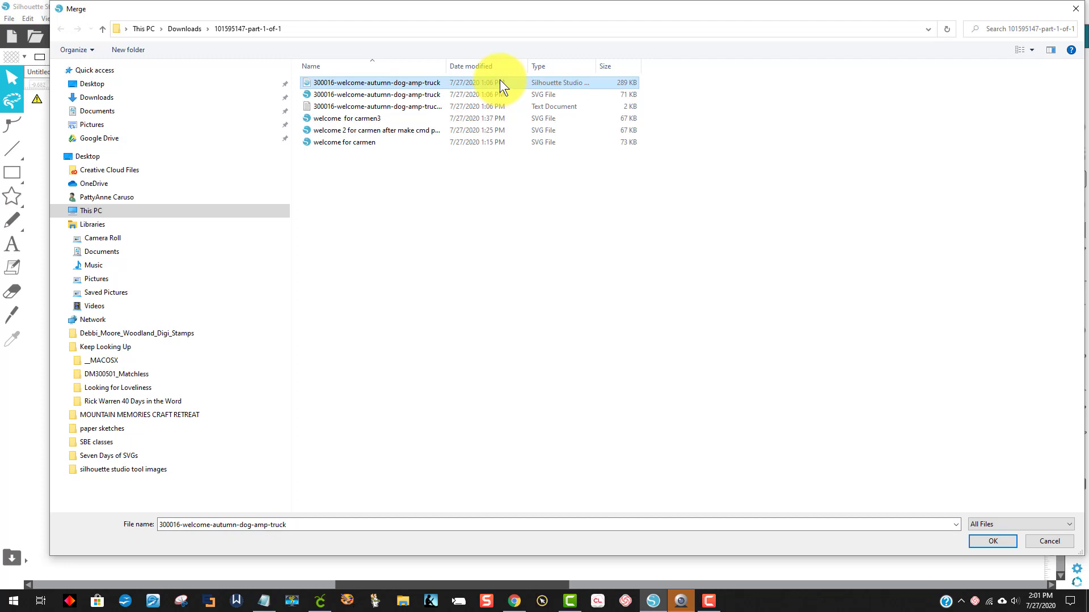
pyautogui.click(992, 541)
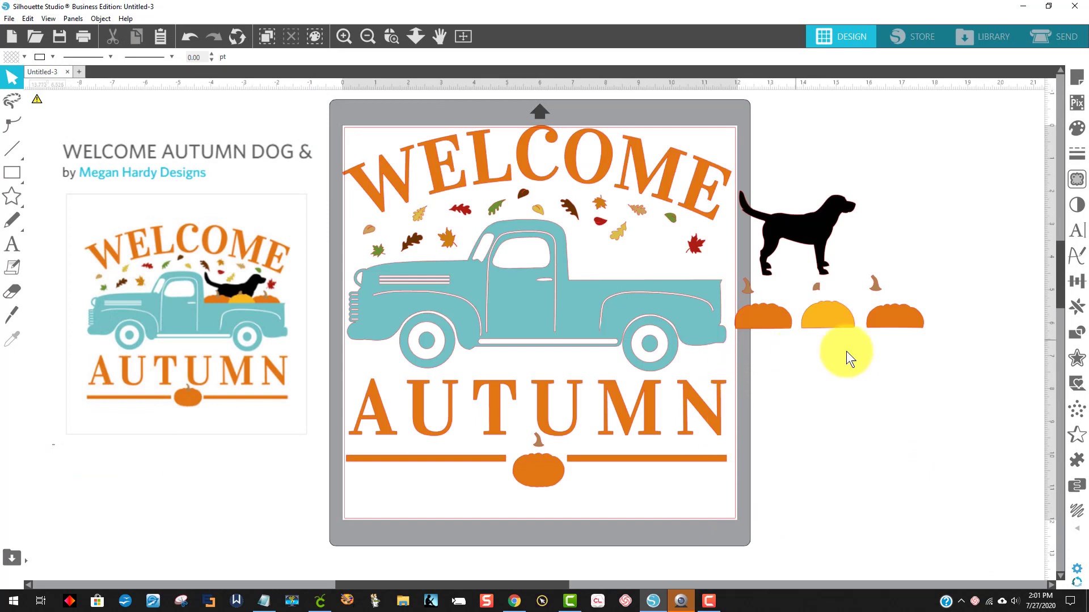
# - Ungroup the merged Welcome Autumn design and clear the selection
pyautogui.rightClick(660, 311)
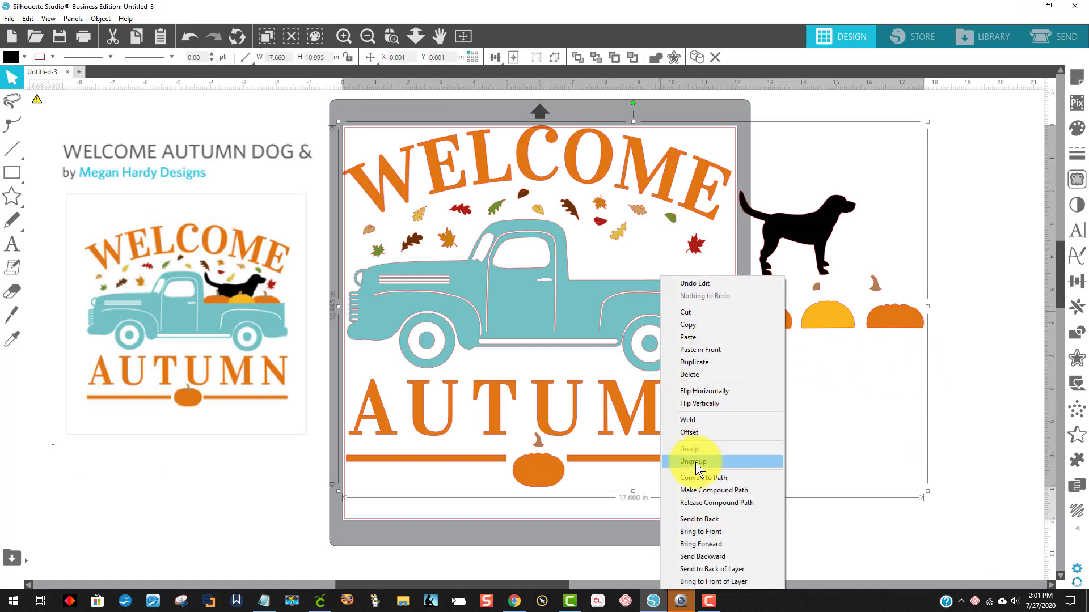
pyautogui.click(712, 462)
pyautogui.click(956, 511)
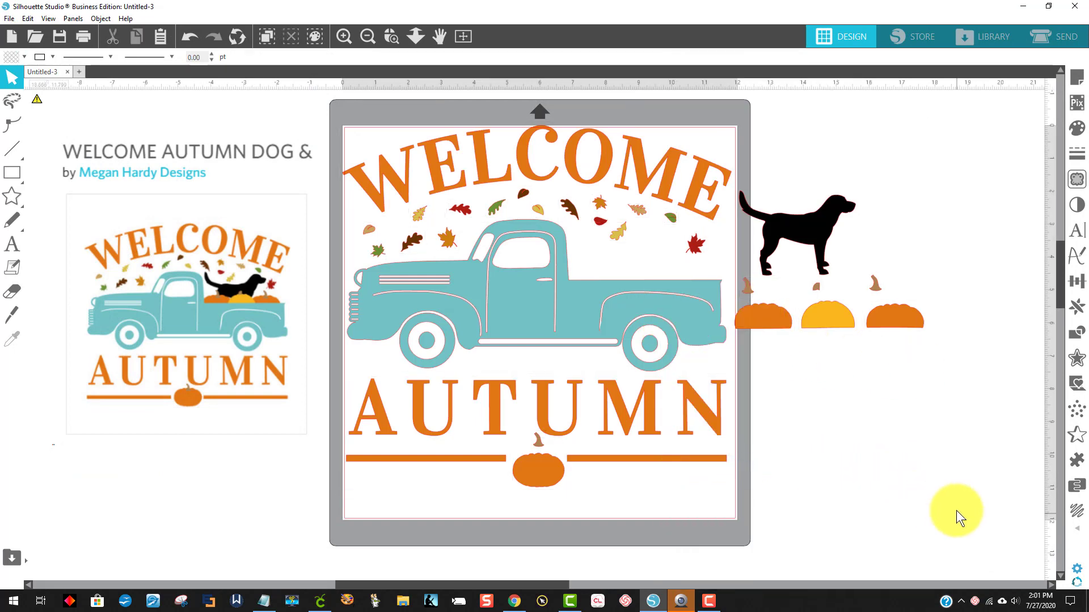
# - Move the dog, half pumpkins and their stems further right, clear of the mat, and shift the reference picture slightly left
pyautogui.moveTo(960, 493); pyautogui.dragTo(746, 161)
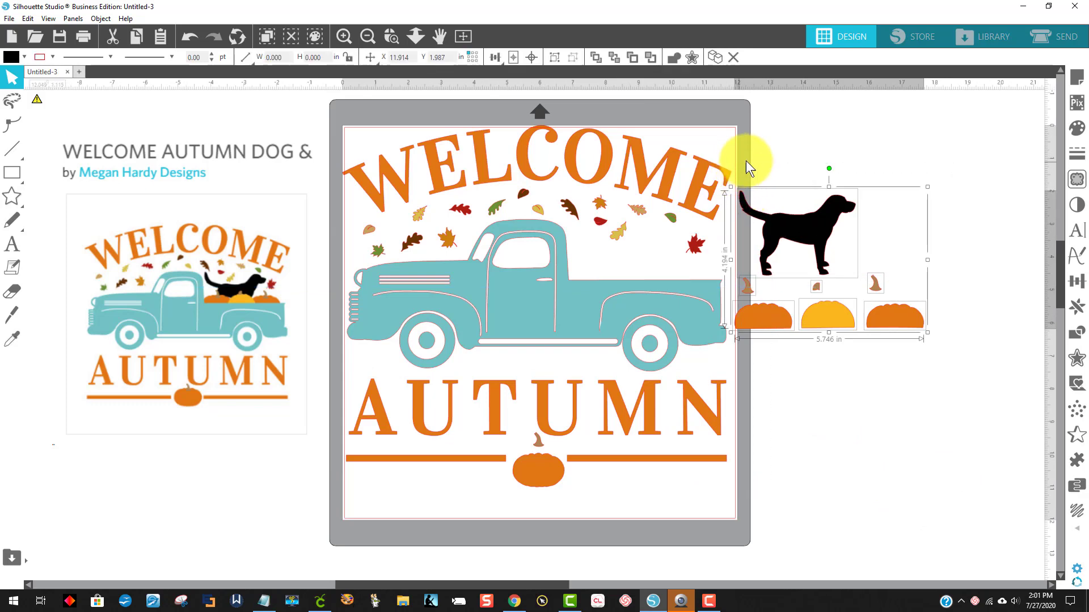
pyautogui.moveTo(778, 243); pyautogui.dragTo(899, 255)
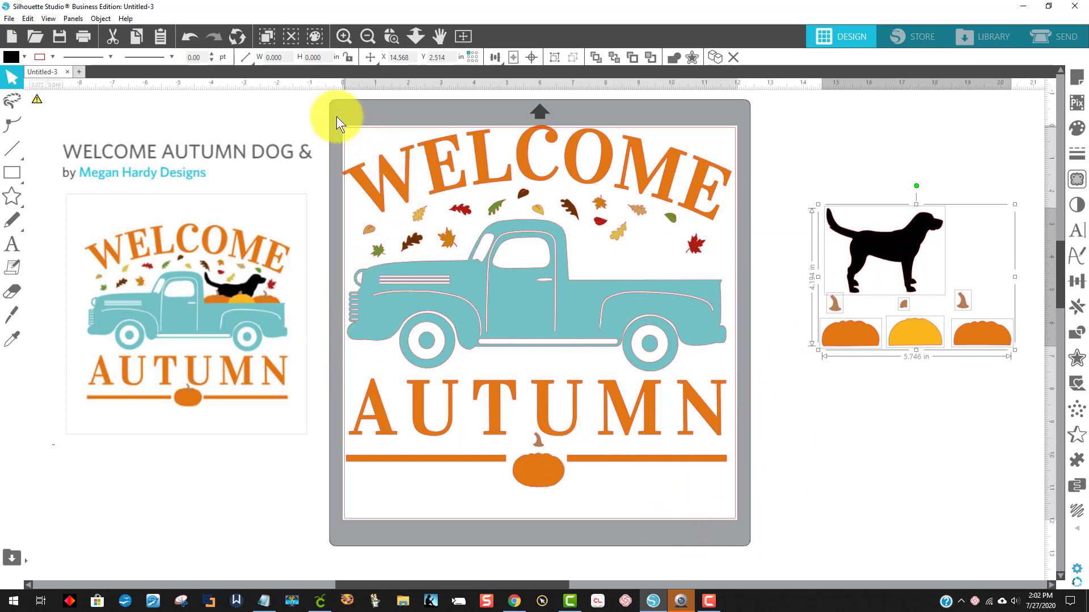
pyautogui.moveTo(343, 87); pyautogui.dragTo(526, 48)
pyautogui.moveTo(768, 560); pyautogui.dragTo(335, 162)
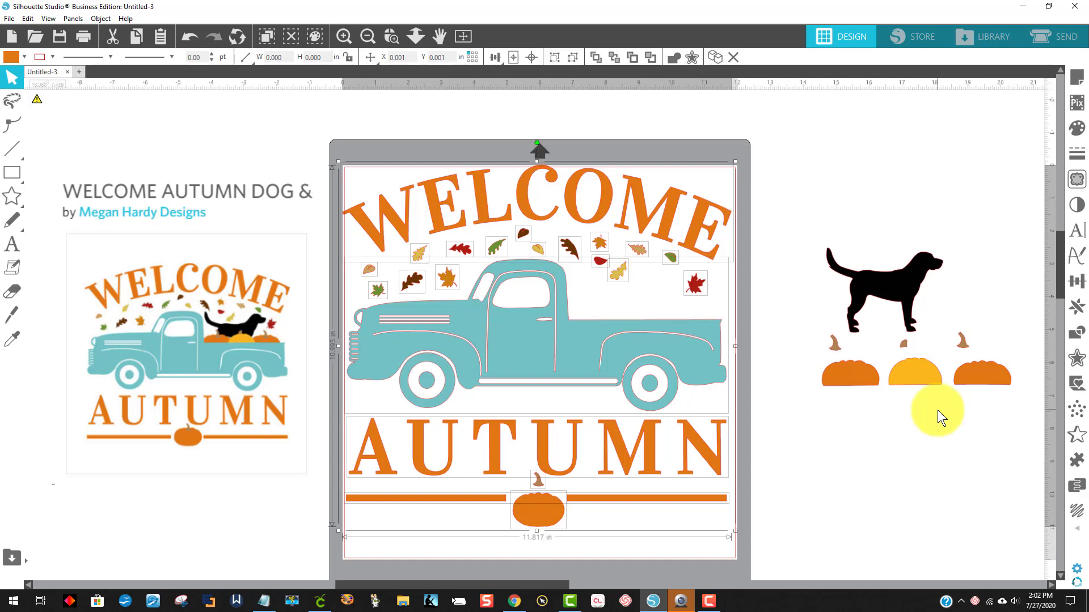
pyautogui.click(253, 388)
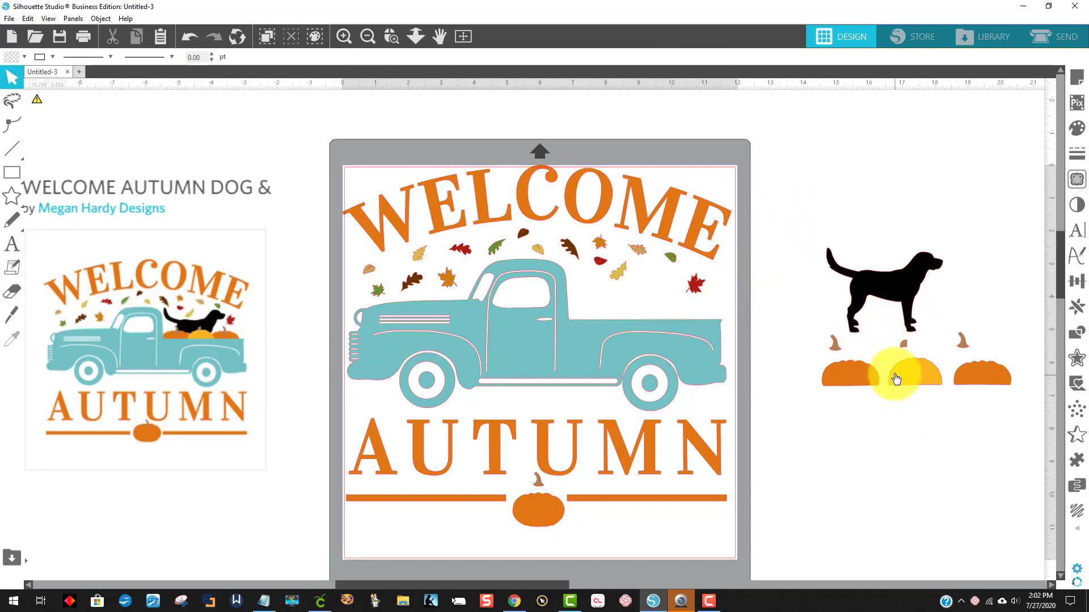
# - Match the fill of the two loose orange half pumpkins to the orange pumpkin on the mat using the eyedropper
pyautogui.click(972, 384)
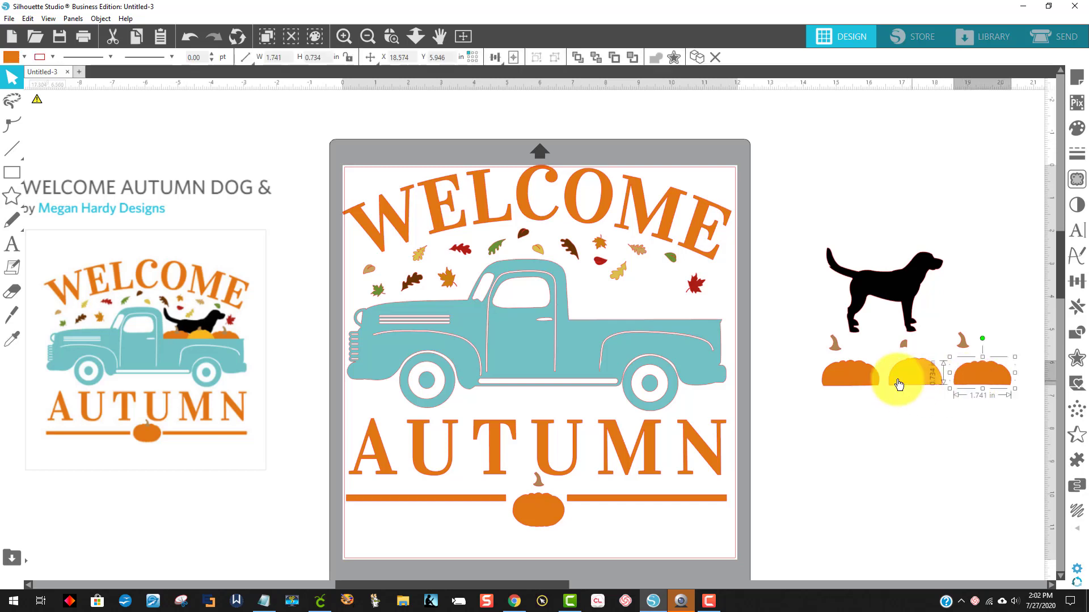
pyautogui.keyDown('shift'); pyautogui.click(865, 380); pyautogui.keyUp('shift')
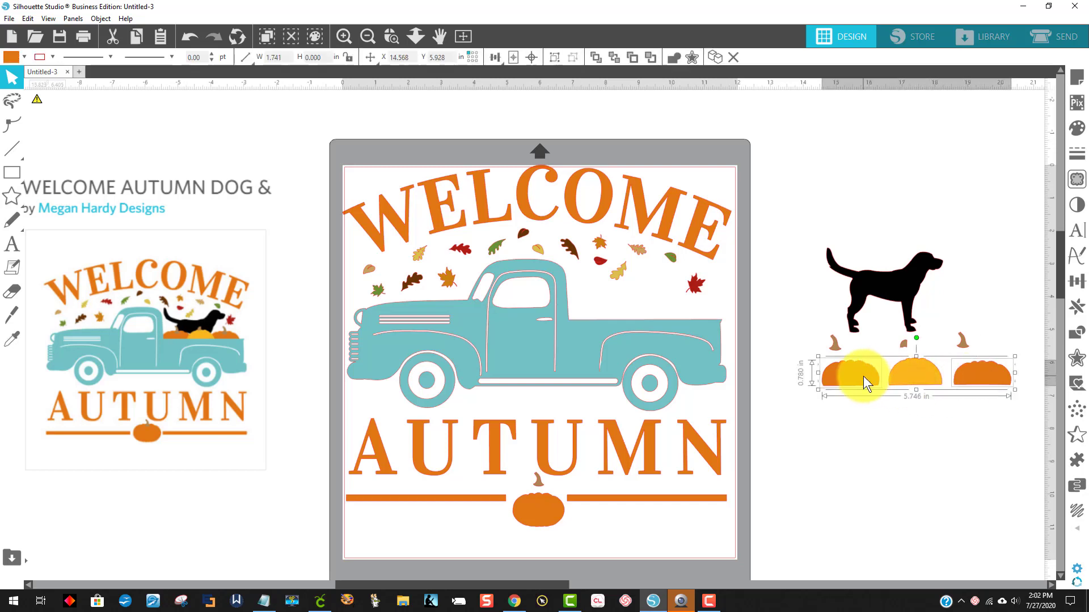
pyautogui.click(24, 57)
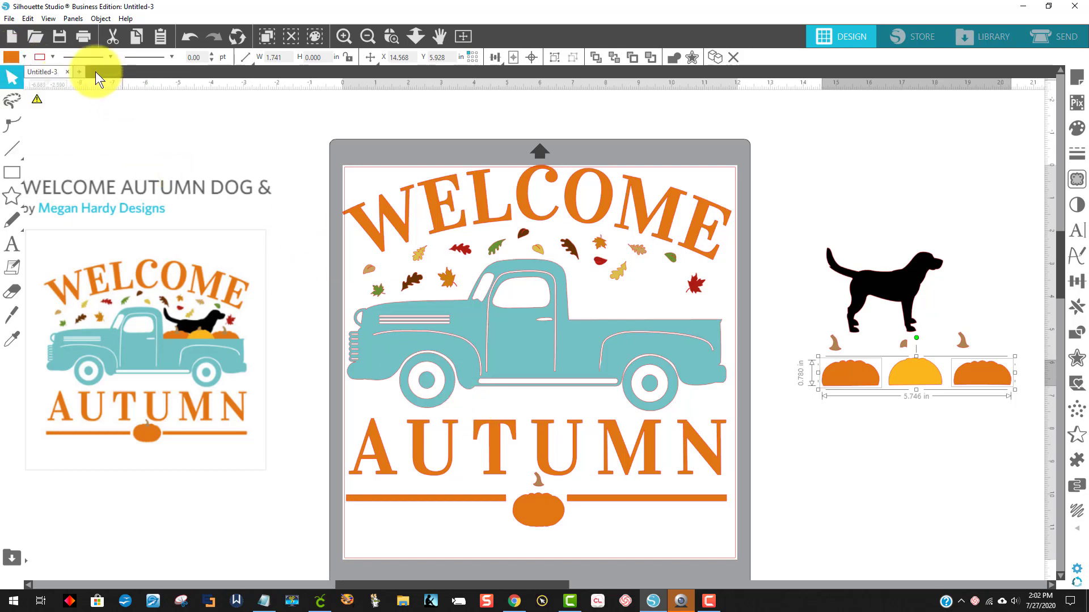
pyautogui.click(11, 57)
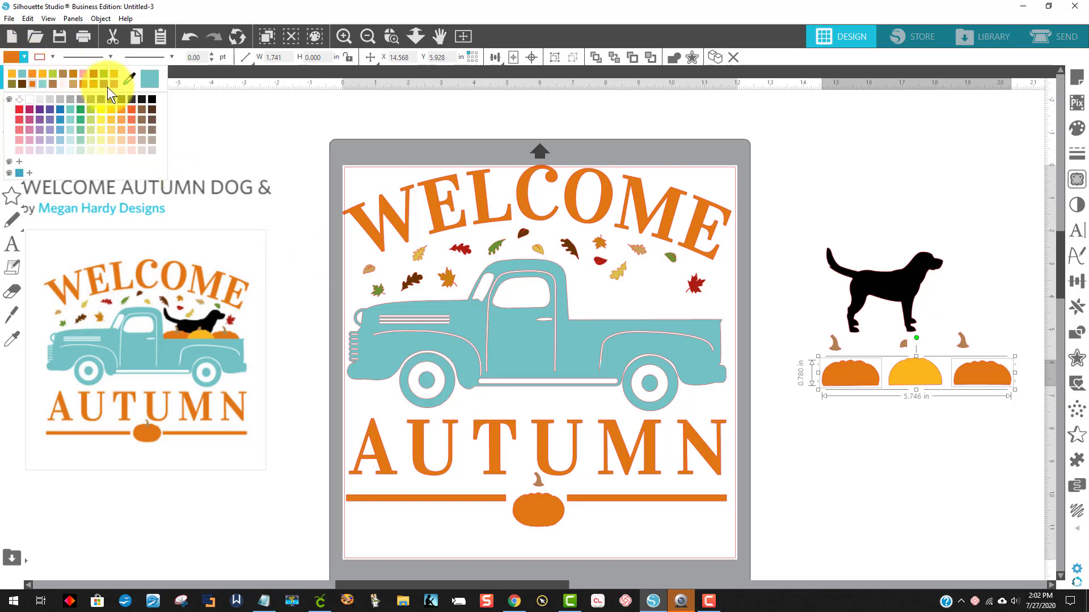
pyautogui.click(130, 84)
pyautogui.click(530, 500)
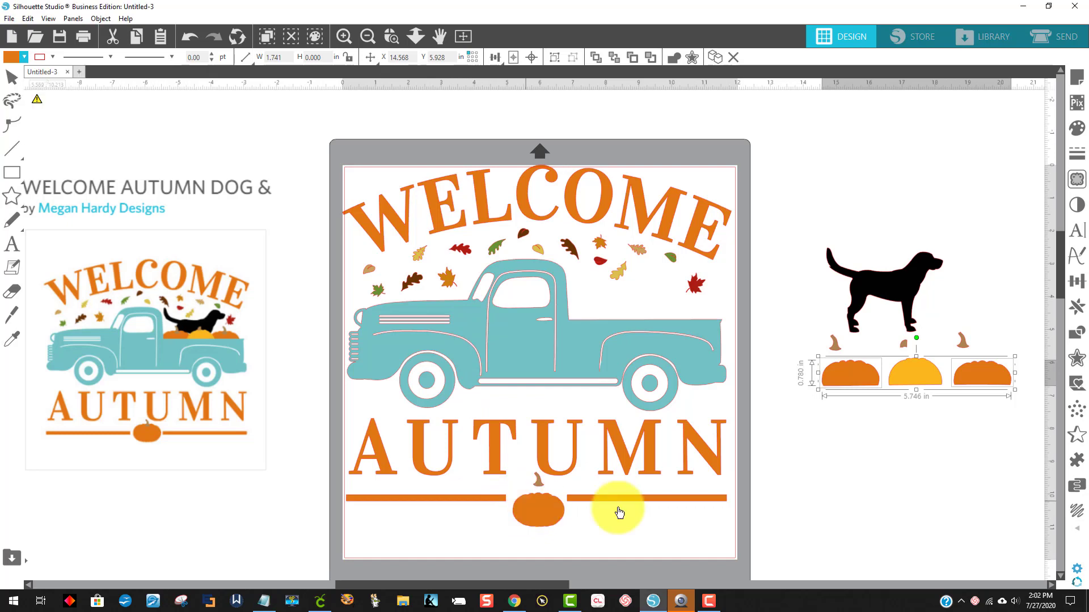
pyautogui.click(951, 550)
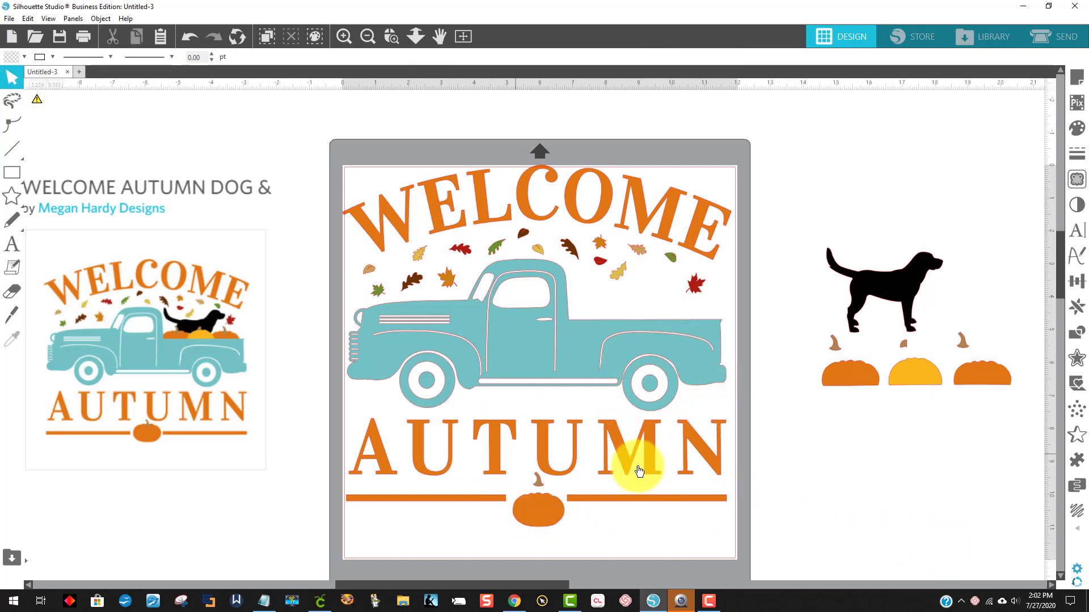
# - List the design's colors by fill in Select by Color to examine them
pyautogui.click(671, 220)
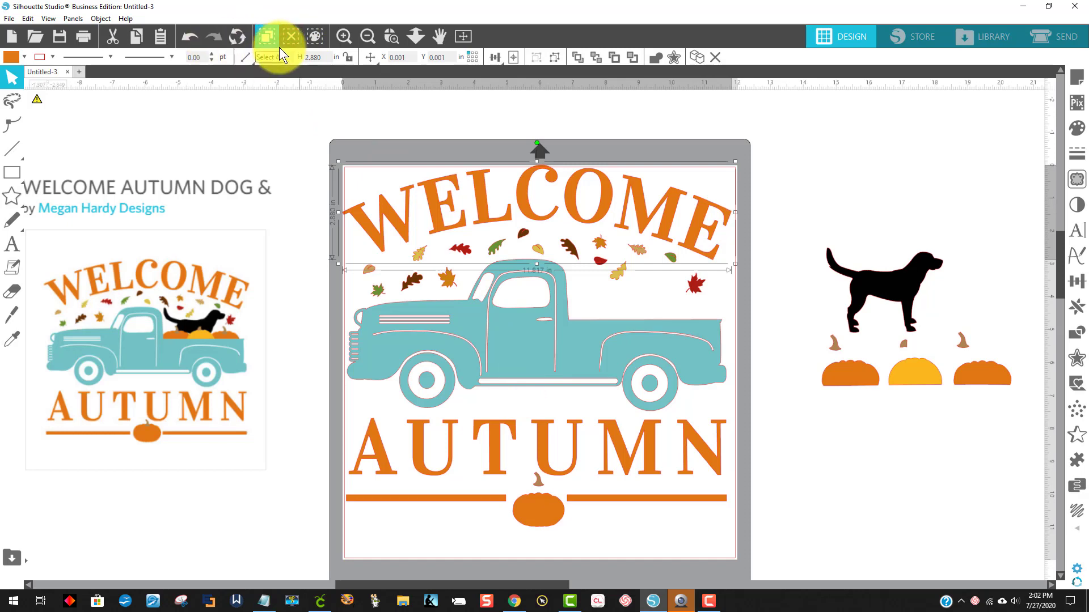
pyautogui.click(315, 37)
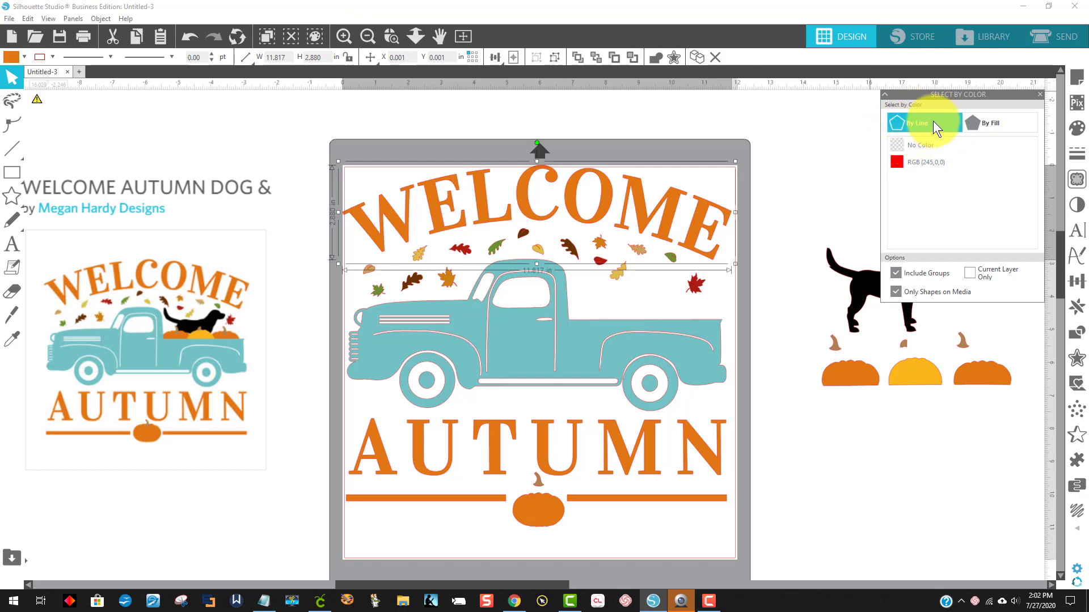
pyautogui.click(971, 125)
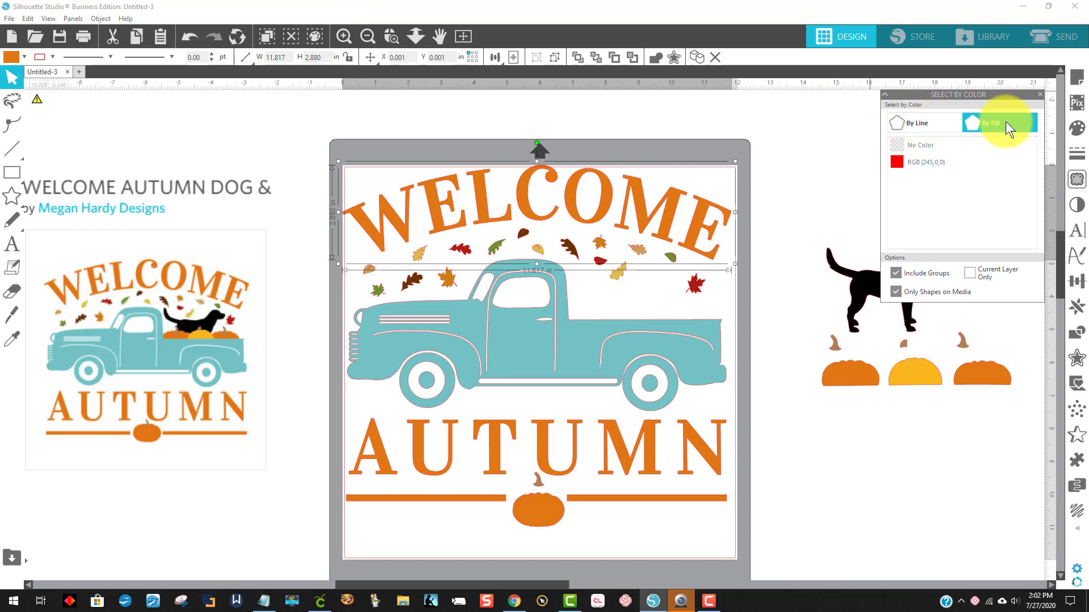
pyautogui.click(816, 181)
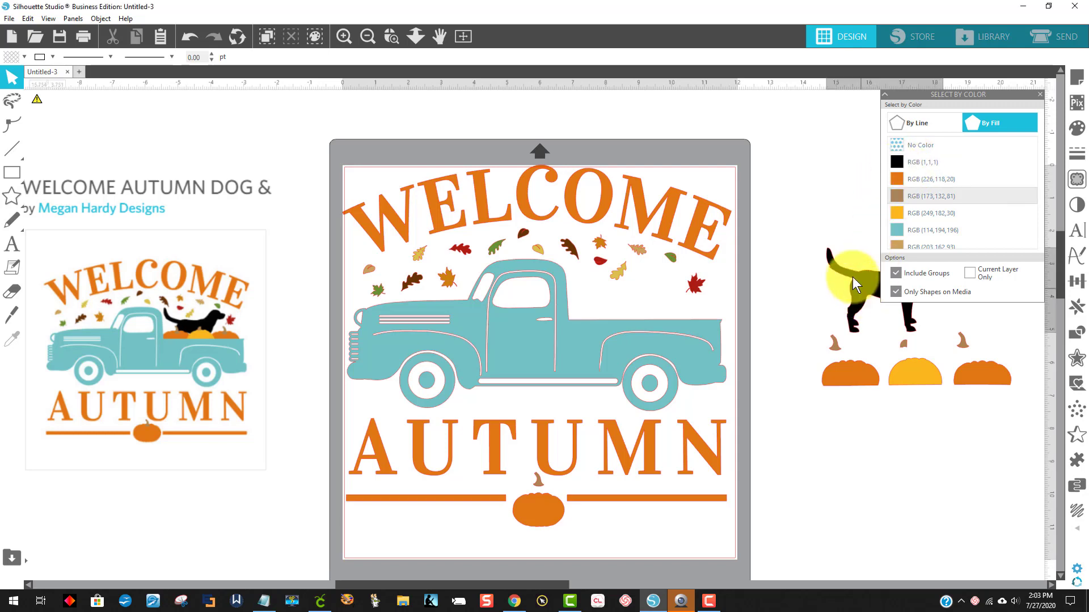
pyautogui.moveTo(852, 277); pyautogui.dragTo(896, 558)
pyautogui.click(909, 165)
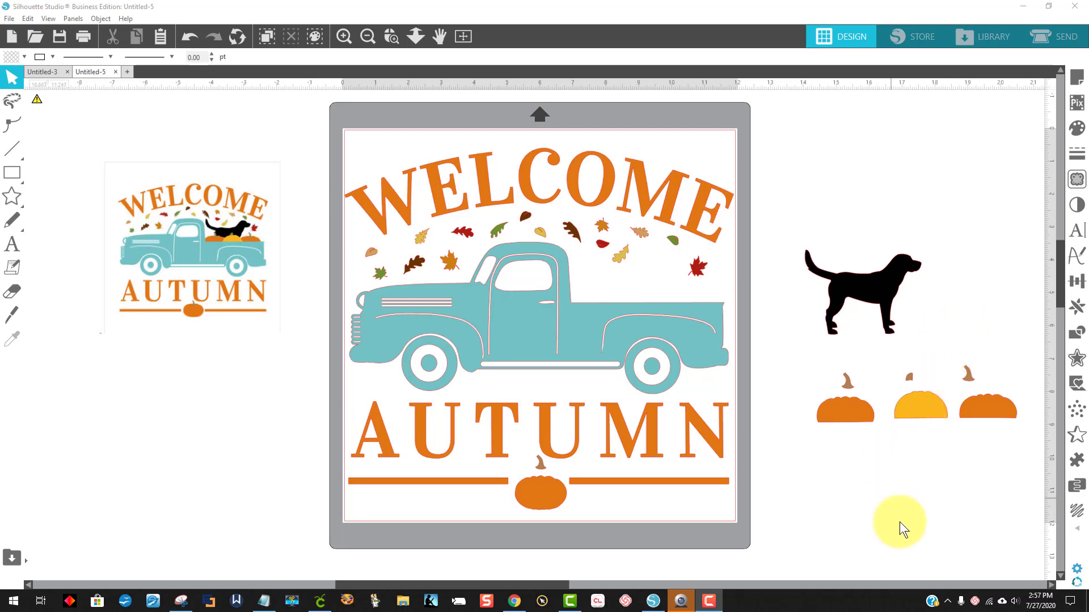
# - Select all shapes on the mat filled with orange RGB (226,118,20) using Select by Color by fill
pyautogui.click(317, 39)
pyautogui.click(985, 124)
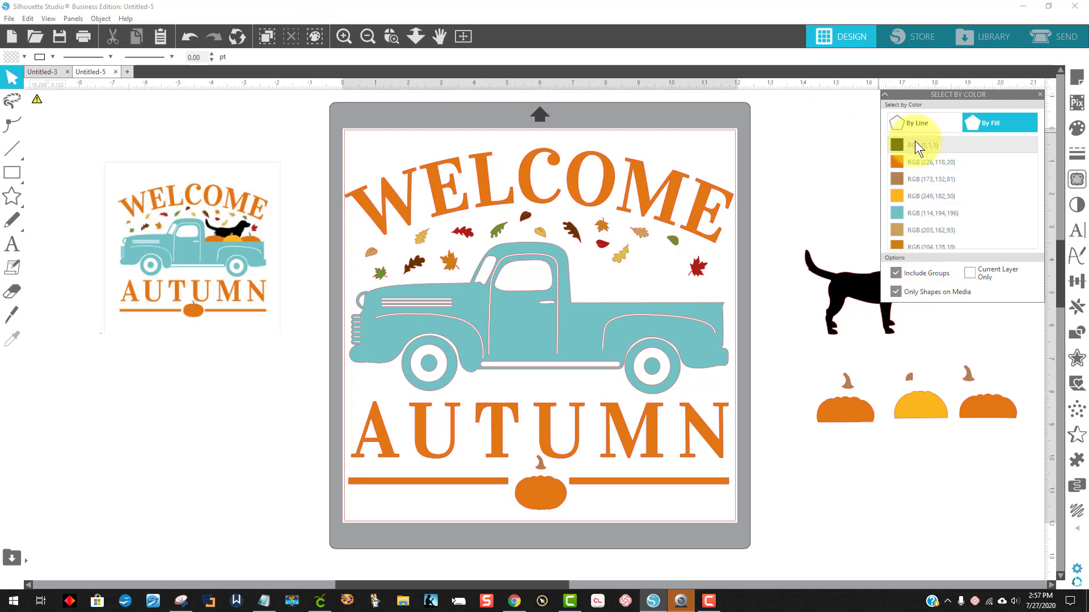
pyautogui.click(921, 161)
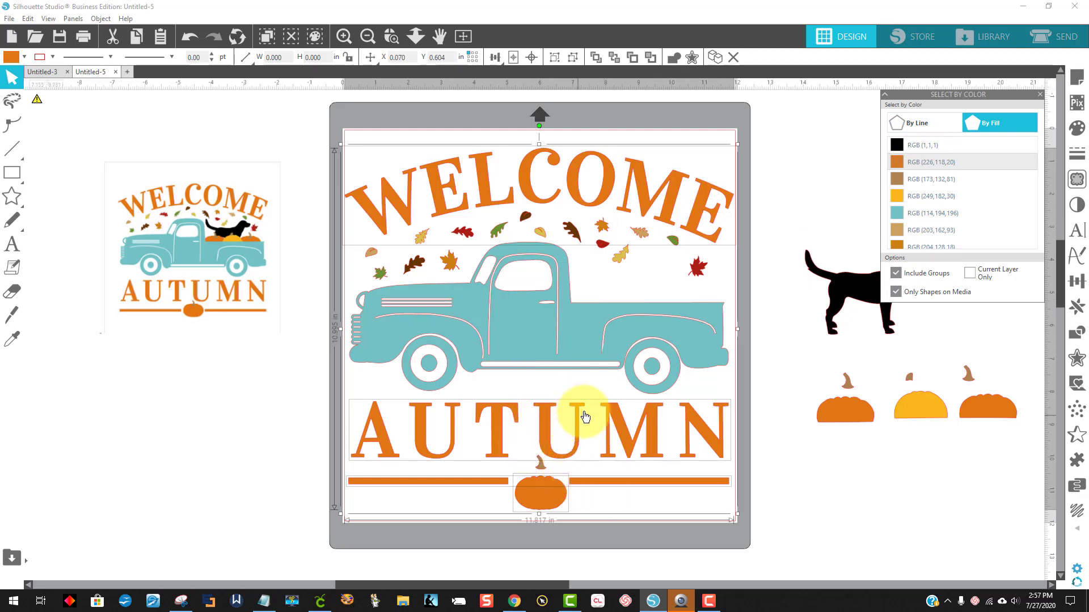
# - Try to make the selected orange shapes a compound path directly, and undo it
pyautogui.click(99, 19)
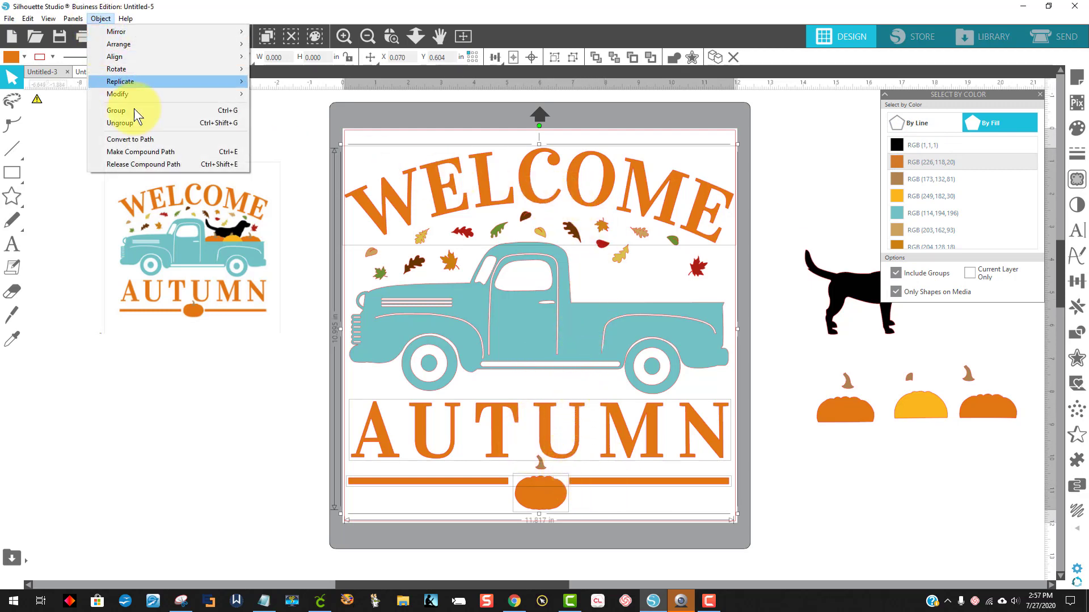
pyautogui.click(143, 152)
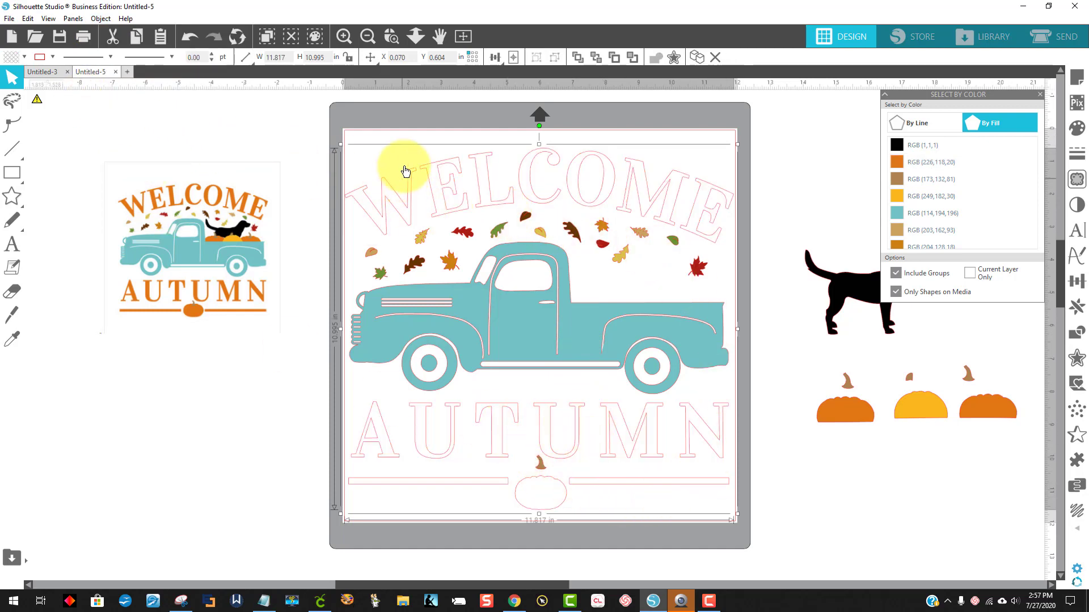
pyautogui.click(187, 35)
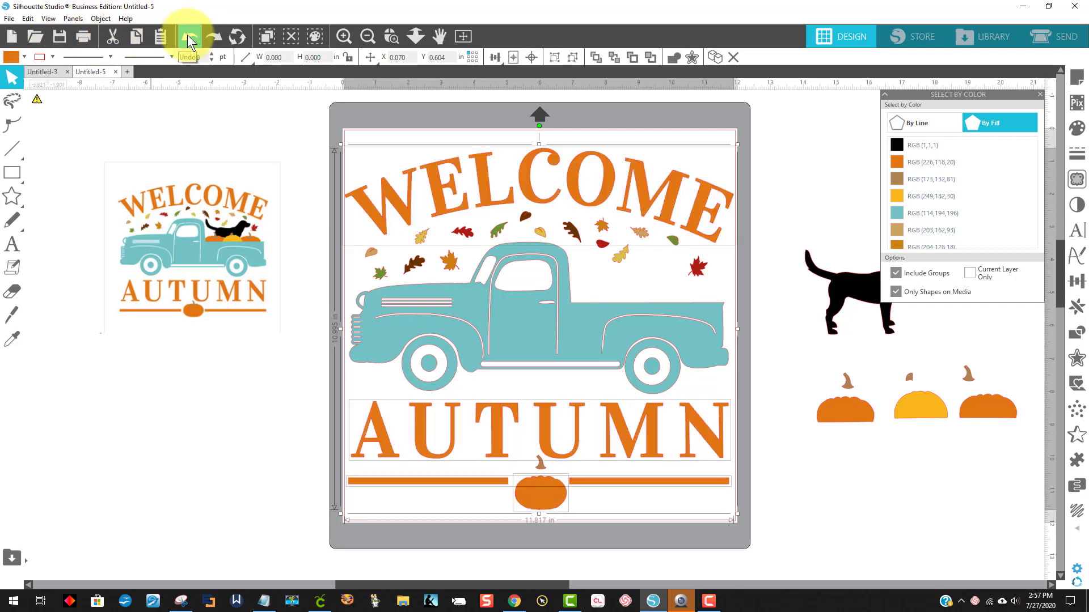
# - Weld the selected orange lettering, lines and pumpkin, and make them a compound path
pyautogui.rightClick(431, 184)
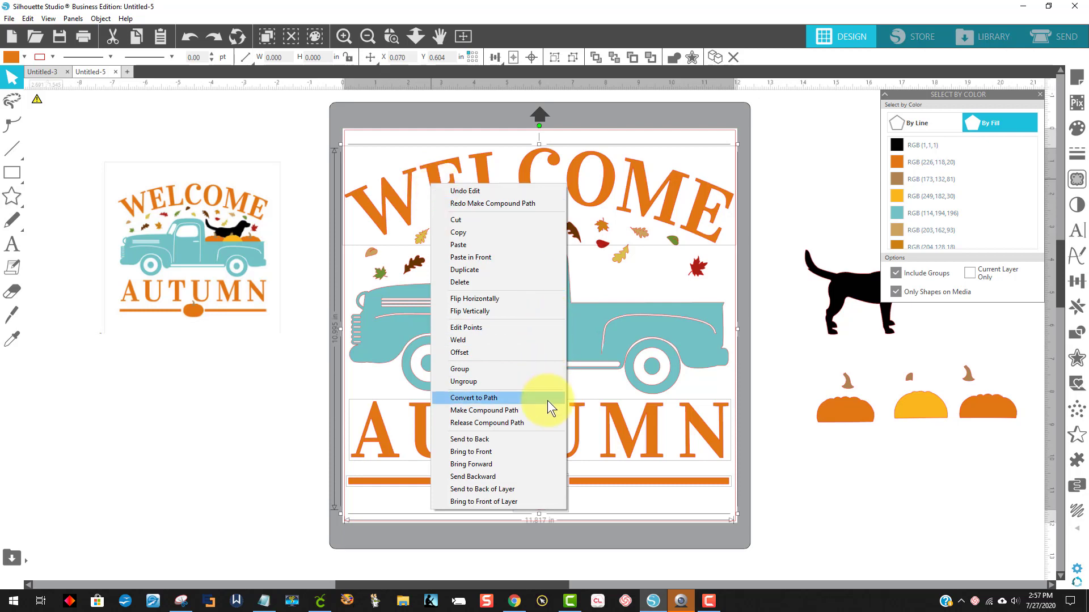
pyautogui.click(508, 338)
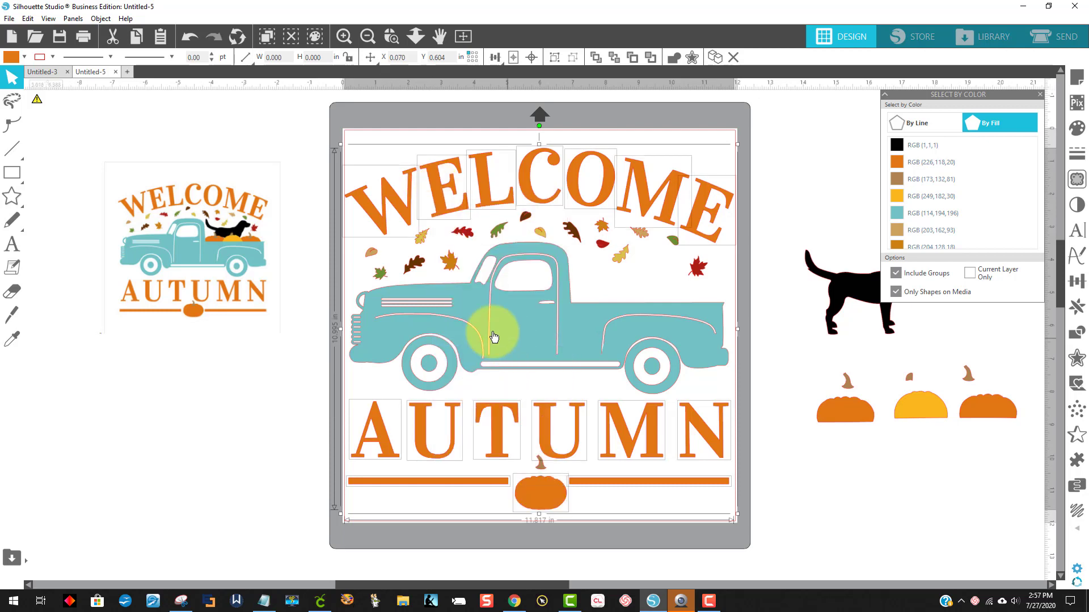
pyautogui.click(97, 16)
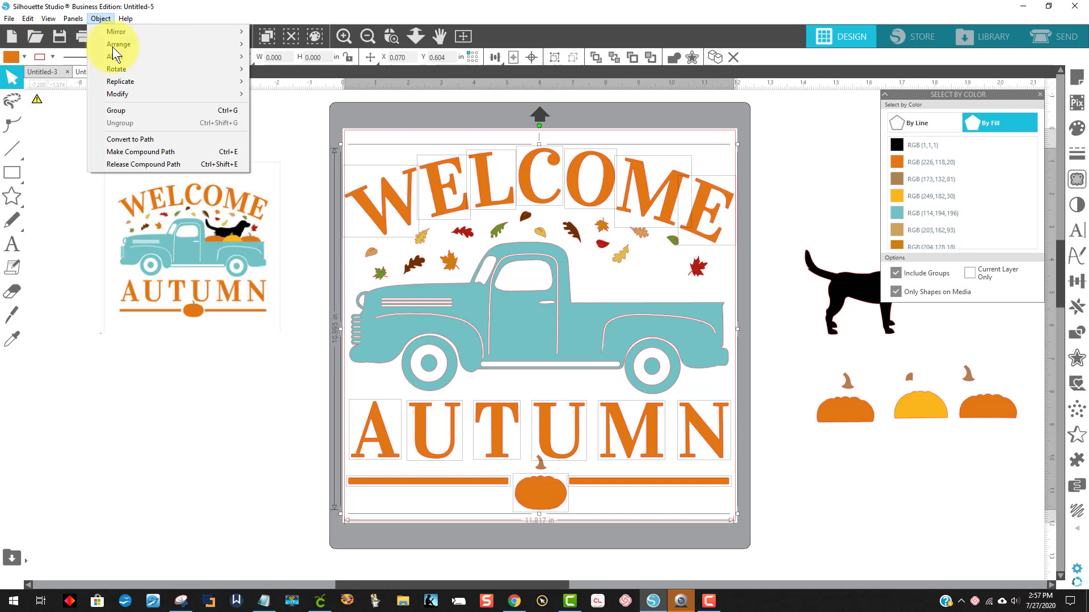
pyautogui.click(162, 149)
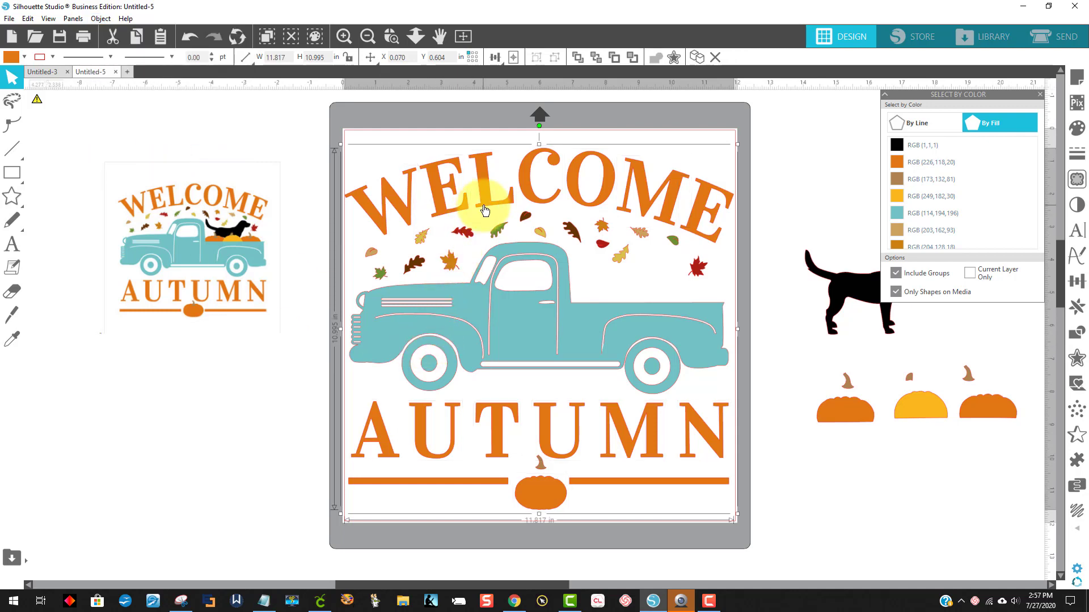
# - Move the orange compound path off the mat to the far right, and shift the dog further right
pyautogui.moveTo(483, 206); pyautogui.dragTo(1080, 347)
pyautogui.moveTo(825, 457); pyautogui.dragTo(697, 239)
pyautogui.moveTo(685, 311); pyautogui.dragTo(816, 317)
pyautogui.click(785, 498)
pyautogui.click(705, 311)
pyautogui.click(846, 401)
# - Move the three half pumpkins and their stems onto the mat, below the truck
pyautogui.moveTo(736, 455); pyautogui.dragTo(620, 396)
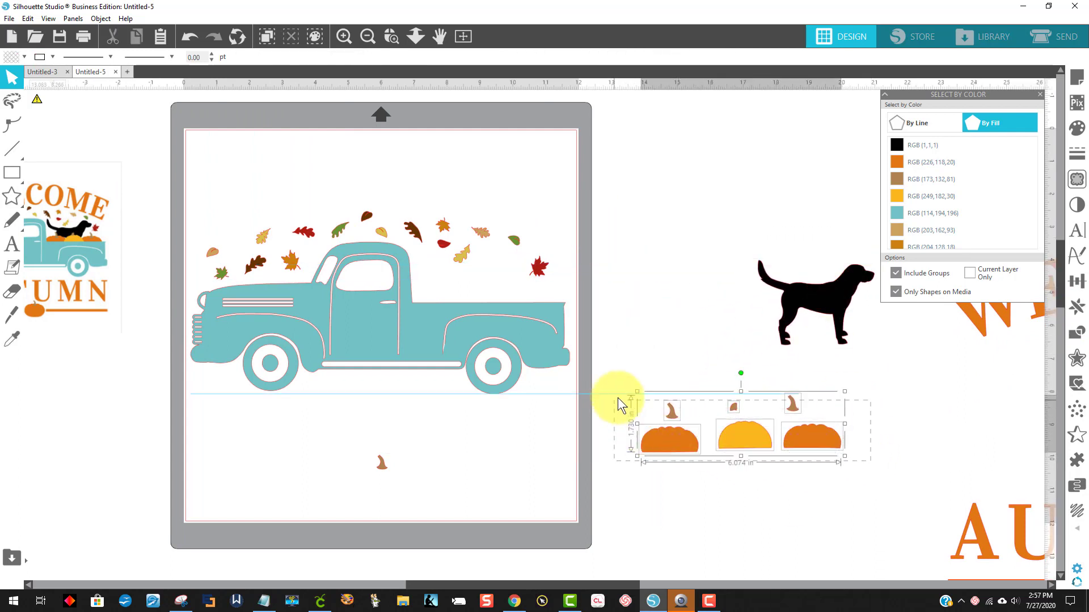
pyautogui.moveTo(656, 438); pyautogui.dragTo(306, 482)
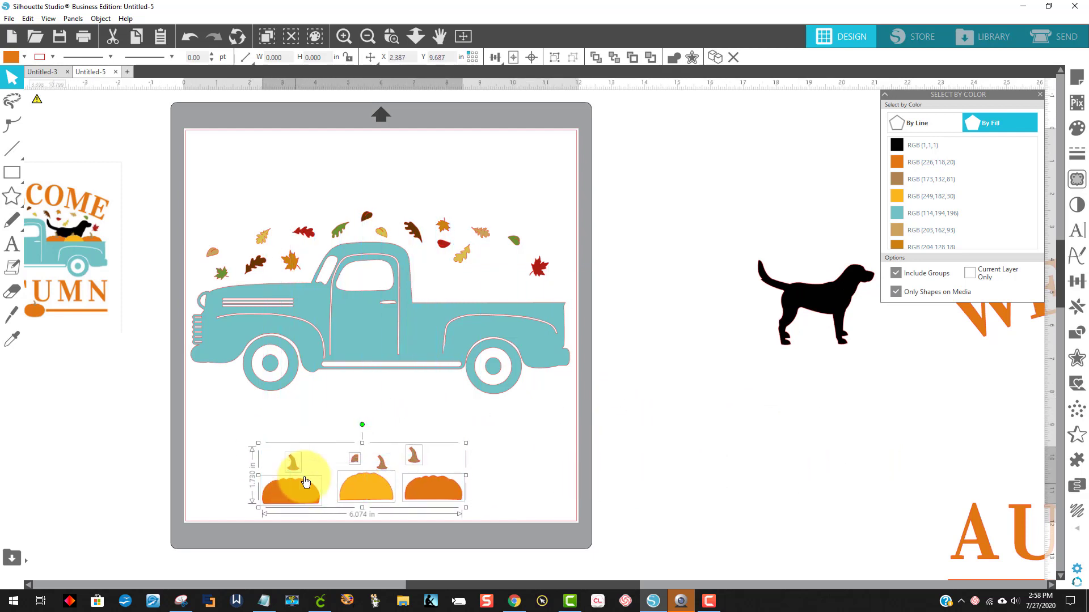
pyautogui.click(504, 440)
# - Move the truck slightly down and to the right on the mat
pyautogui.moveTo(427, 353); pyautogui.dragTo(433, 362)
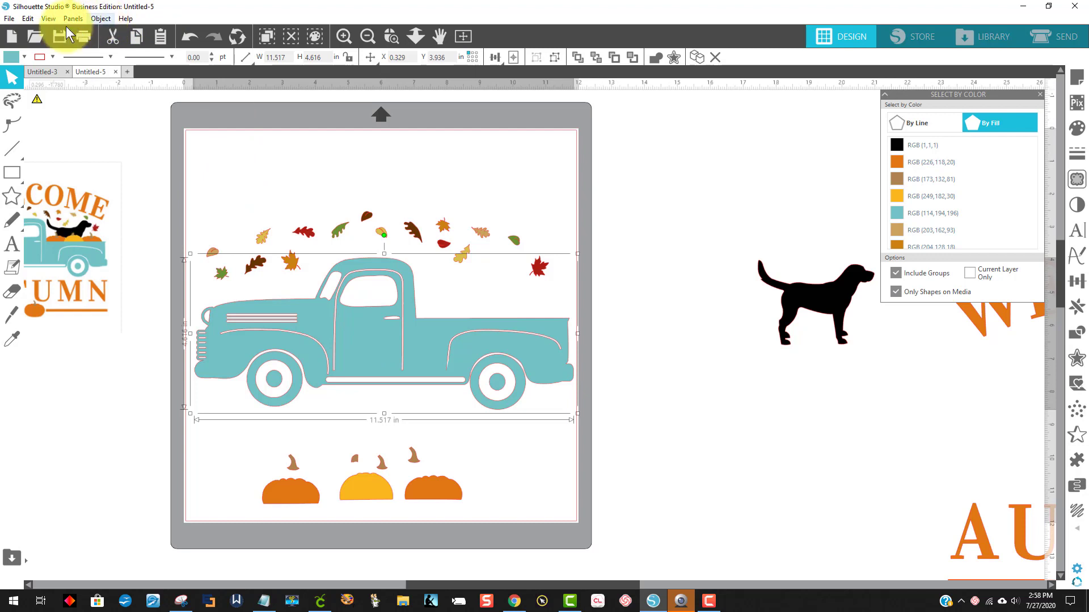
pyautogui.click(12, 58)
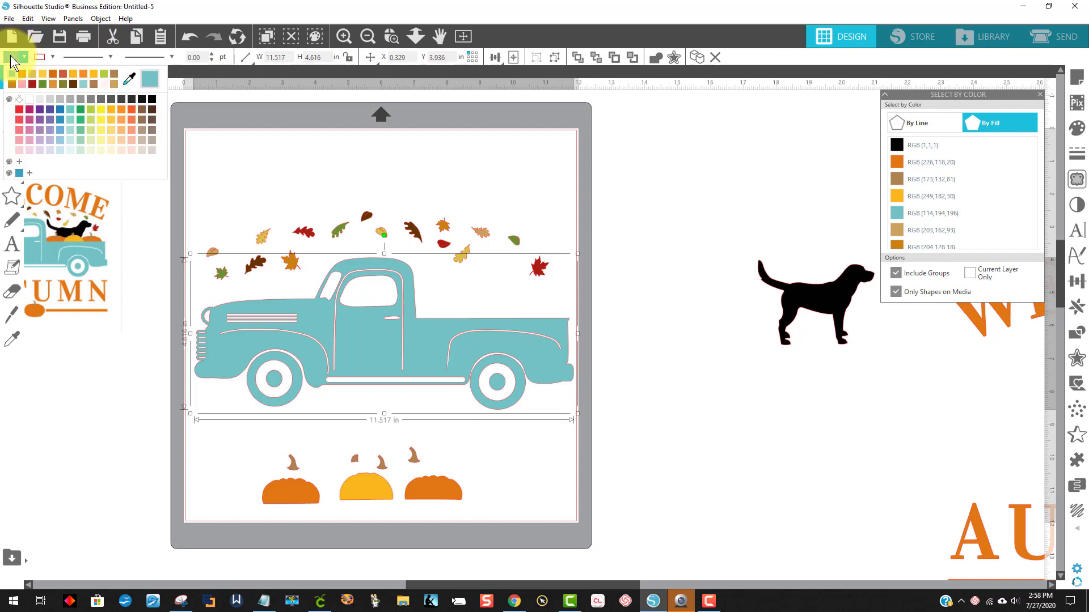
pyautogui.click(130, 80)
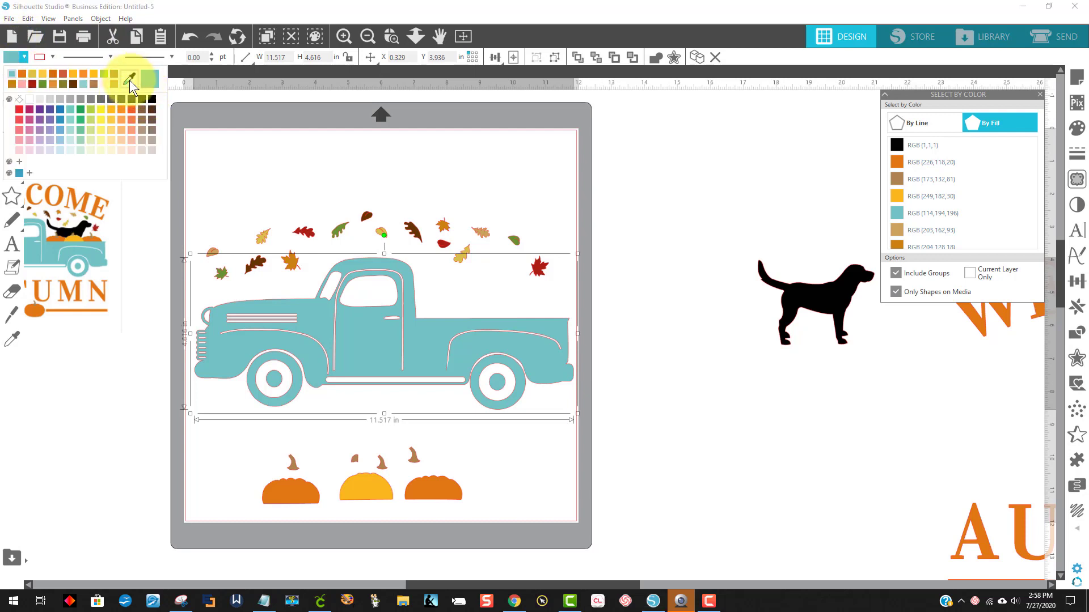
pyautogui.click(697, 271)
pyautogui.click(97, 16)
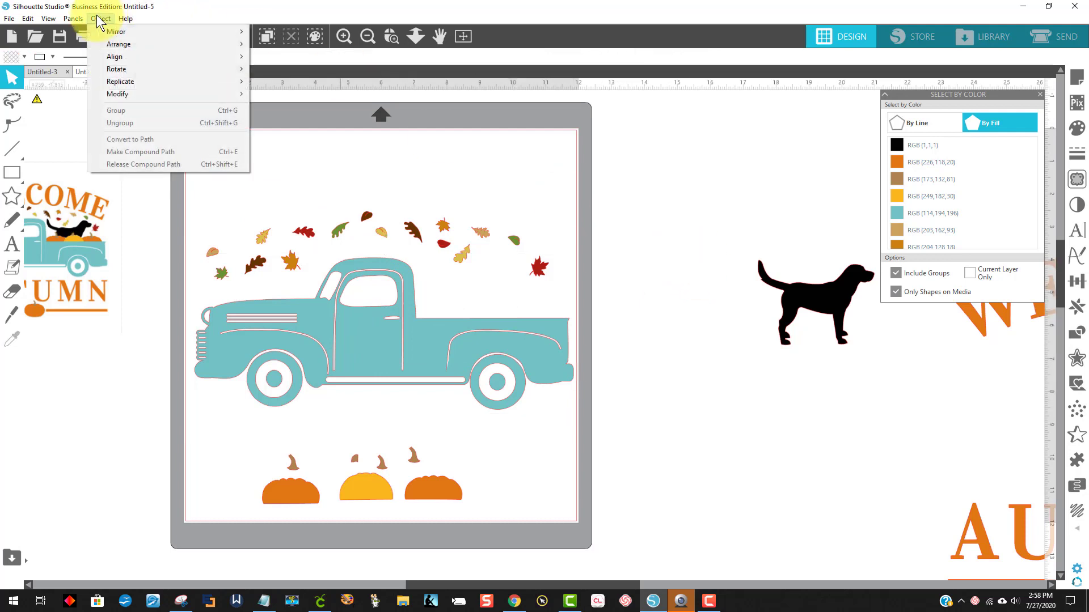
# - Try to make the truck a compound path directly, and undo it
pyautogui.click(326, 308)
pyautogui.click(328, 317)
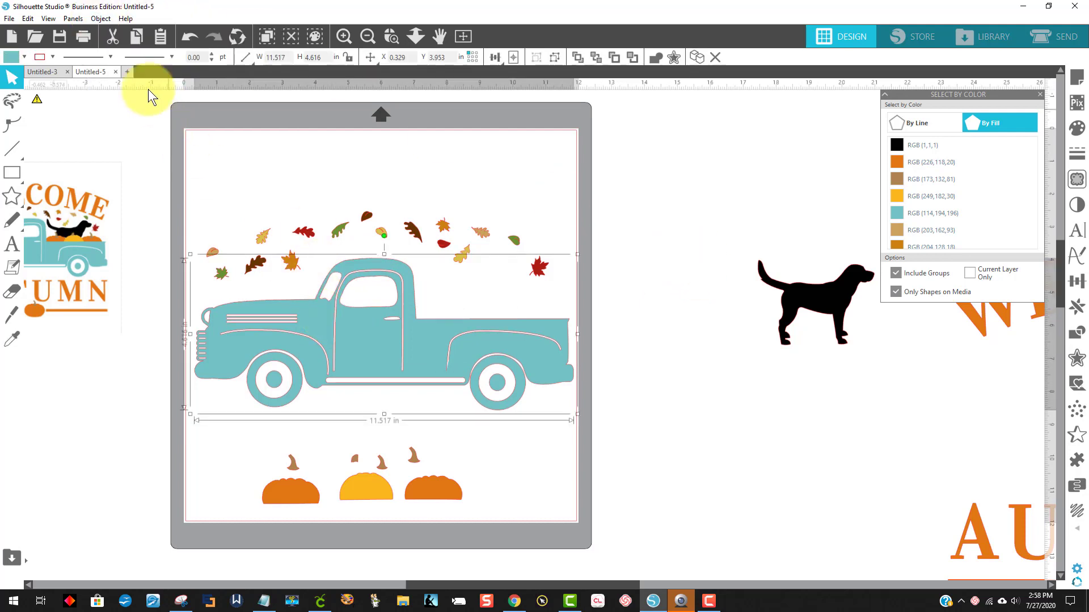
pyautogui.click(97, 18)
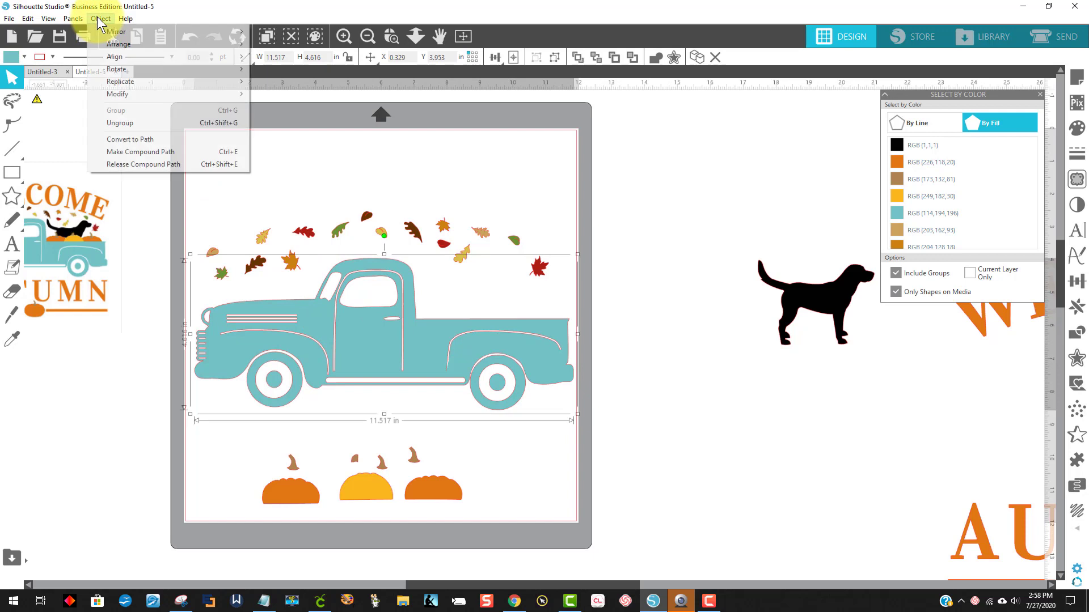
pyautogui.click(155, 152)
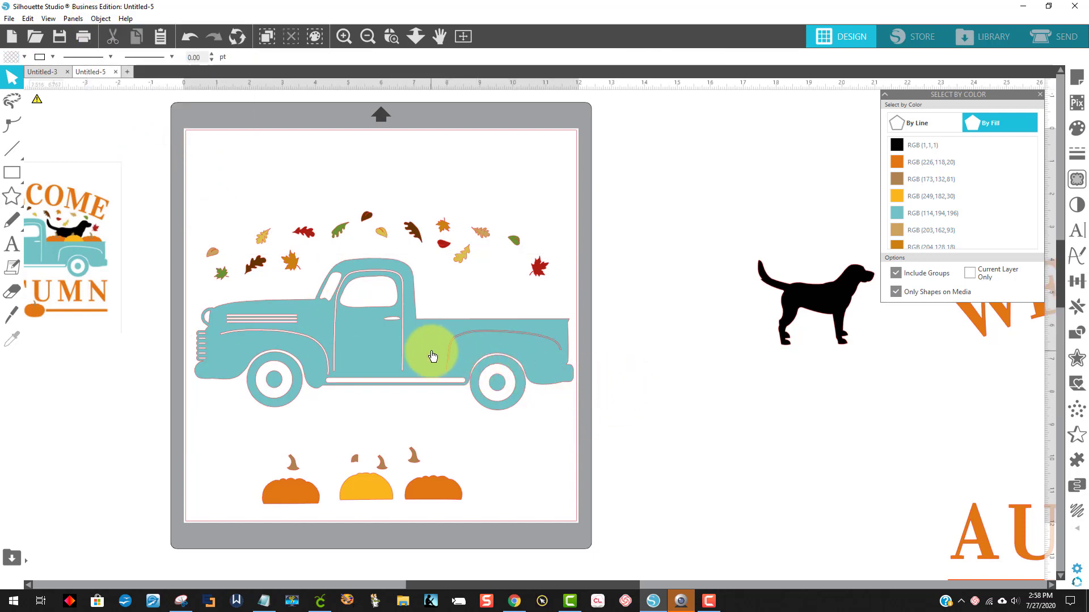
pyautogui.click(189, 36)
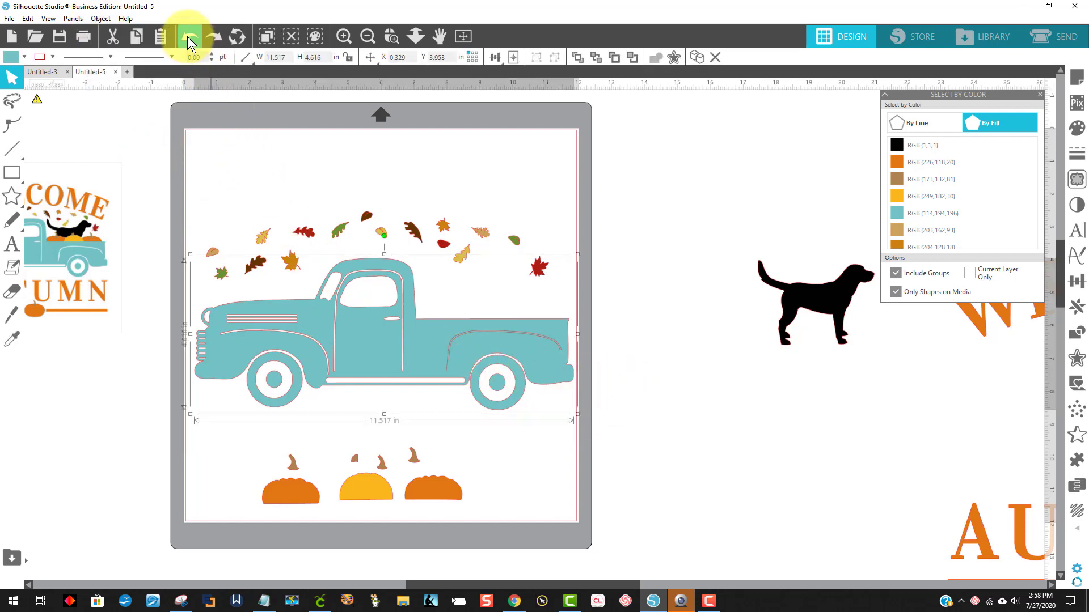
pyautogui.click(187, 36)
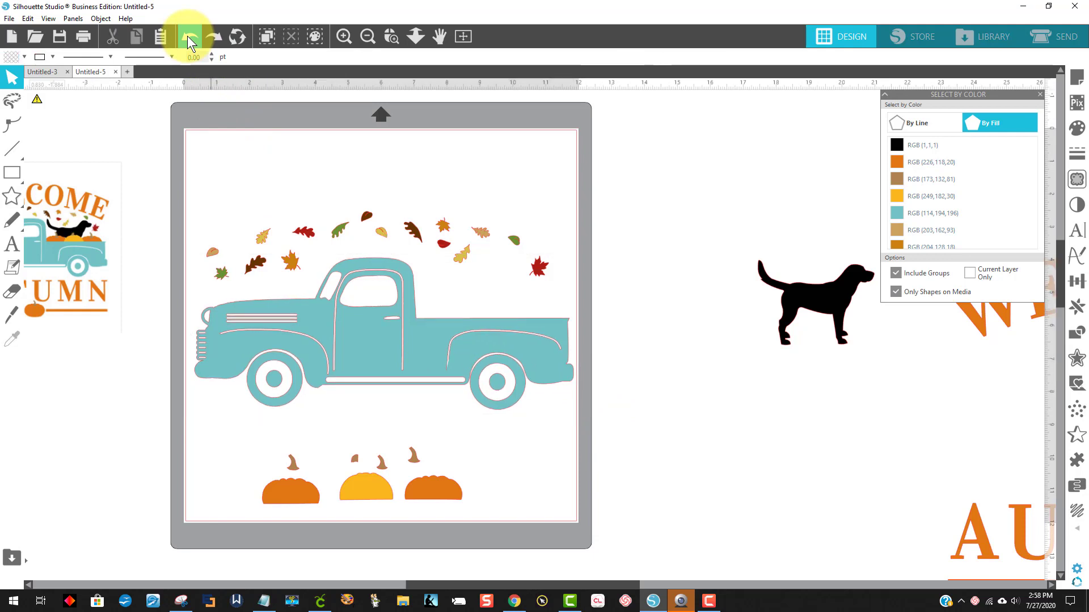
# - Retry the compound path on the truck, and undo it together with the truck's move
pyautogui.click(102, 19)
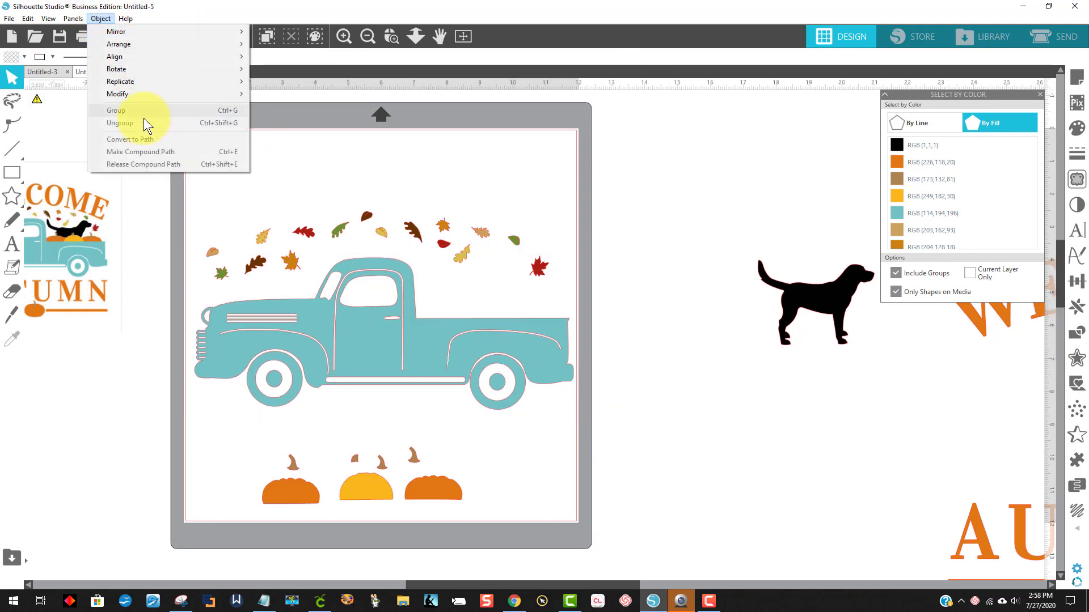
pyautogui.click(328, 352)
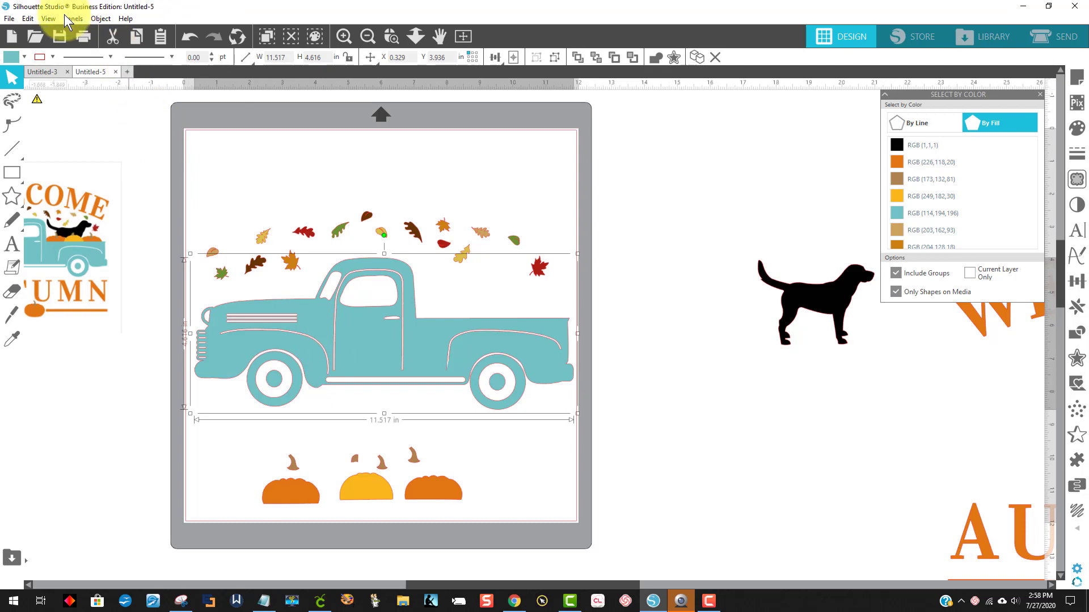
pyautogui.click(101, 18)
pyautogui.click(145, 153)
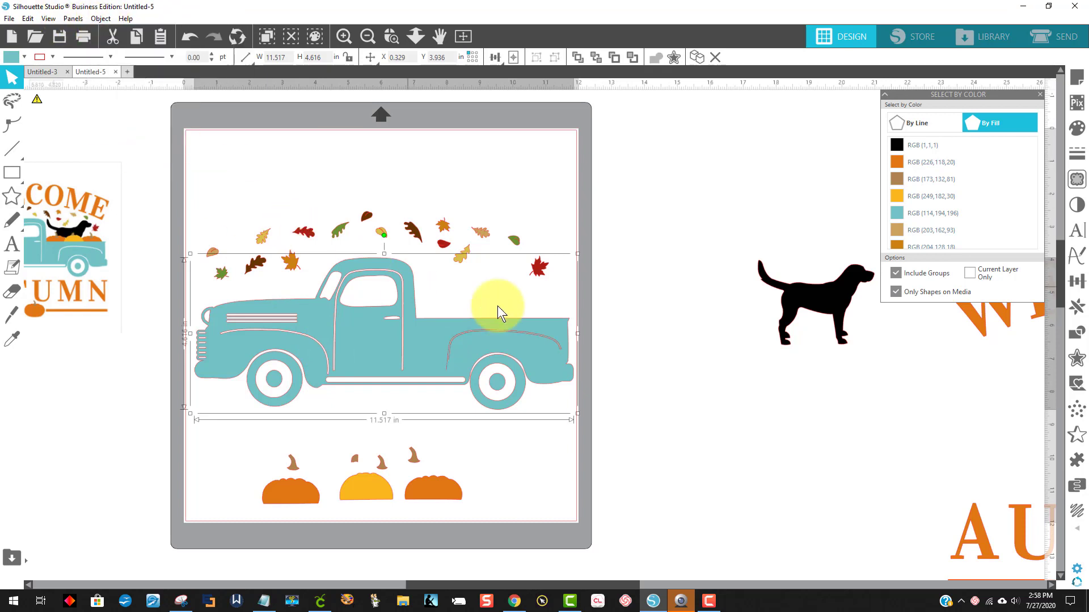
pyautogui.click(190, 39)
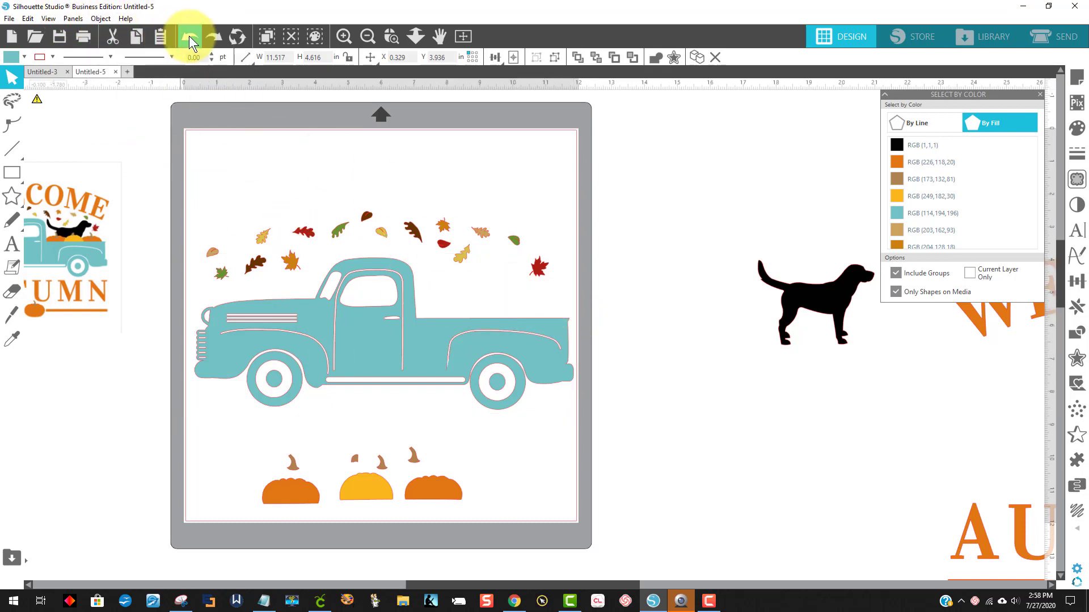
pyautogui.click(189, 38)
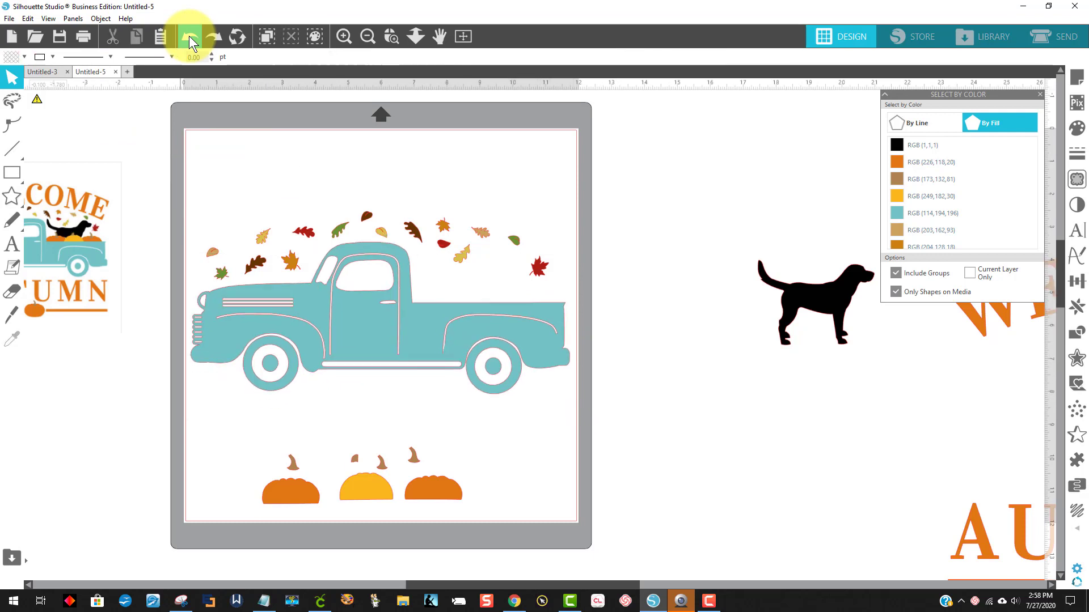
# - Try making the truck a compound path and refilling it with its teal color, and undo both changes
pyautogui.click(333, 316)
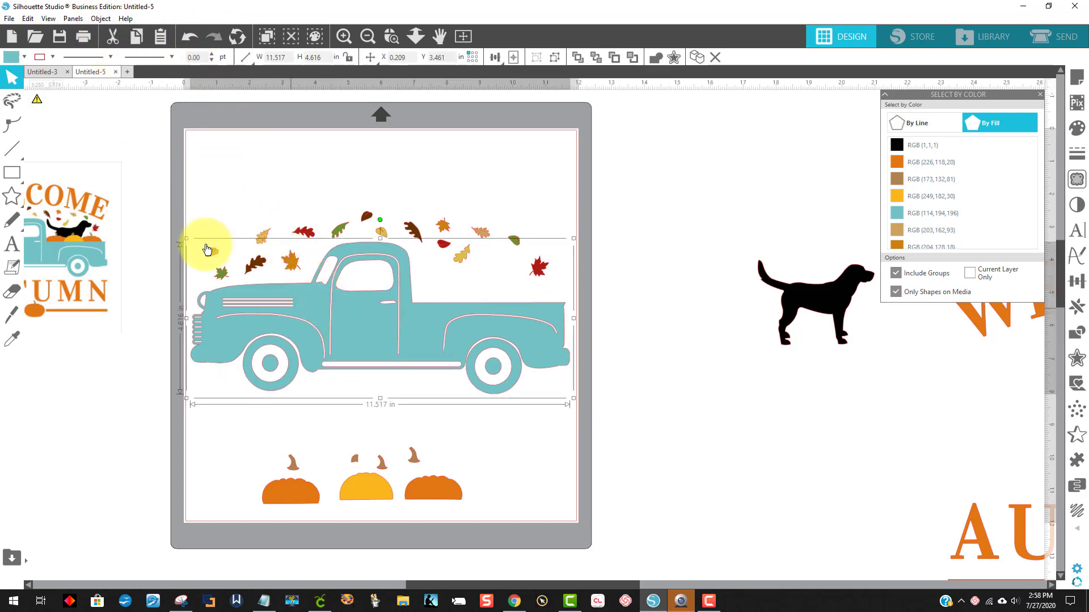
pyautogui.click(101, 19)
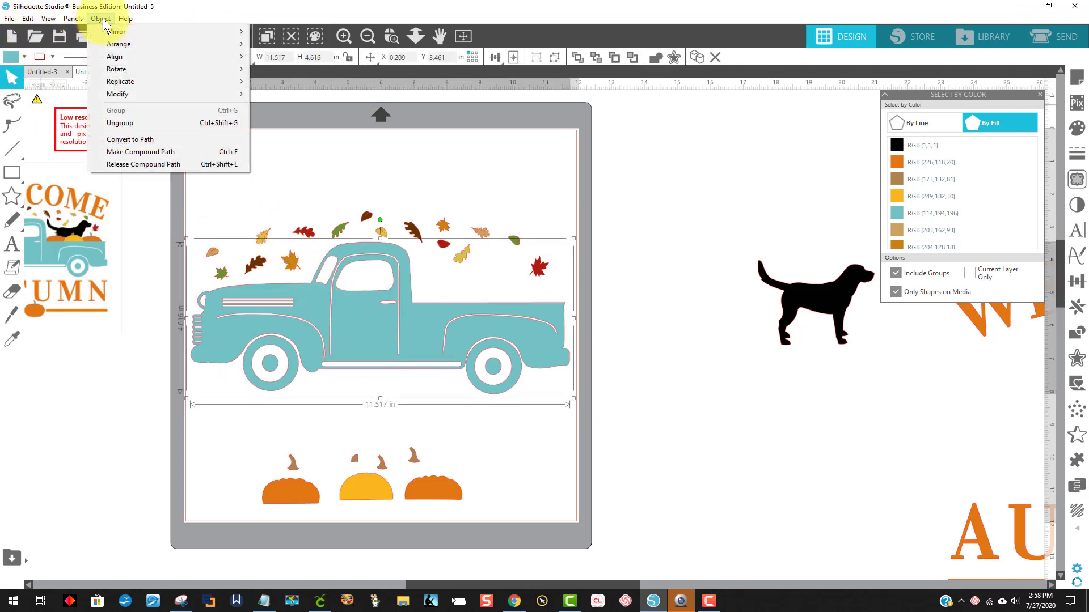
pyautogui.click(145, 152)
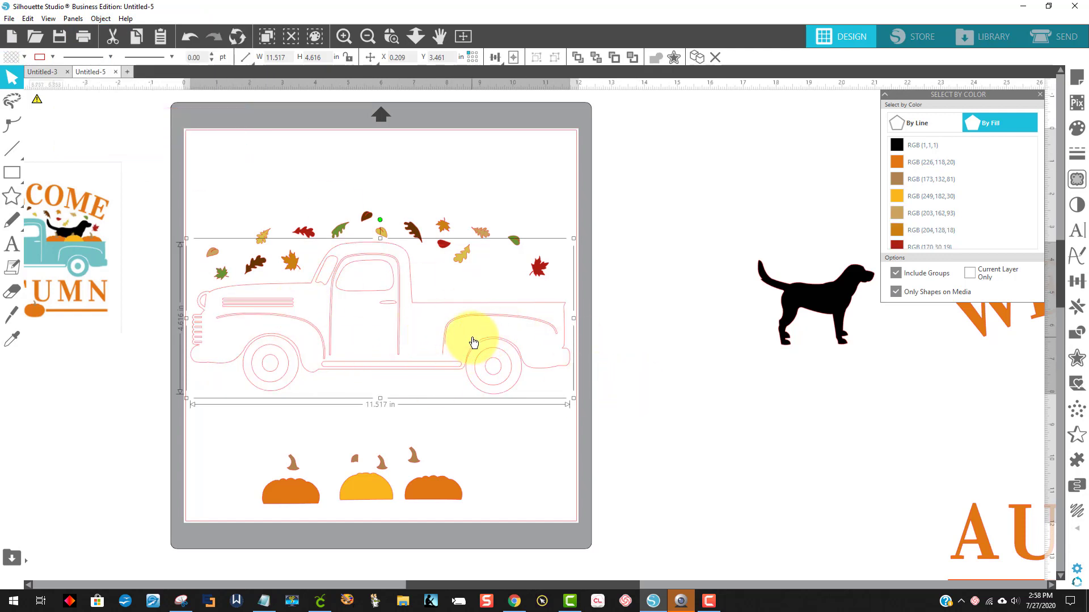
pyautogui.click(9, 57)
pyautogui.click(149, 83)
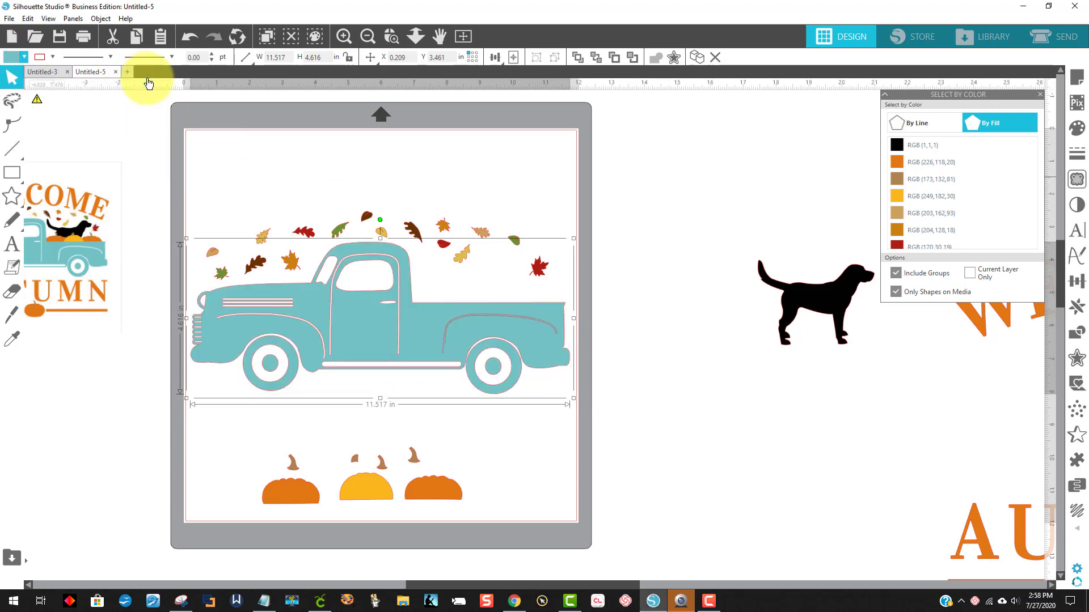
pyautogui.click(187, 34)
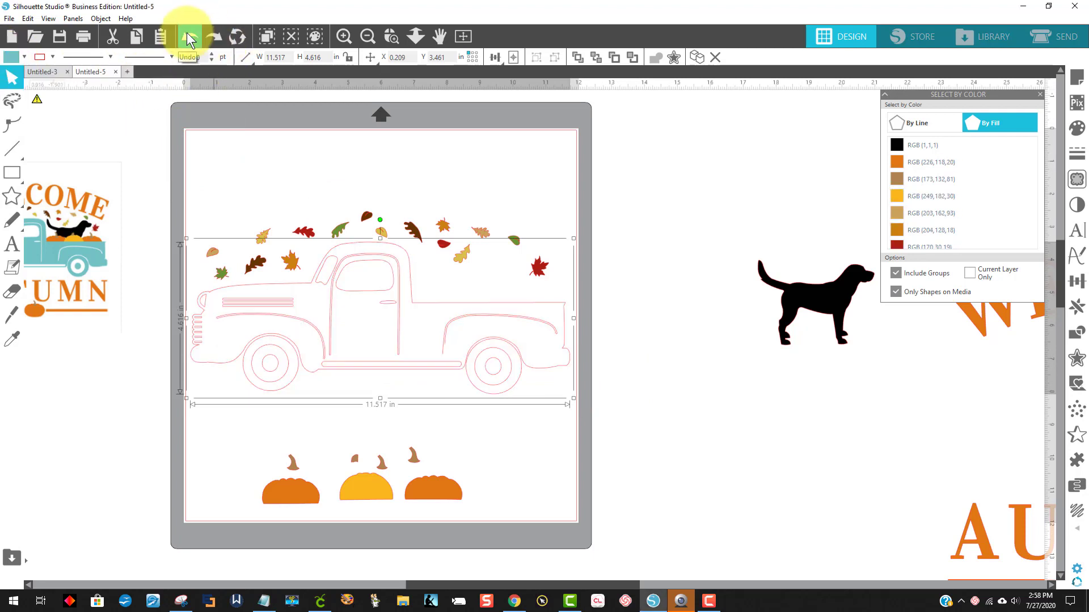
pyautogui.hotkey('ctrl', 'y')
pyautogui.click(238, 132)
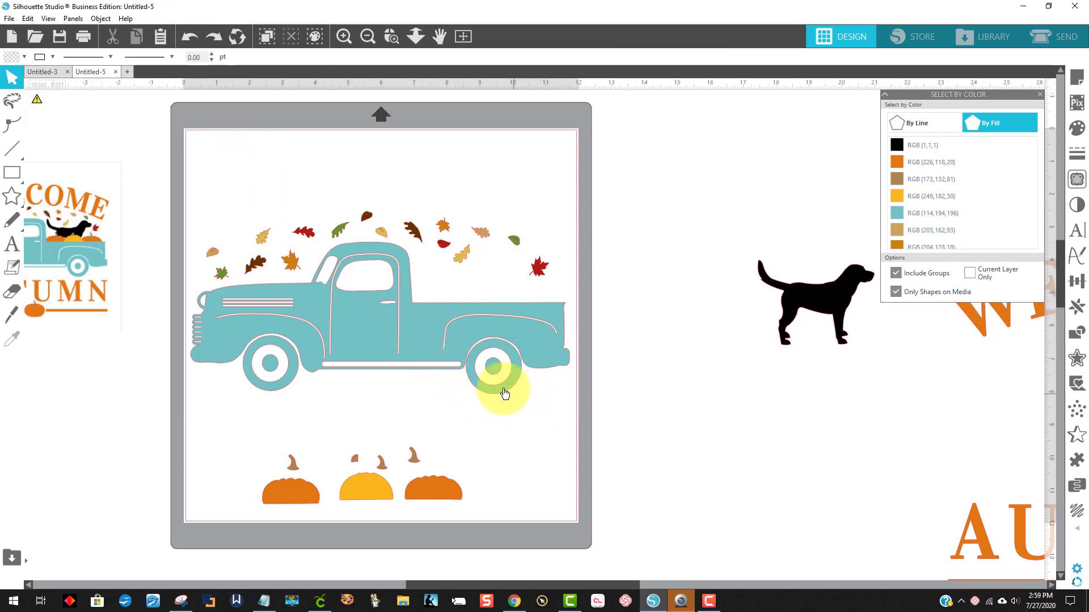
# - Weld the teal truck, and make the welded pieces a compound path
pyautogui.click(478, 359)
pyautogui.rightClick(478, 358)
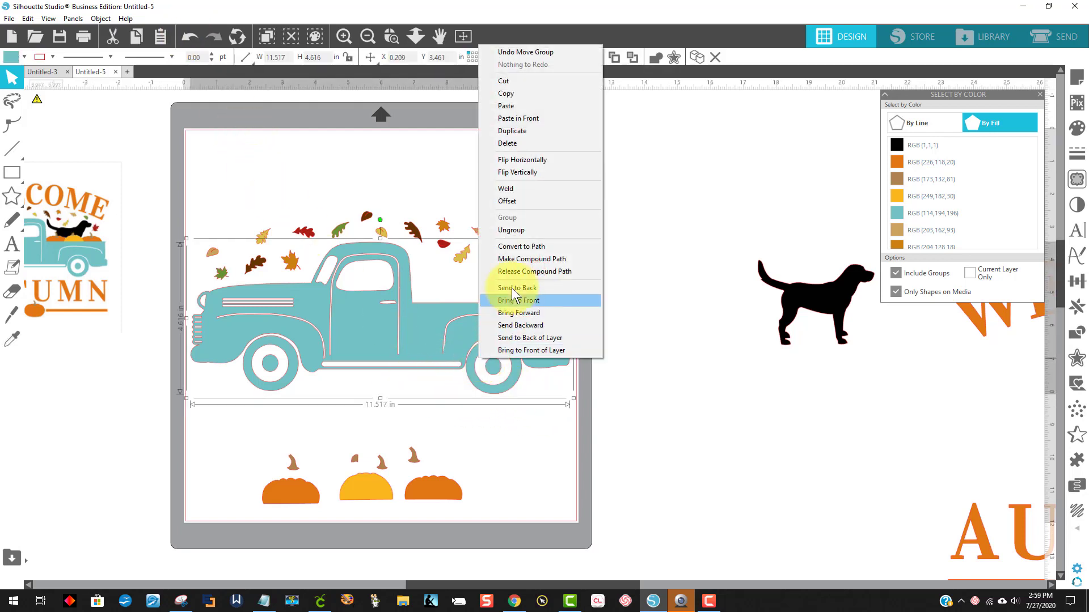
pyautogui.click(521, 189)
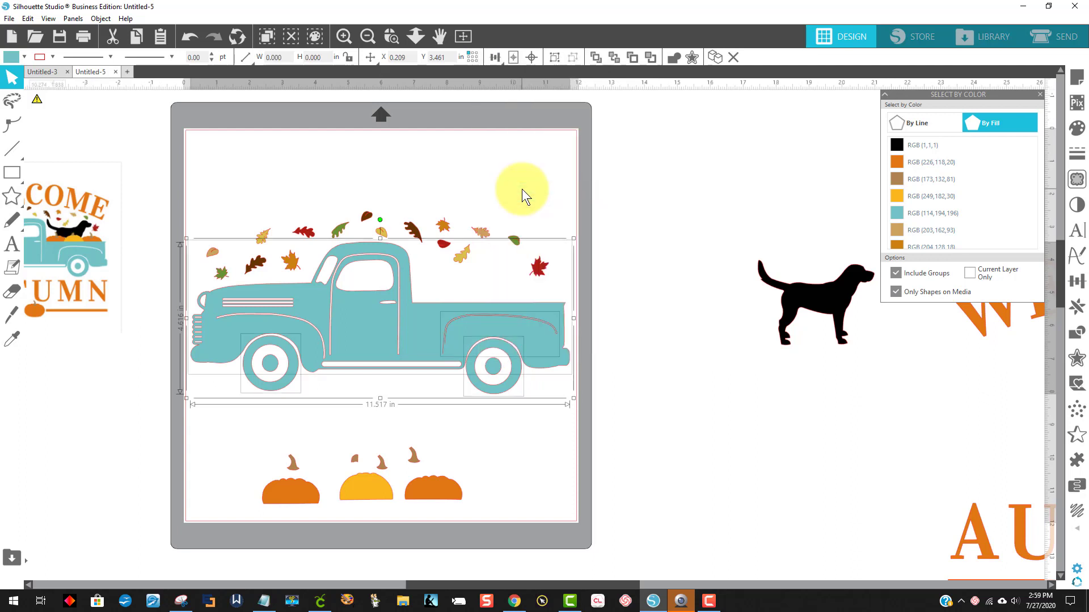
pyautogui.click(97, 18)
pyautogui.click(148, 148)
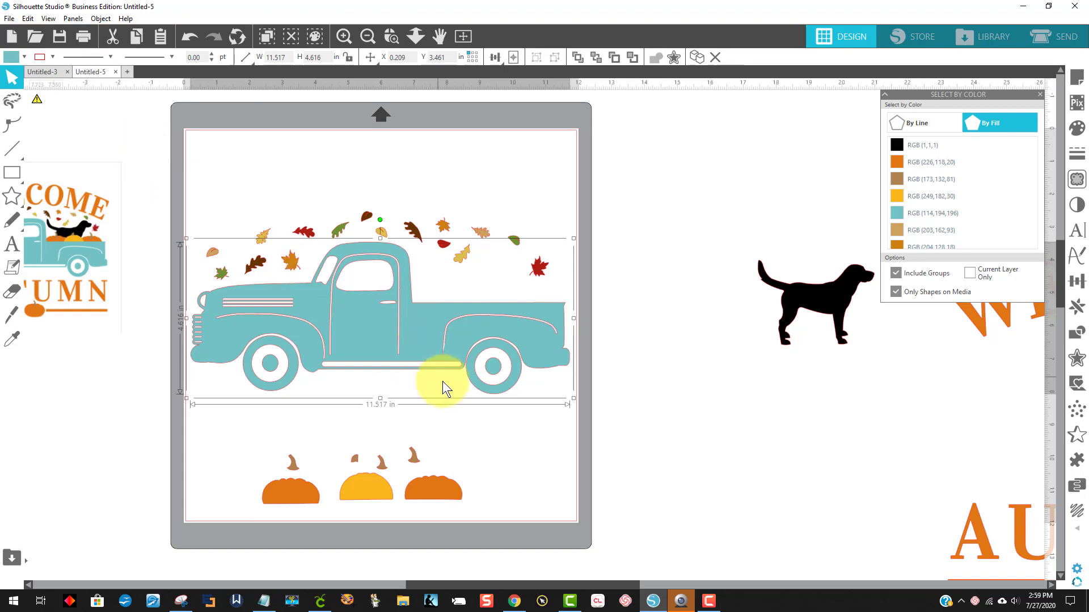
# - Move the truck off the mat to the right, and bring the orange WELCOME AUTUMN compound path closer to the mat
pyautogui.moveTo(375, 352); pyautogui.dragTo(751, 432)
pyautogui.moveTo(972, 344); pyautogui.dragTo(654, 269)
pyautogui.moveTo(620, 382); pyautogui.dragTo(656, 396)
pyautogui.click(353, 236)
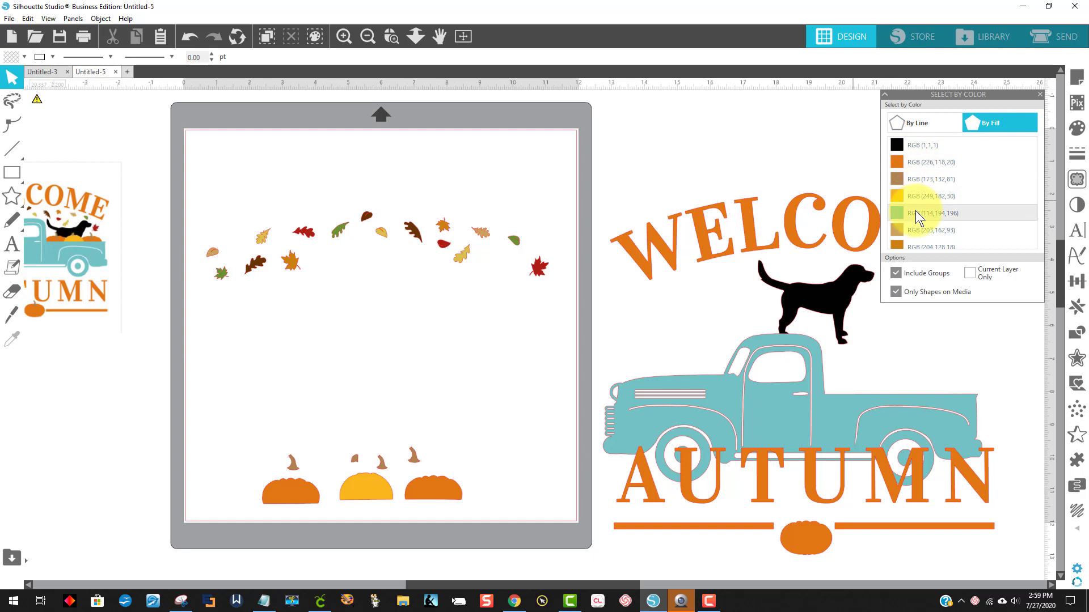
# - Make the RGB (173,132,81) stems a compound path, and move them off the mat above the truck's hood
pyautogui.click(918, 180)
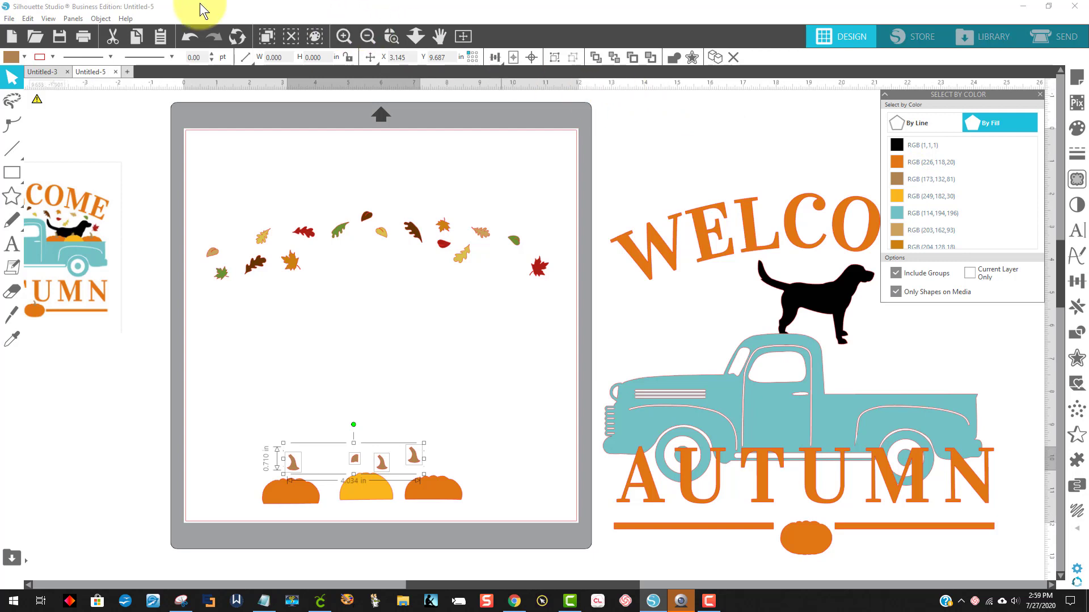
pyautogui.click(101, 19)
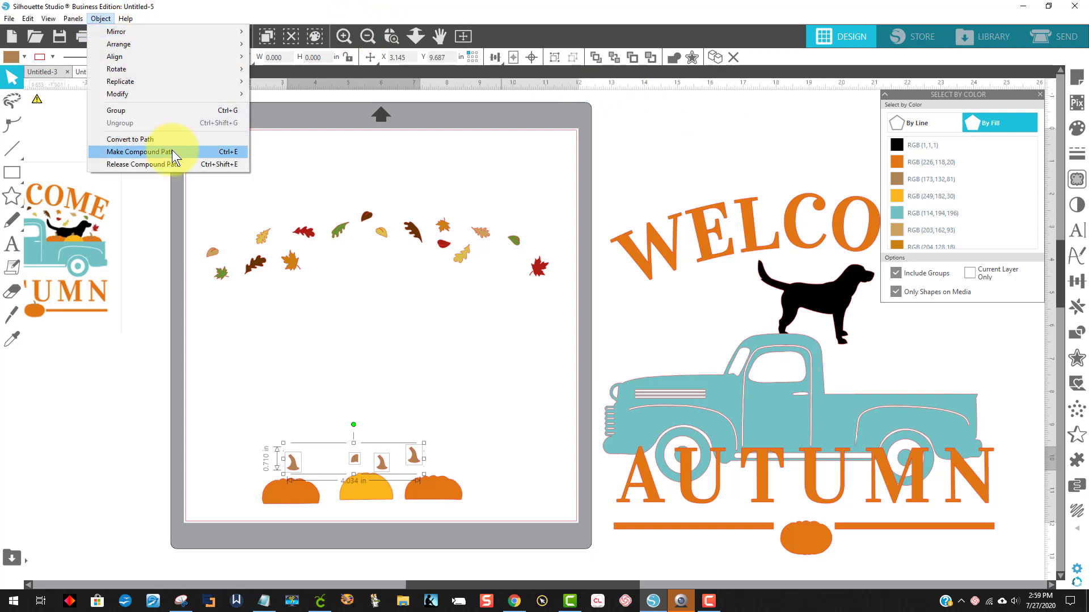
pyautogui.click(139, 152)
pyautogui.moveTo(381, 458); pyautogui.dragTo(525, 379)
pyautogui.moveTo(584, 357); pyautogui.dragTo(734, 319)
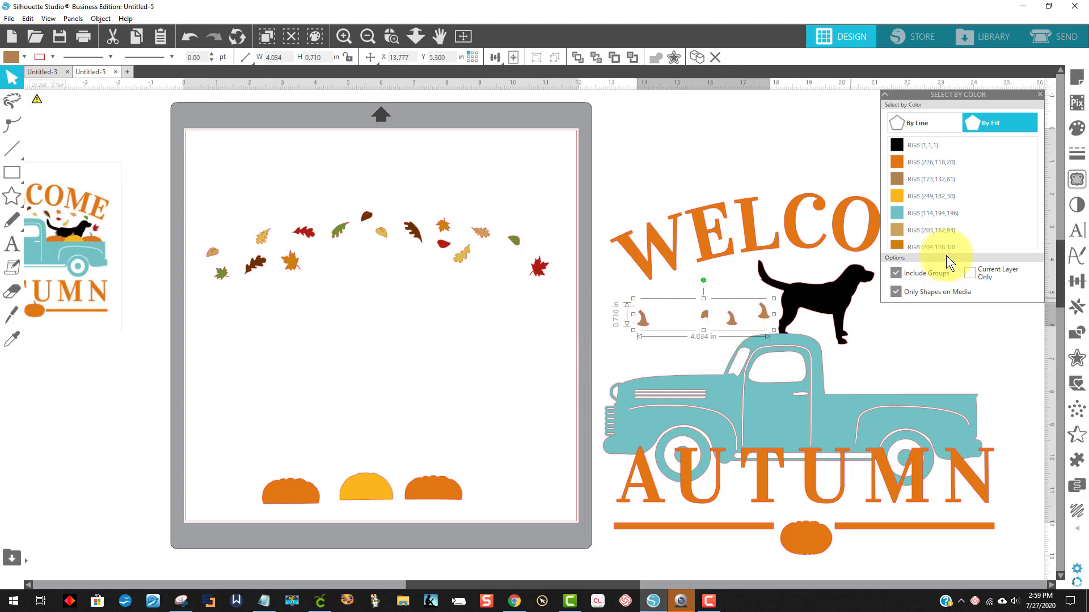
# - Move the RGB (249,182,30) yellow half pumpkin off the mat, just above the truck's hood
pyautogui.click(923, 196)
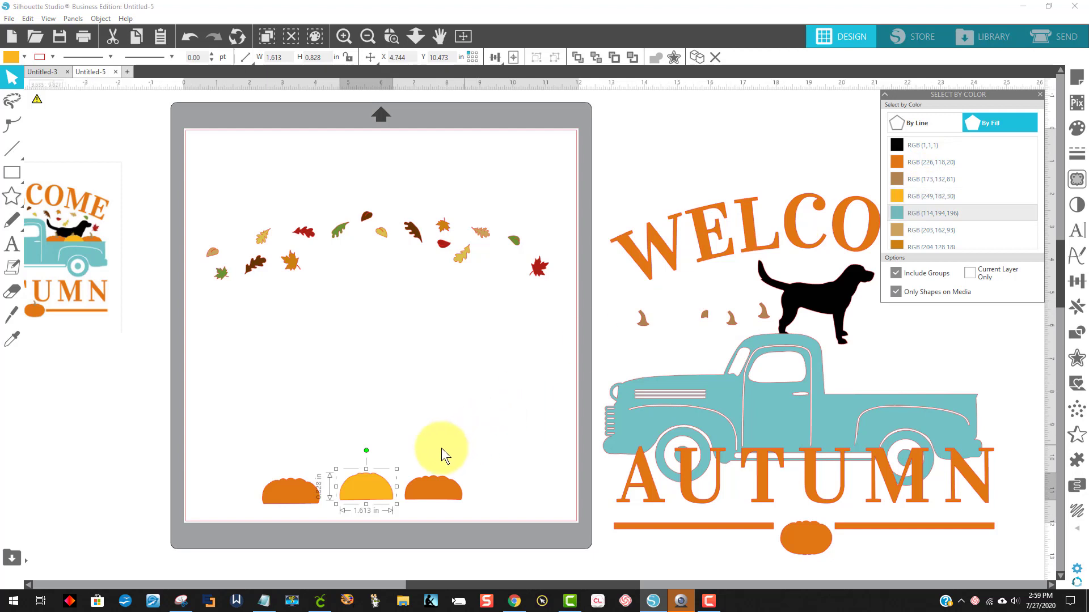
pyautogui.moveTo(356, 499); pyautogui.dragTo(653, 355)
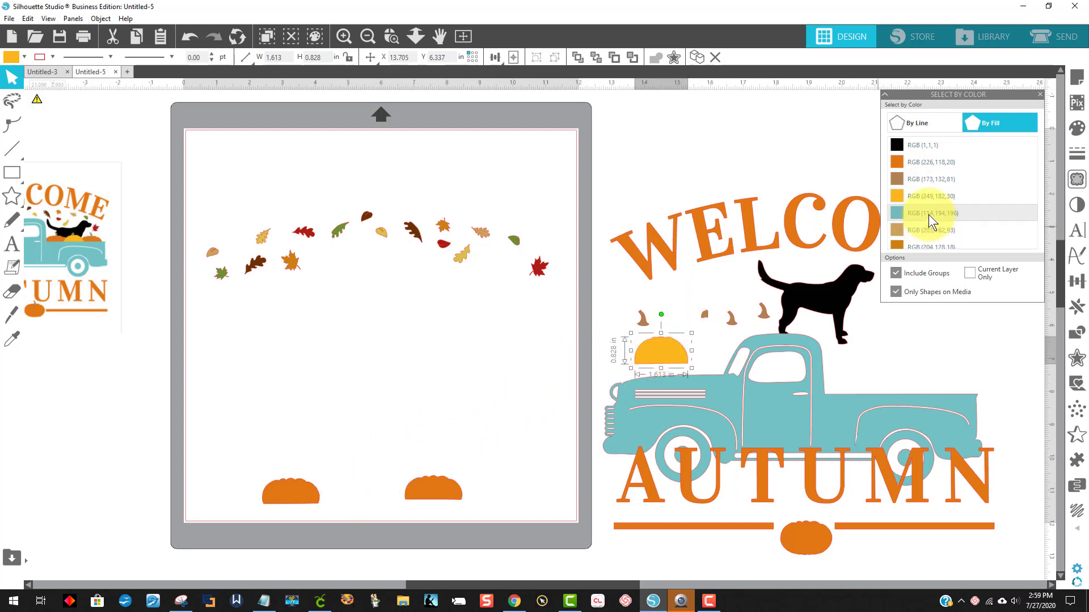
# - Make the RGB (203,162,93) tan leaves a compound path, and move them off the mat over the truck
pyautogui.click(928, 231)
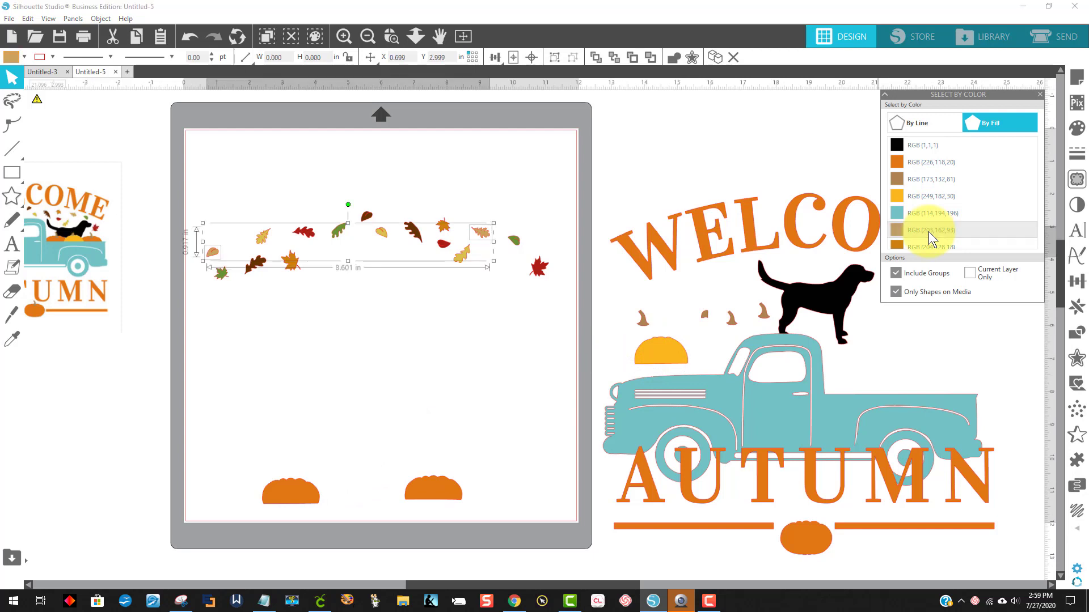
pyautogui.click(111, 19)
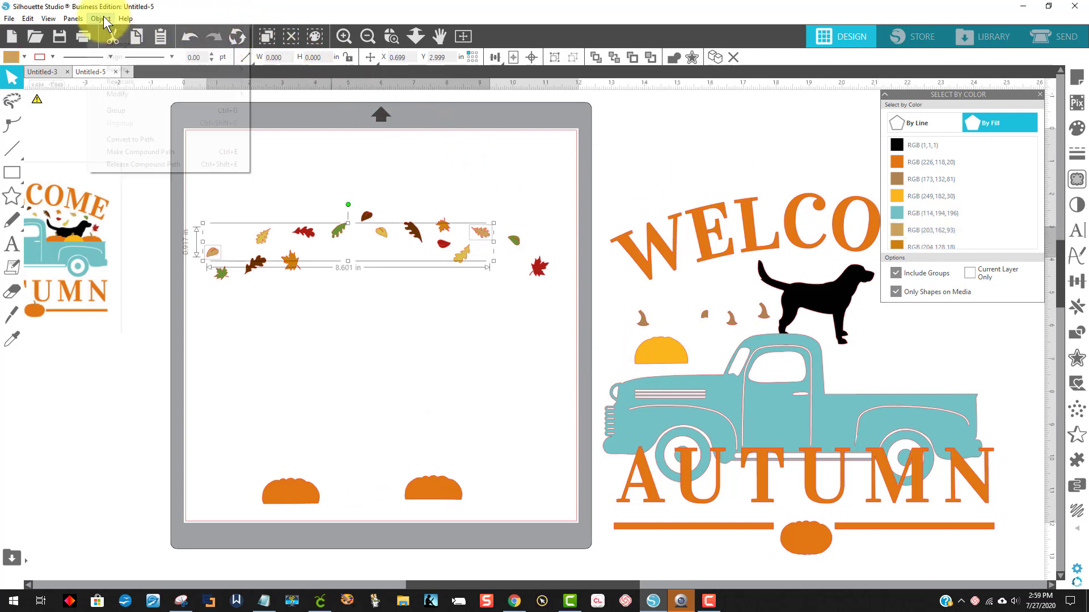
pyautogui.click(137, 149)
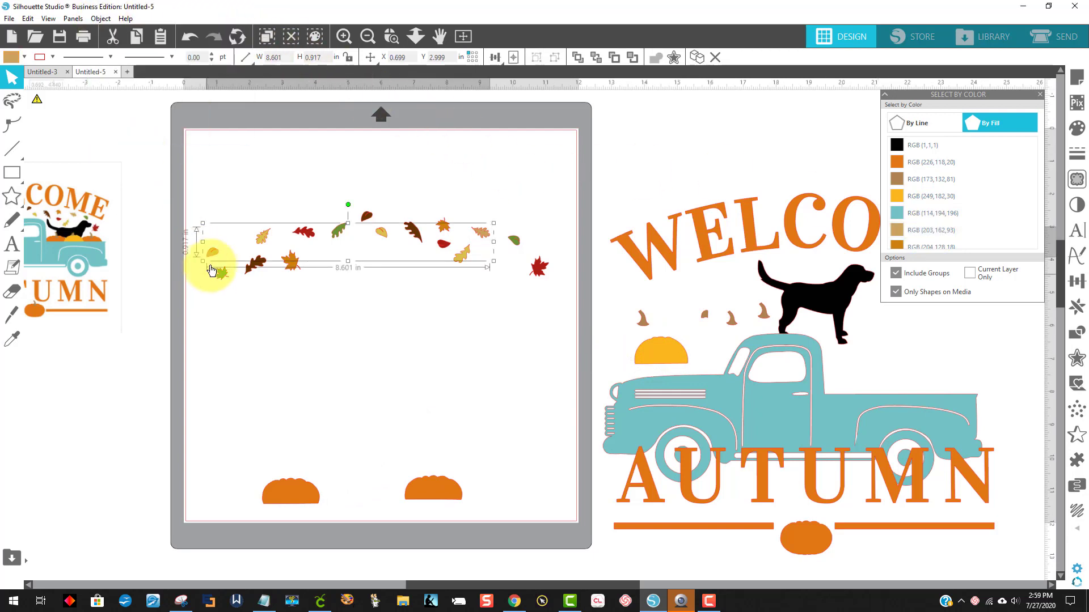
pyautogui.moveTo(212, 253); pyautogui.dragTo(620, 378)
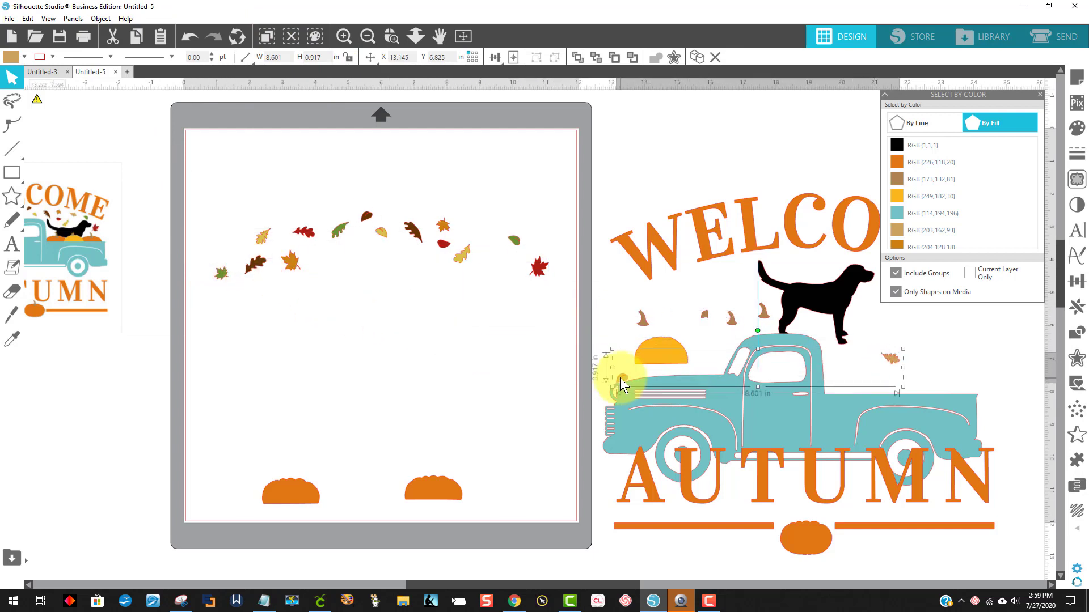
# - Make the RGB (204,128,18) maple leaves a compound path, and move them off the mat over the truck's hood and cab
pyautogui.scroll(-2, 949, 210)
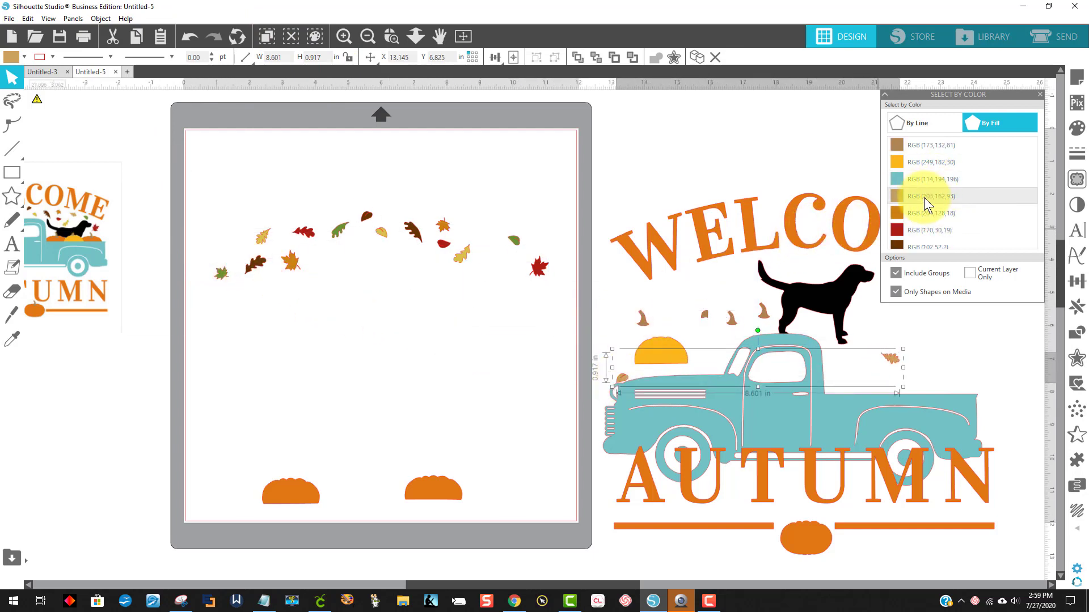
pyautogui.click(921, 212)
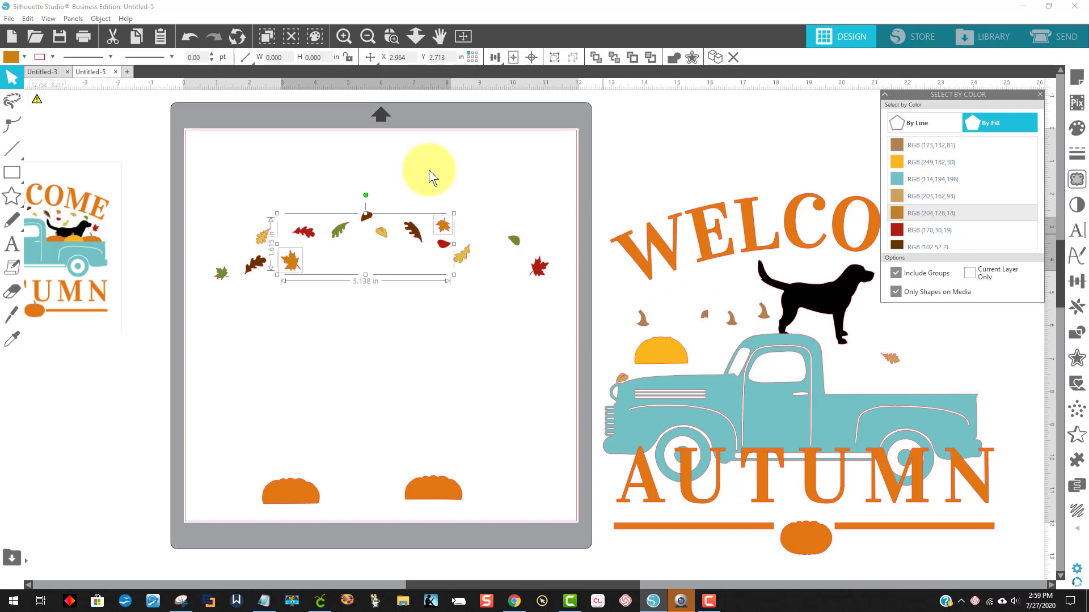
pyautogui.click(101, 18)
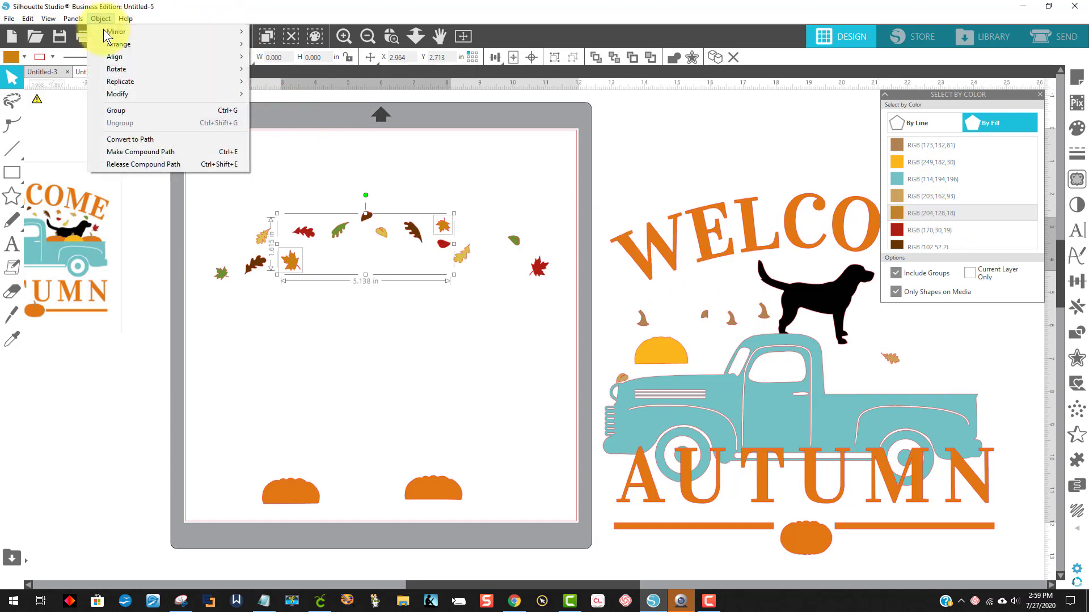
pyautogui.click(158, 152)
pyautogui.moveTo(293, 265); pyautogui.dragTo(703, 383)
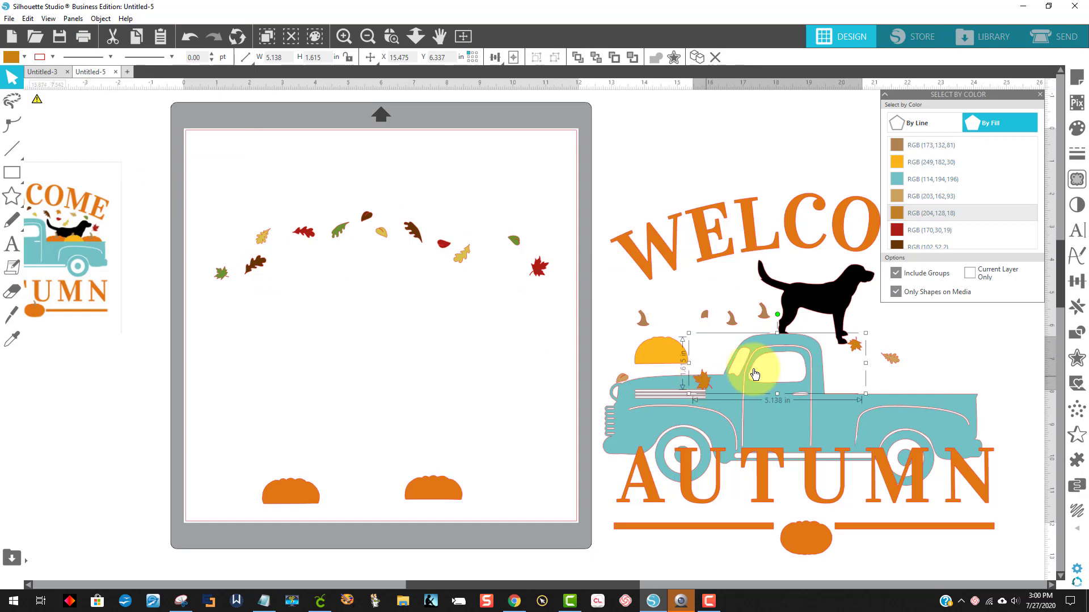
# - Make the RGB (170,30,19) red leaves a compound path, and move them off the mat around the truck's cab
pyautogui.click(926, 233)
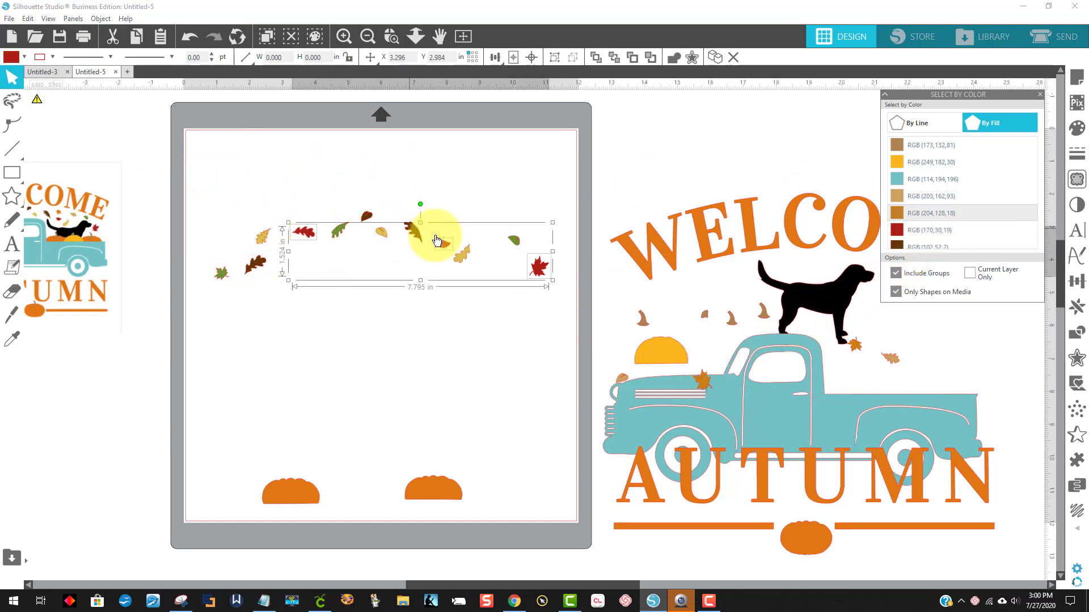
pyautogui.click(99, 17)
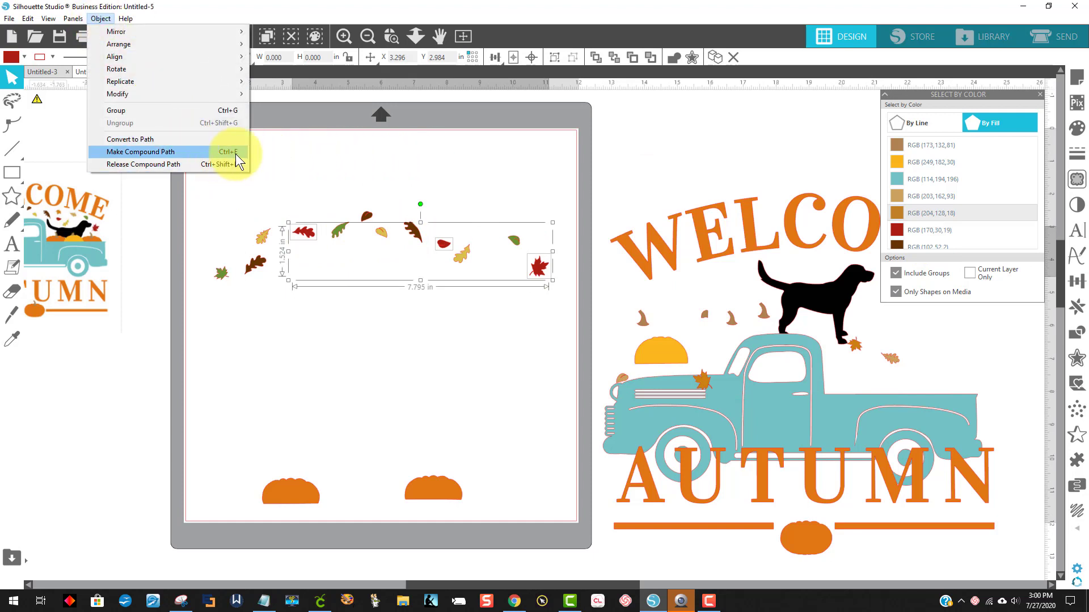
pyautogui.click(371, 149)
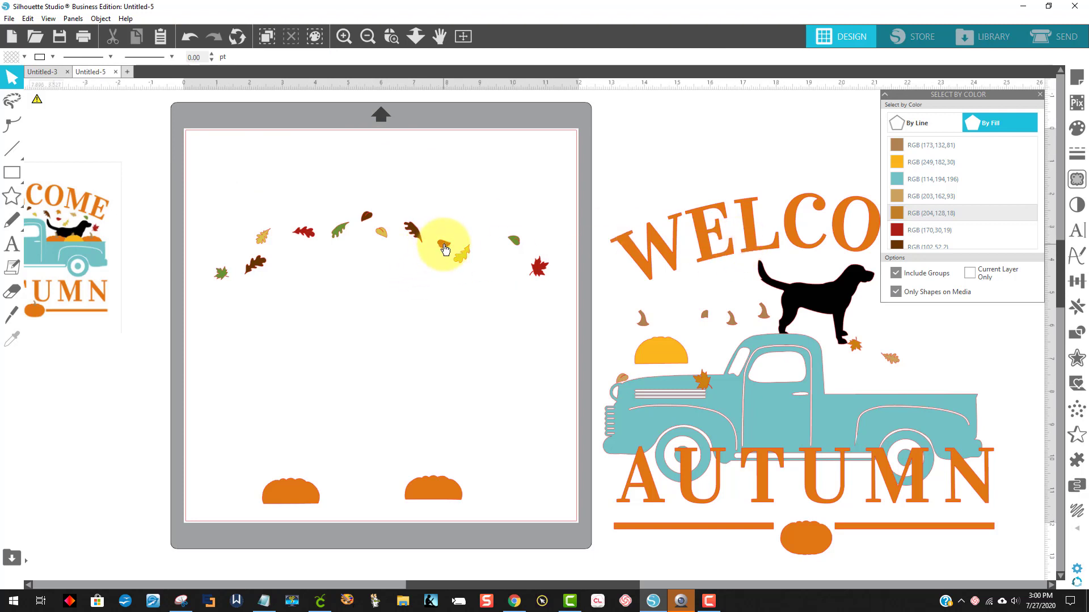
pyautogui.click(954, 229)
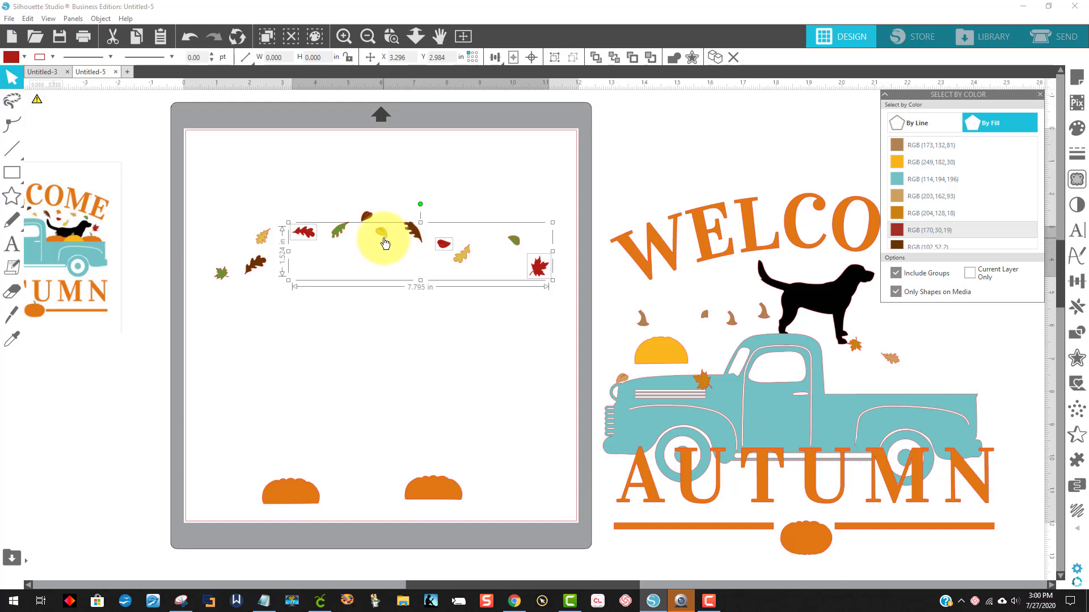
pyautogui.press('i')
pyautogui.press('v')
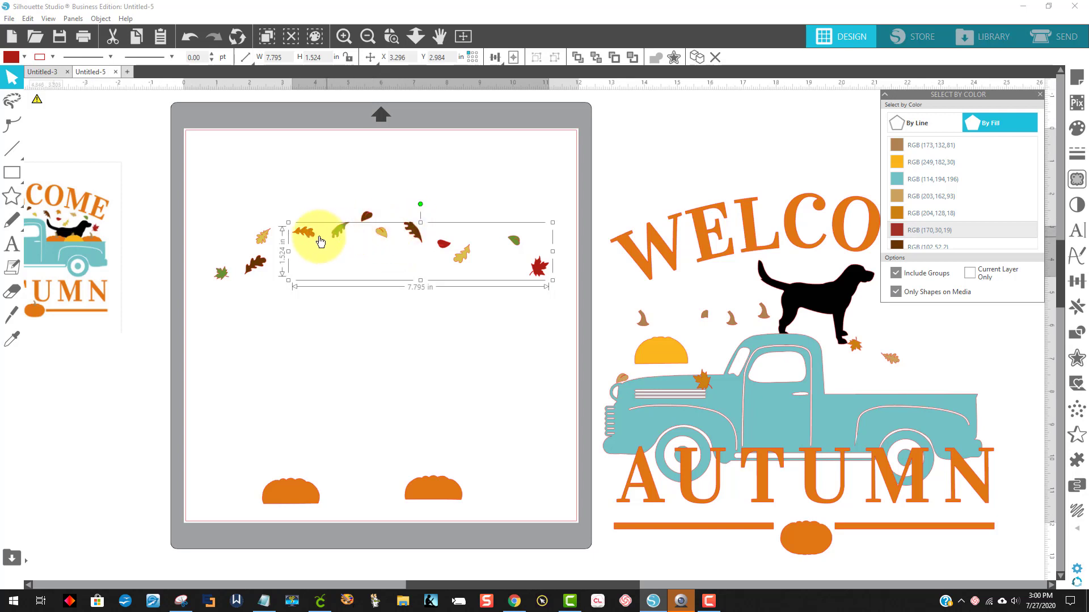
pyautogui.moveTo(308, 238); pyautogui.dragTo(621, 331)
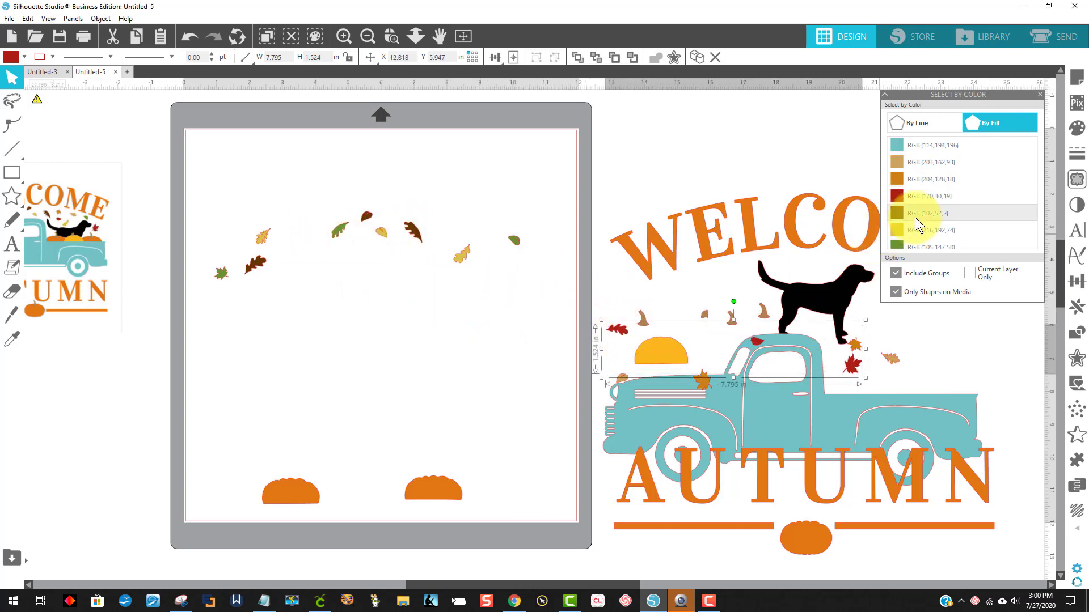
# - Make the RGB (102,52,2) brown leaves a compound path, and move them off the mat just below WELCOME
pyautogui.scroll(-2, 914, 217)
pyautogui.click(937, 212)
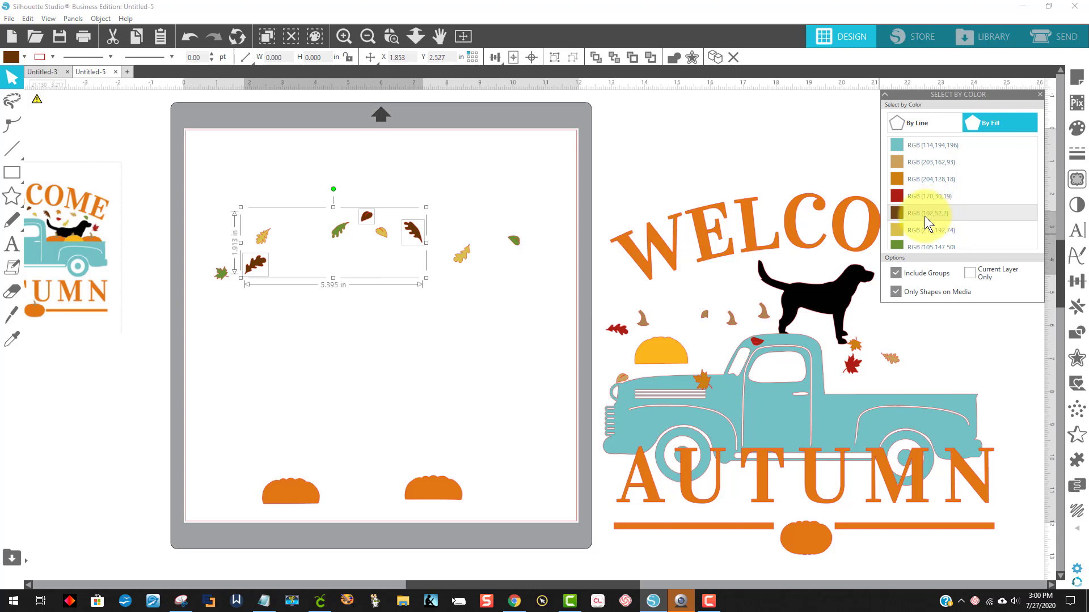
pyautogui.press('i')
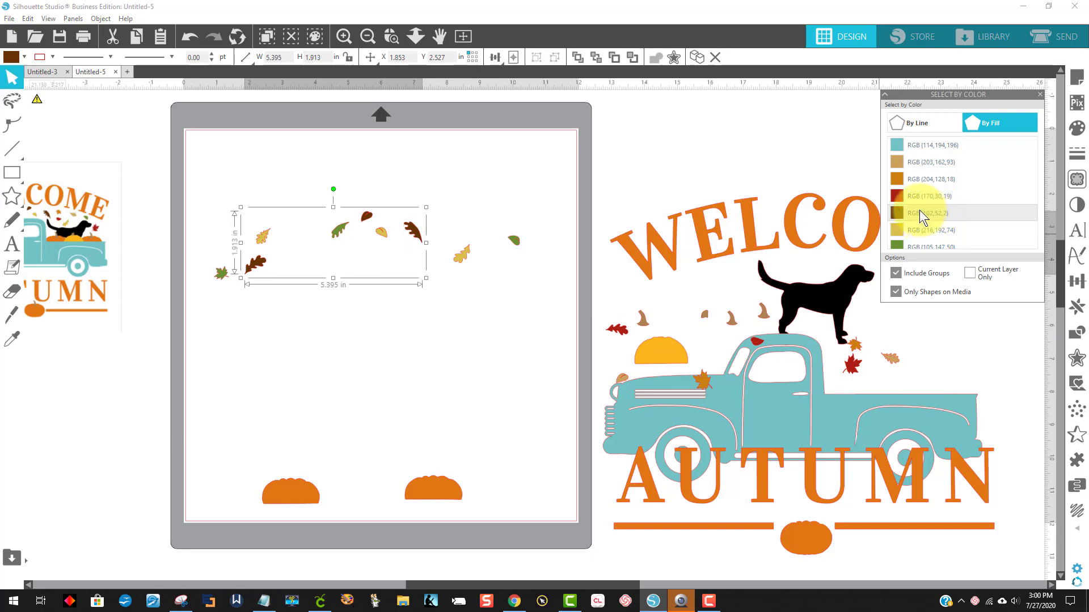
pyautogui.press('v')
pyautogui.moveTo(419, 236); pyautogui.dragTo(840, 276)
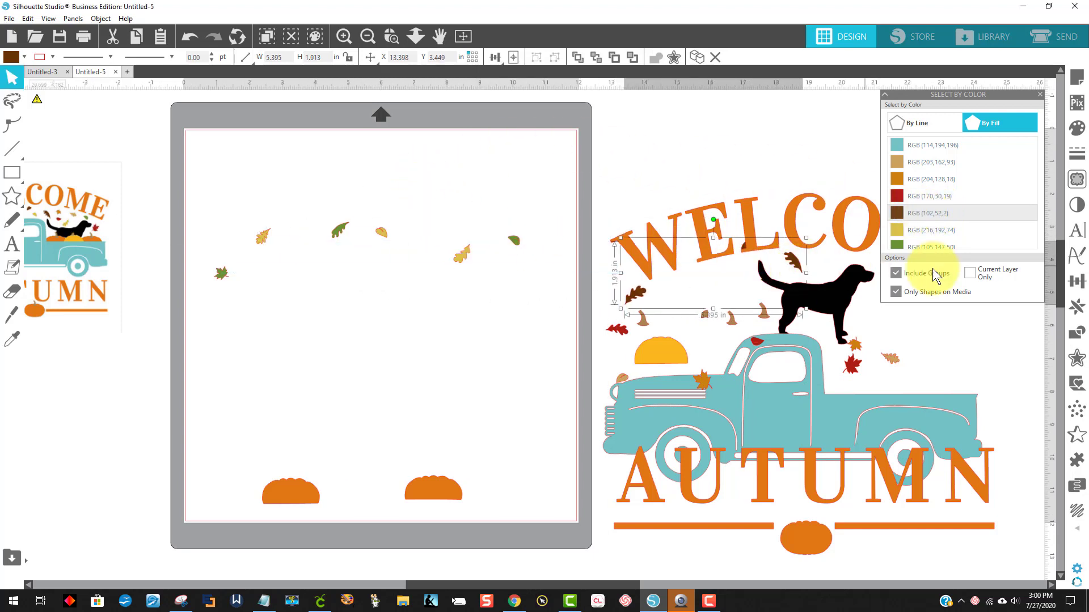
# - Make the RGB (216,192,74) yellow leaves a compound path, and move them off the mat around the dog
pyautogui.click(956, 229)
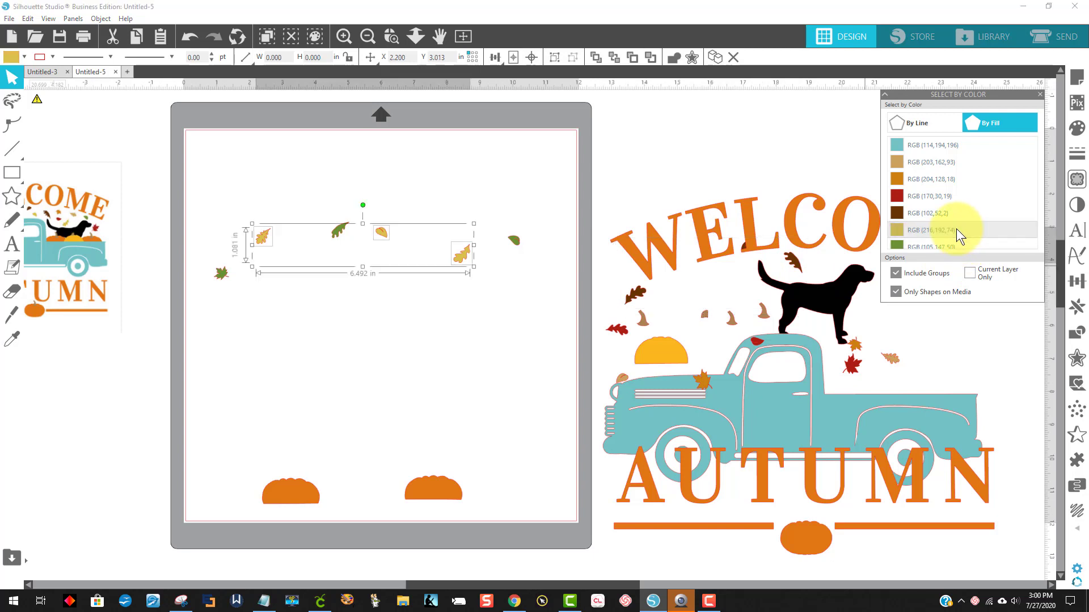
pyautogui.click(106, 17)
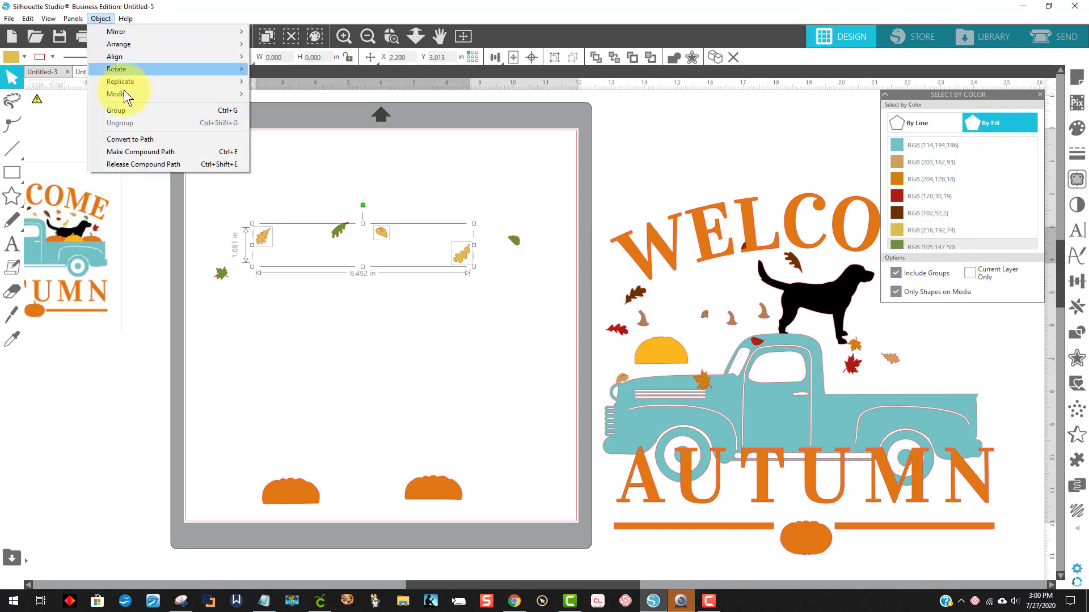
pyautogui.click(138, 153)
pyautogui.moveTo(255, 236); pyautogui.dragTo(607, 289)
# - Make the RGB (105,147,50) green leaves a compound path, and move them off the mat beside the dog's tail
pyautogui.click(941, 246)
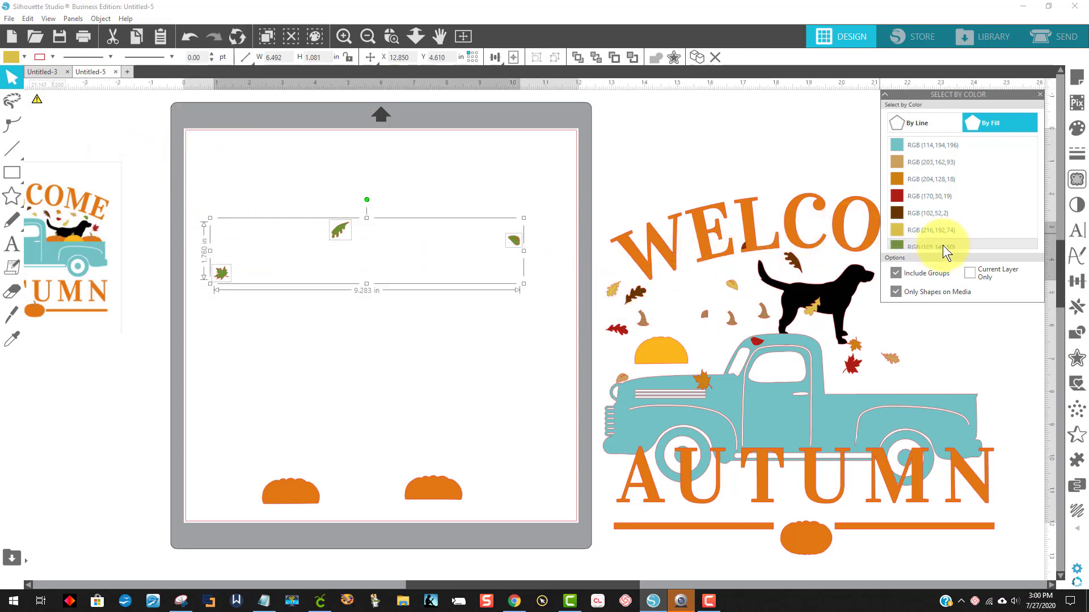
pyautogui.click(100, 18)
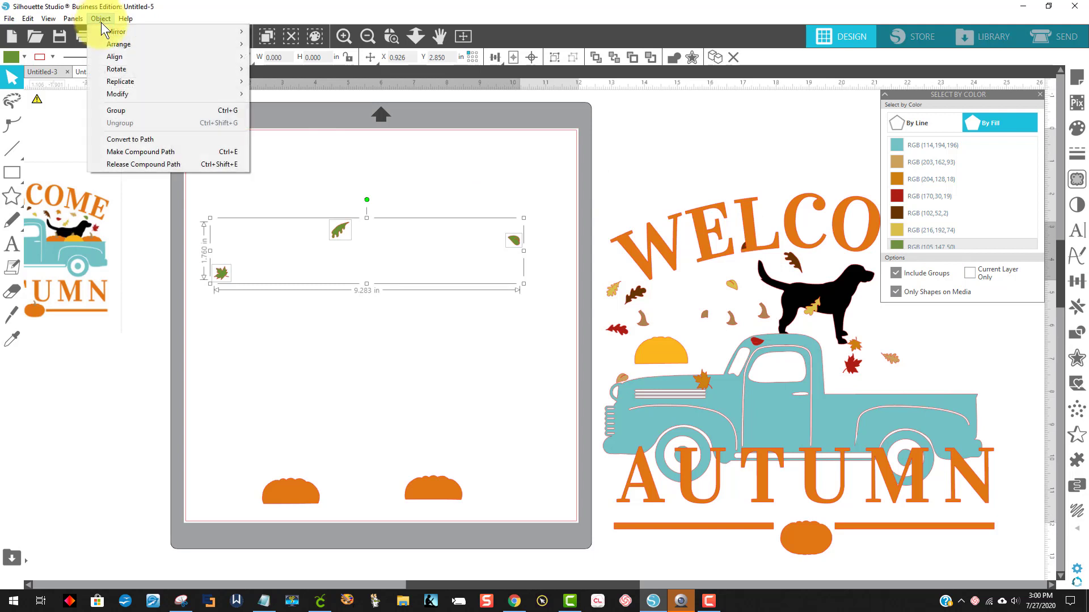
pyautogui.click(145, 151)
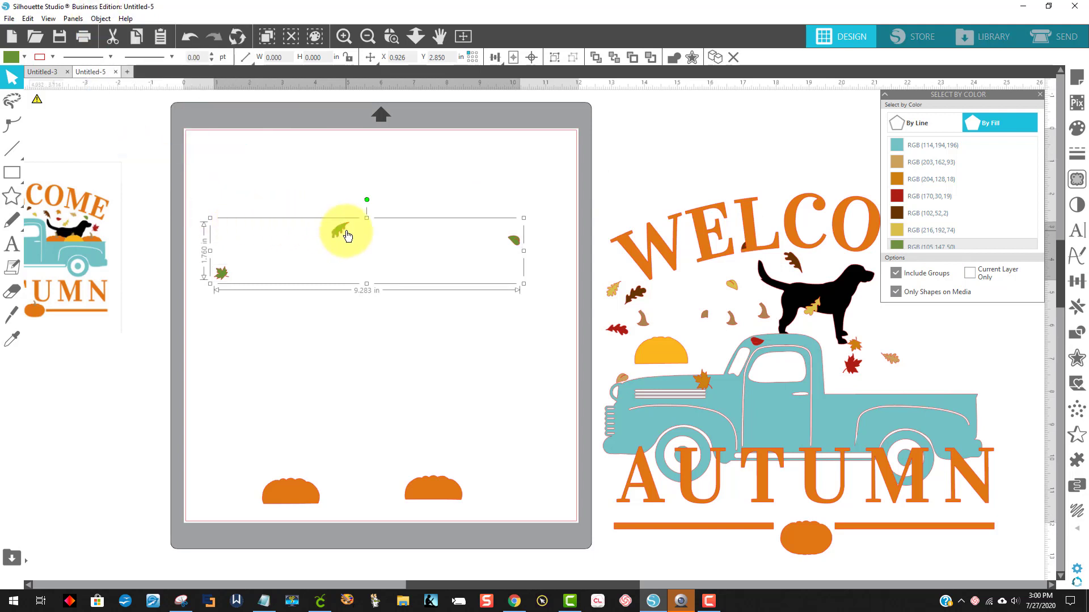
pyautogui.moveTo(342, 230); pyautogui.dragTo(751, 269)
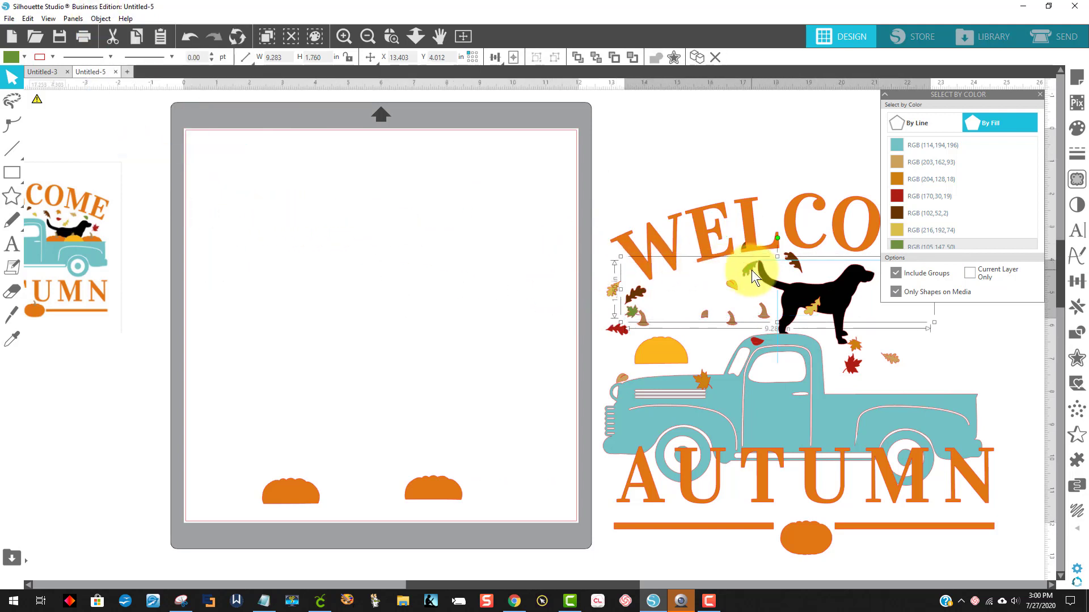
# - Combine the two orange half pumpkins on the mat into one compound path
pyautogui.click(446, 480)
pyautogui.keyDown('shift'); pyautogui.click(289, 502); pyautogui.keyUp('shift')
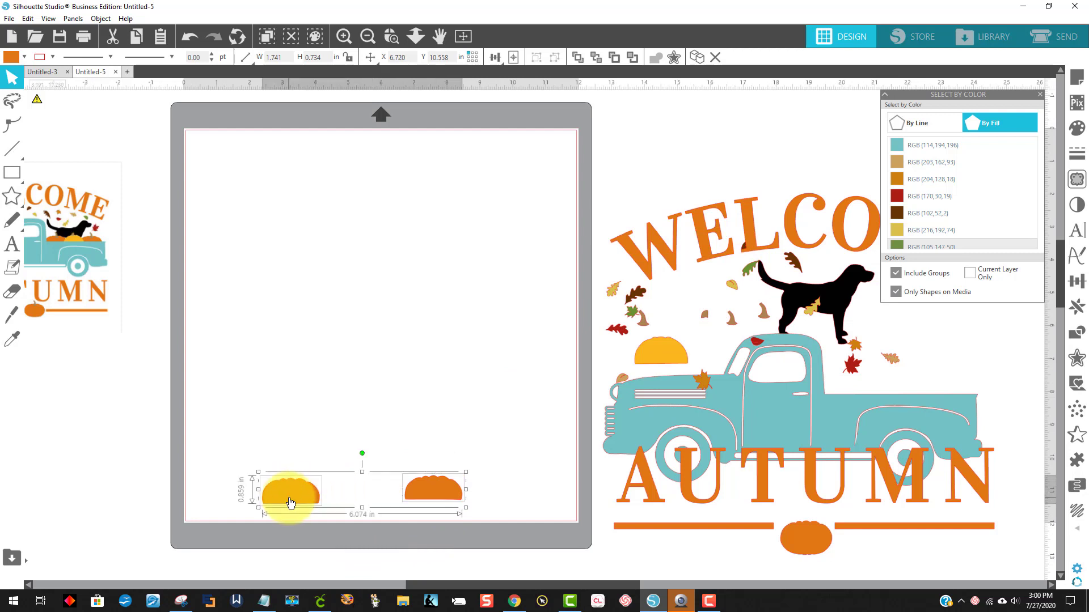
pyautogui.rightClick(288, 498)
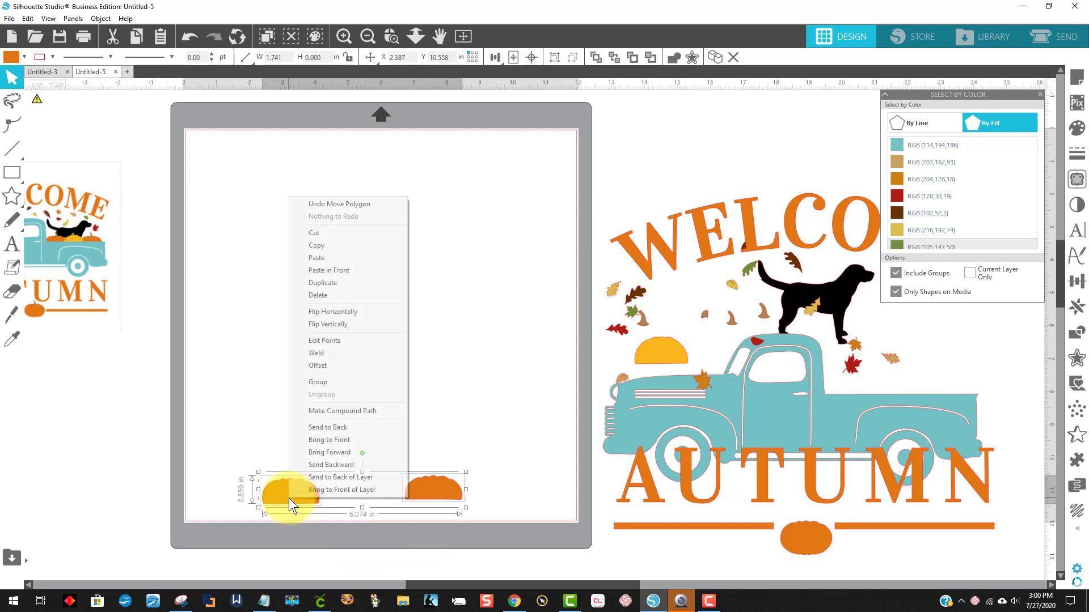
pyautogui.click(353, 410)
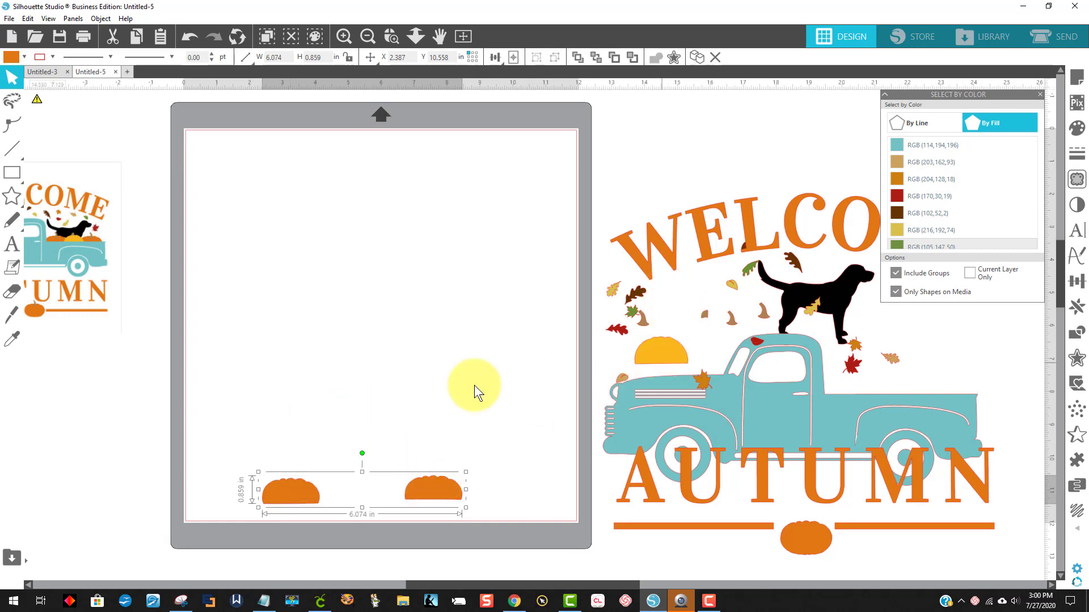
# - Move all the separated color pieces together back onto the mat, with WELCOME near its upper edge, and deselect them
pyautogui.click(890, 386)
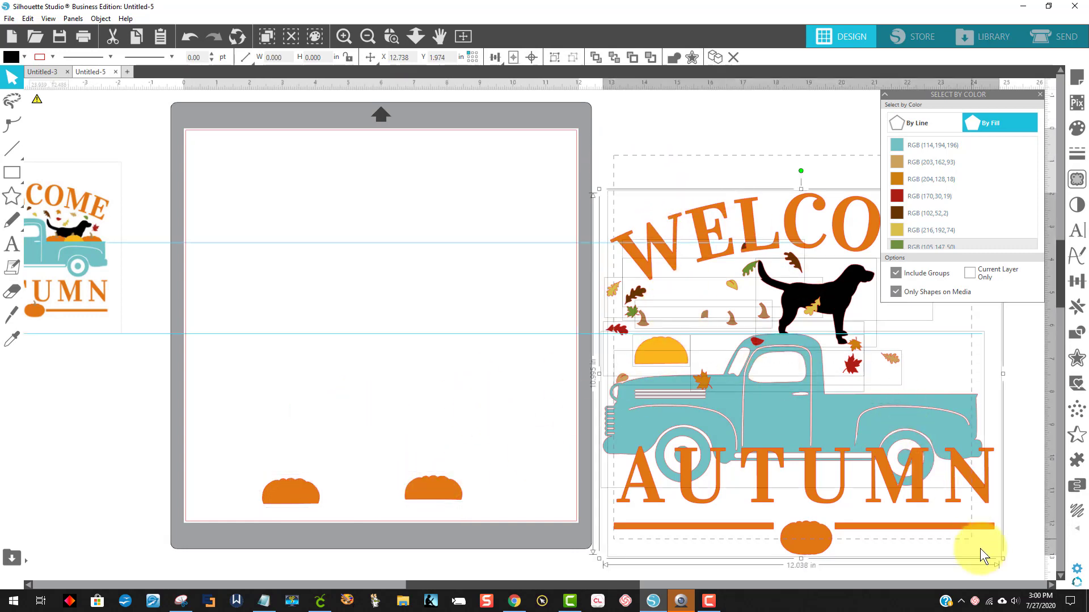
pyautogui.moveTo(926, 484); pyautogui.dragTo(560, 441)
pyautogui.click(741, 444)
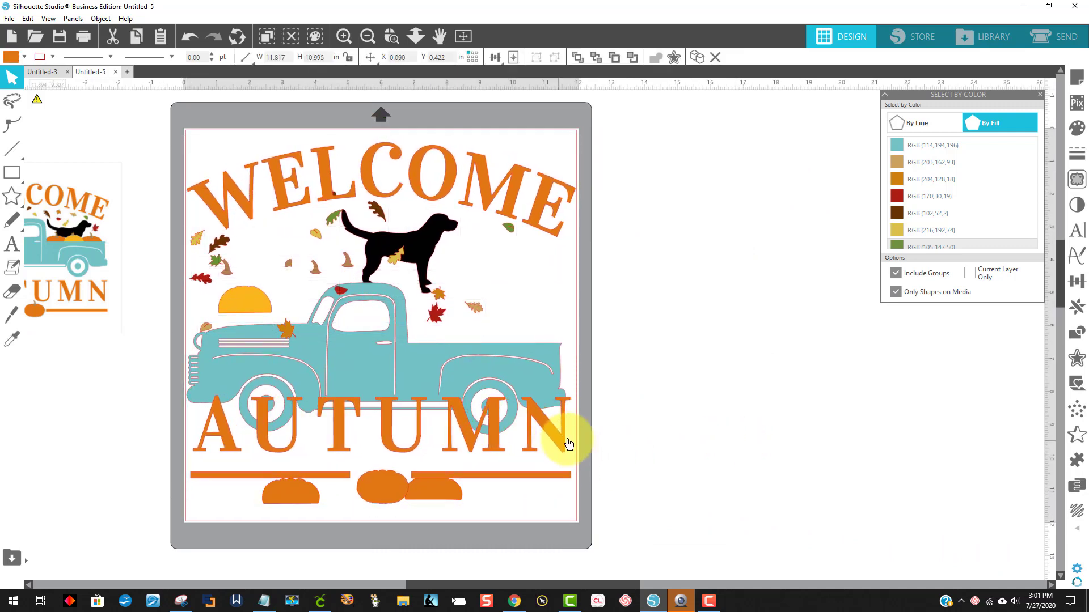
pyautogui.click(702, 440)
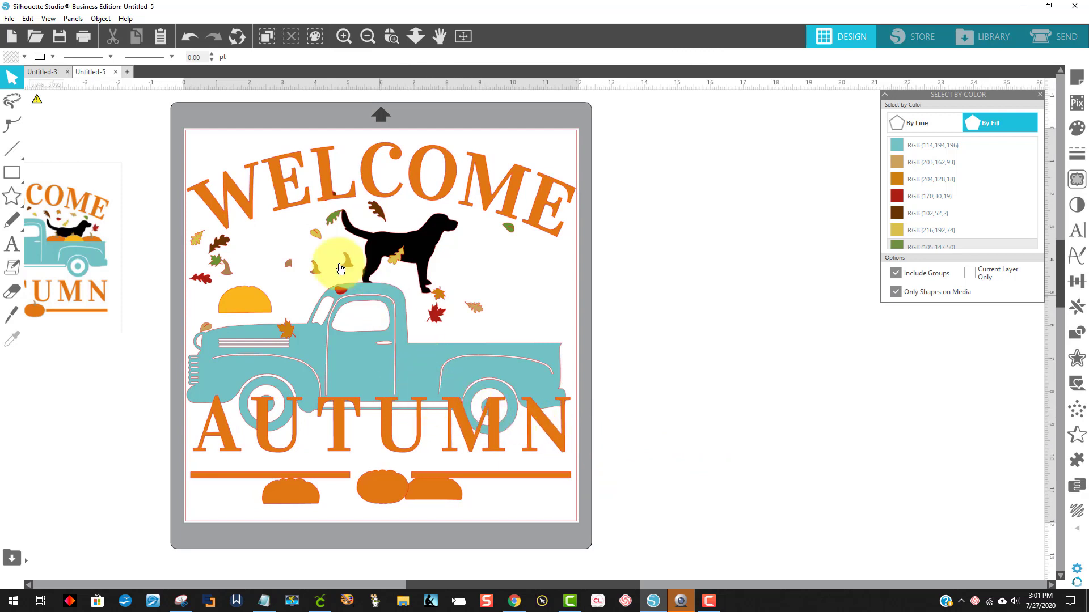
pyautogui.click(283, 182)
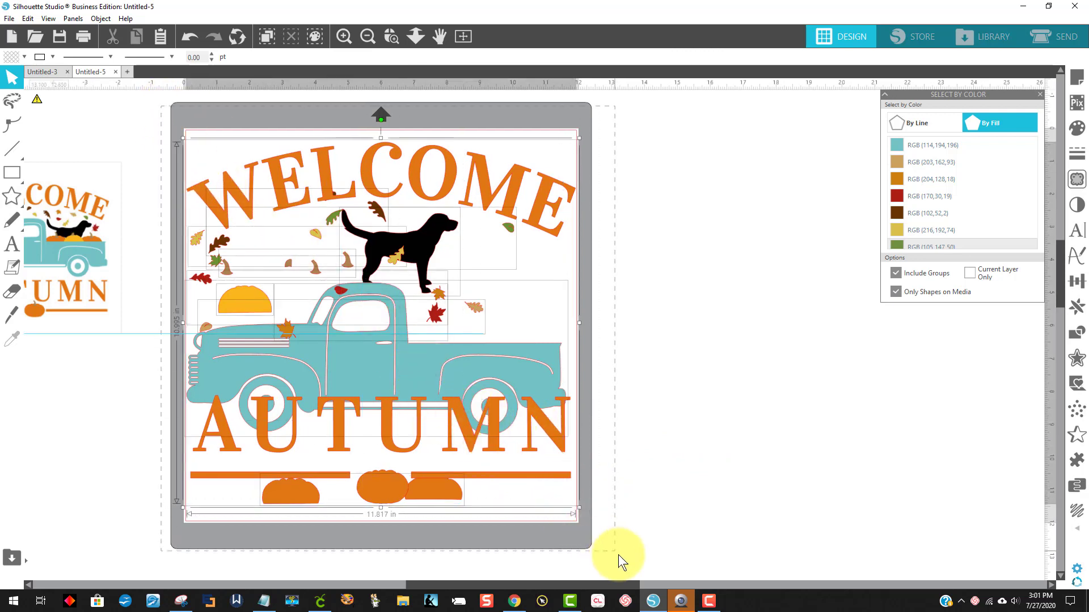
pyautogui.click(9, 18)
pyautogui.click(716, 243)
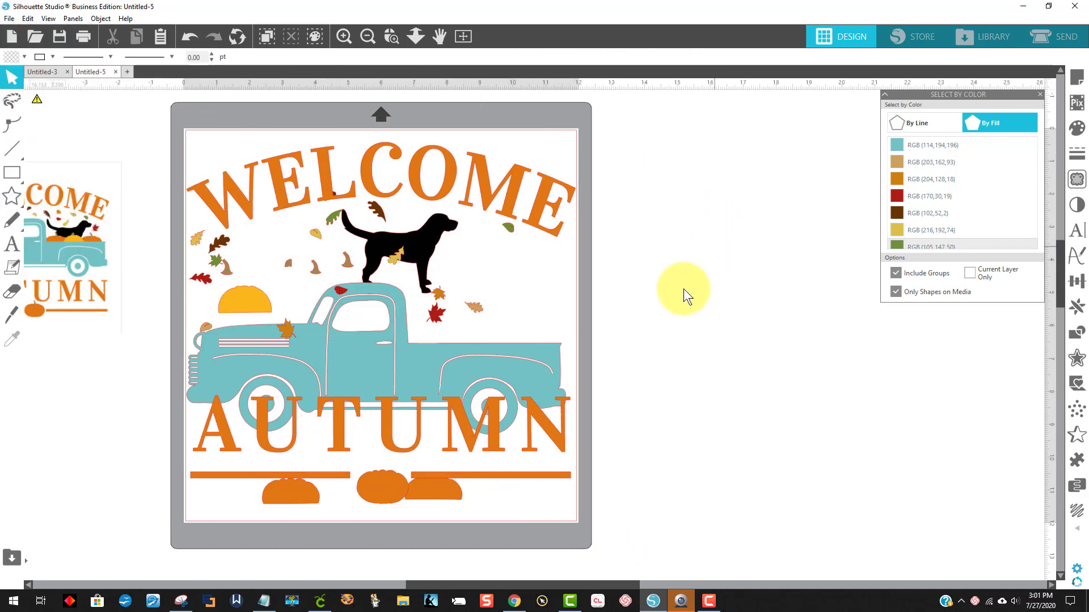
# - Select all the design pieces on the mat, and start saving the selection to the hard drive
pyautogui.hotkey('ctrl', 'a')
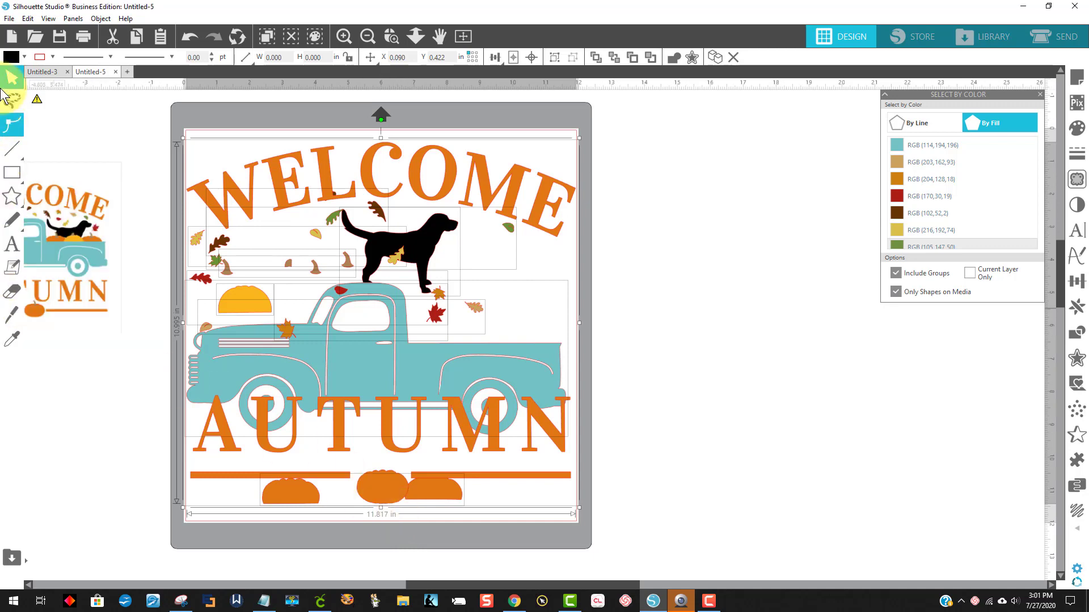
pyautogui.click(10, 18)
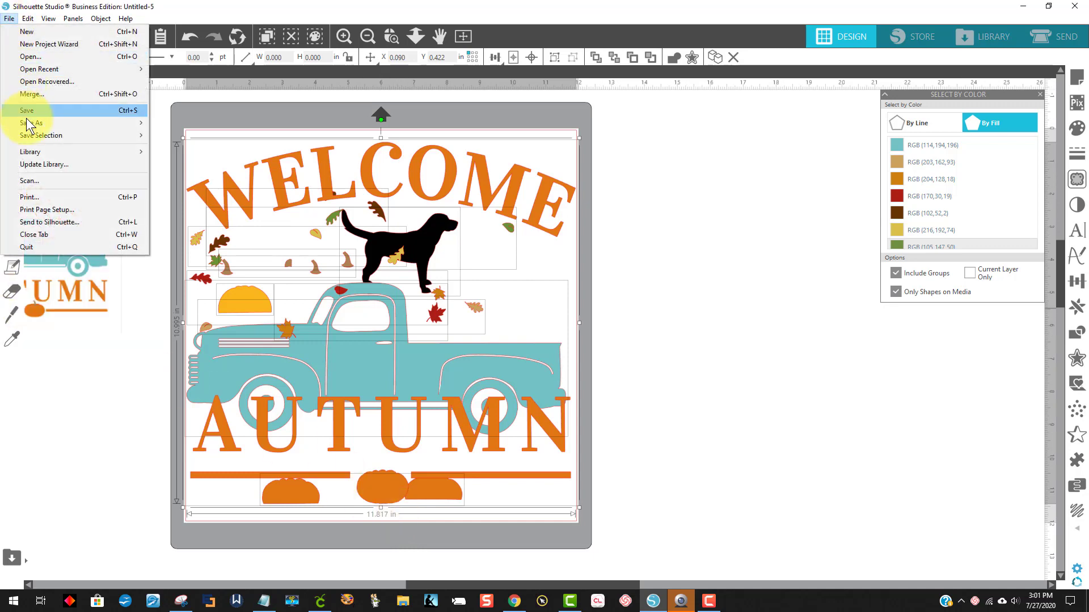
pyautogui.moveTo(32, 136)
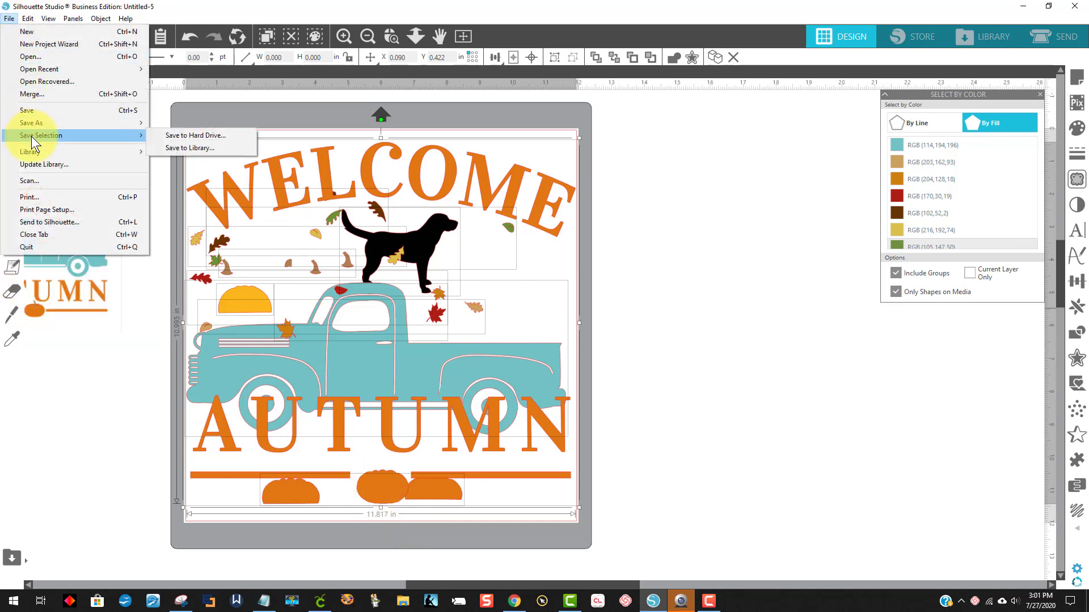
pyautogui.click(186, 135)
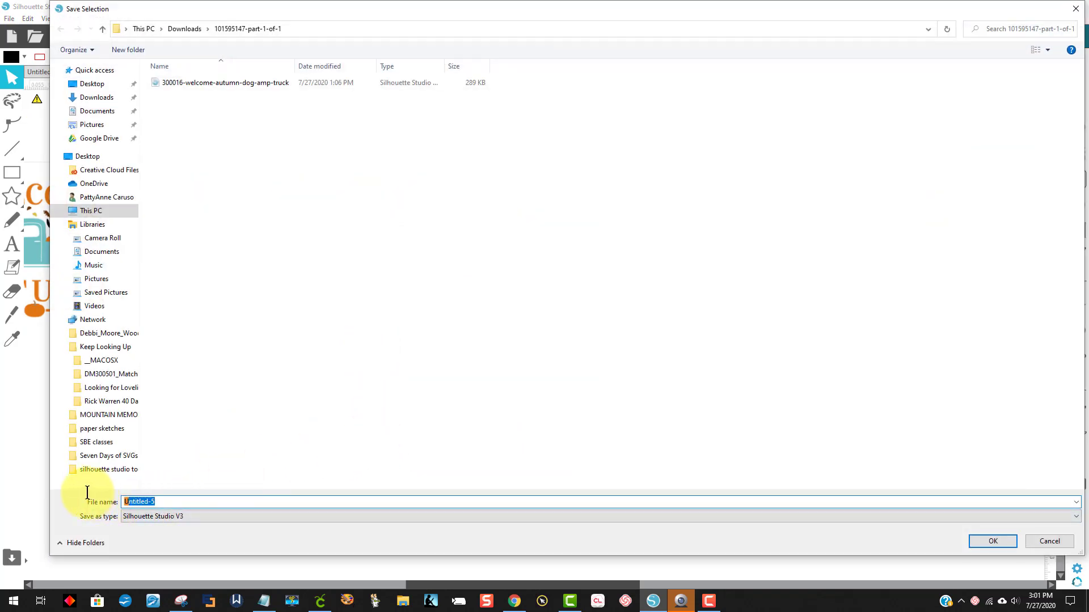
# - Name the selection's file "11.817 welcome for" followed by the recipient's first name
pyautogui.write('11')
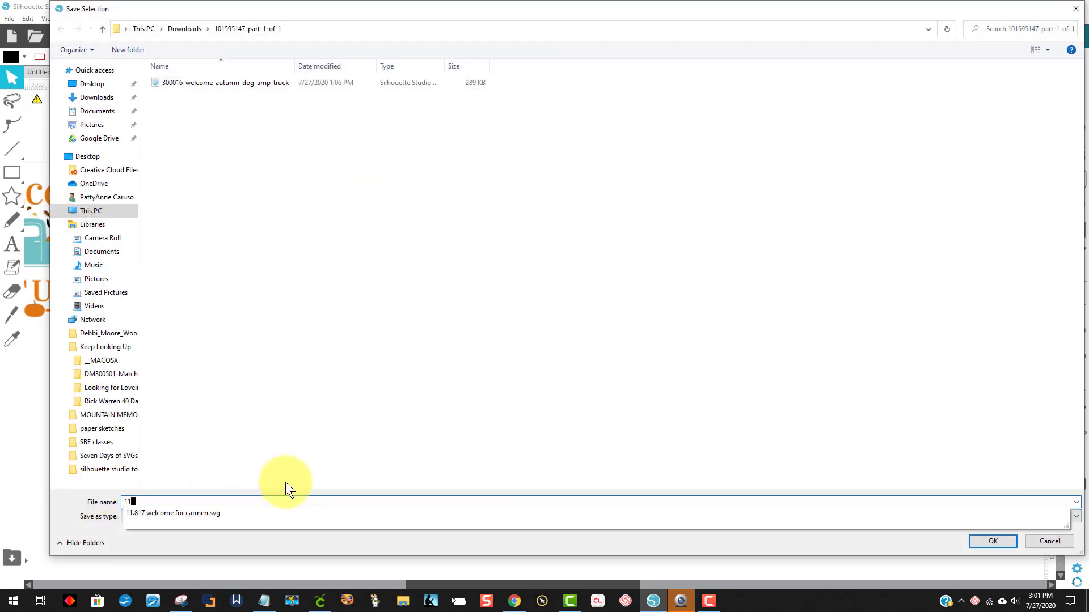
pyautogui.write('.817')
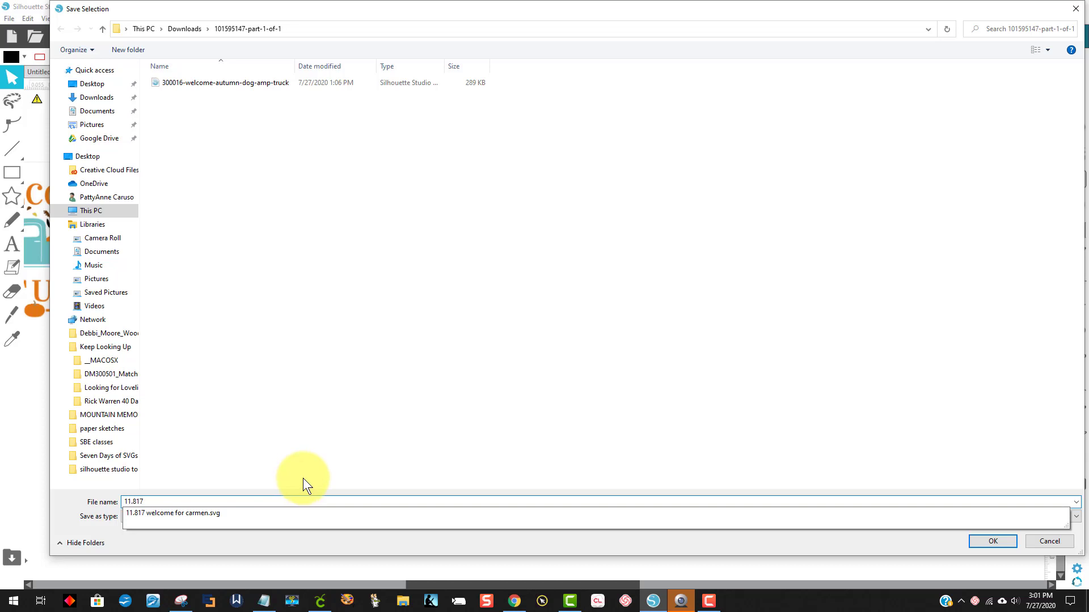
pyautogui.write('welcome for ca')
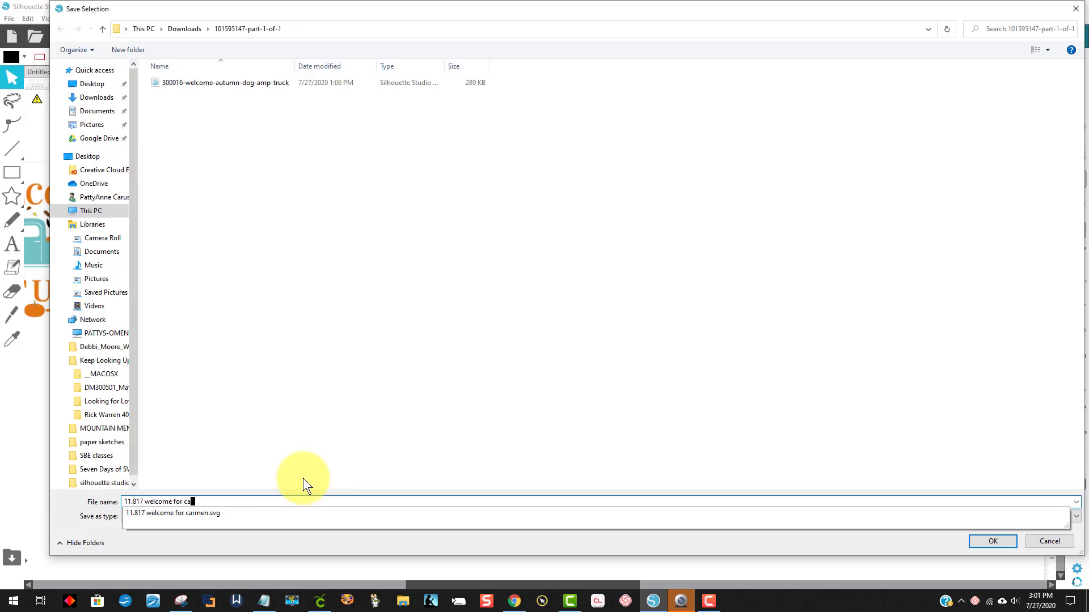
pyautogui.write('rmen')
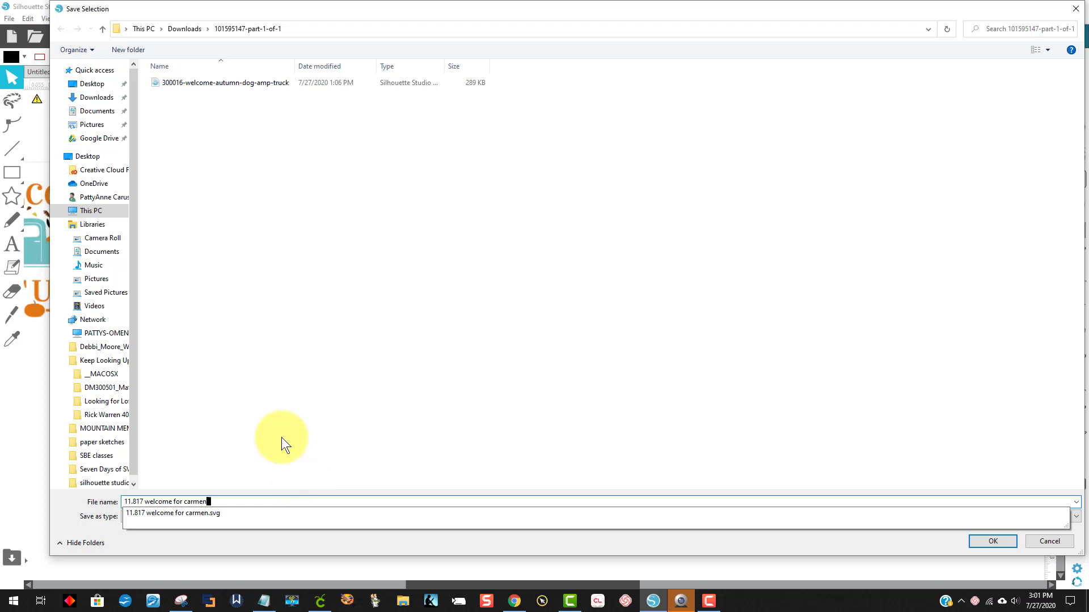
# - Save the selection in SVG format, replacing the existing file of the same name
pyautogui.click(249, 547)
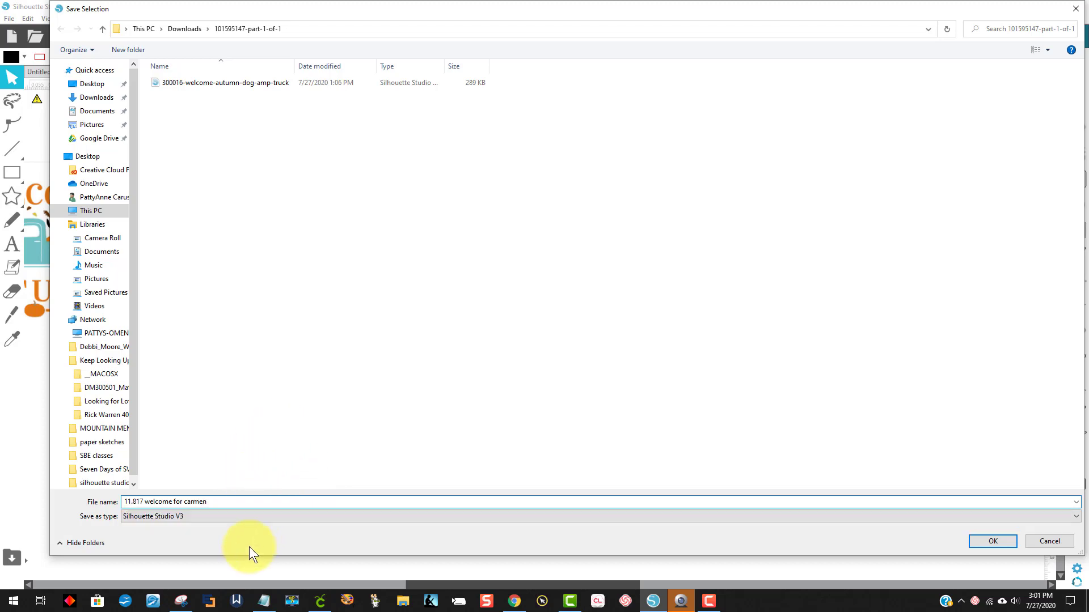
pyautogui.click(178, 516)
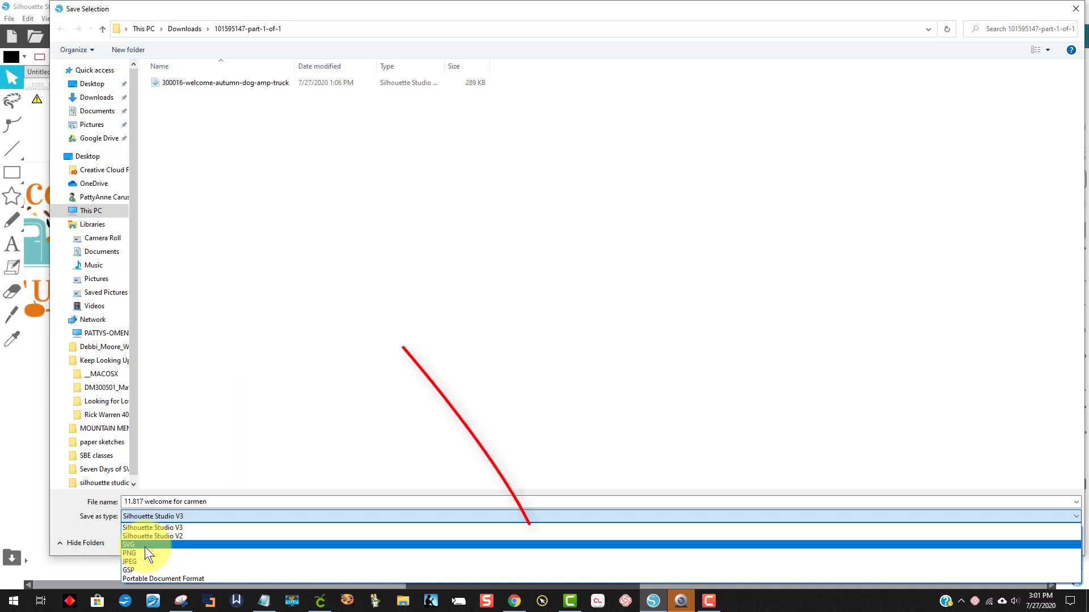
pyautogui.click(145, 545)
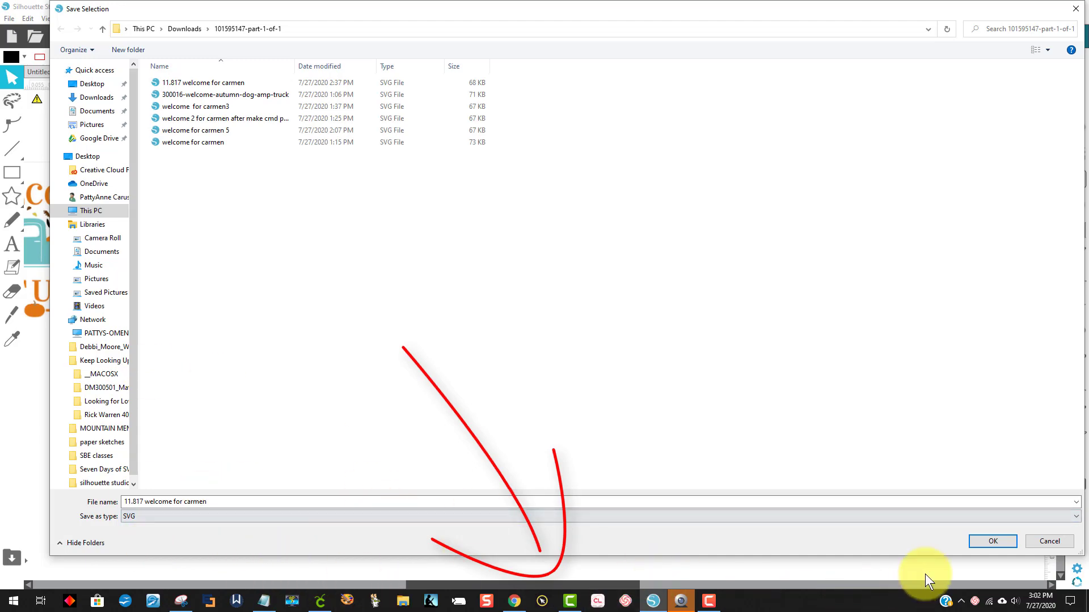
pyautogui.click(993, 541)
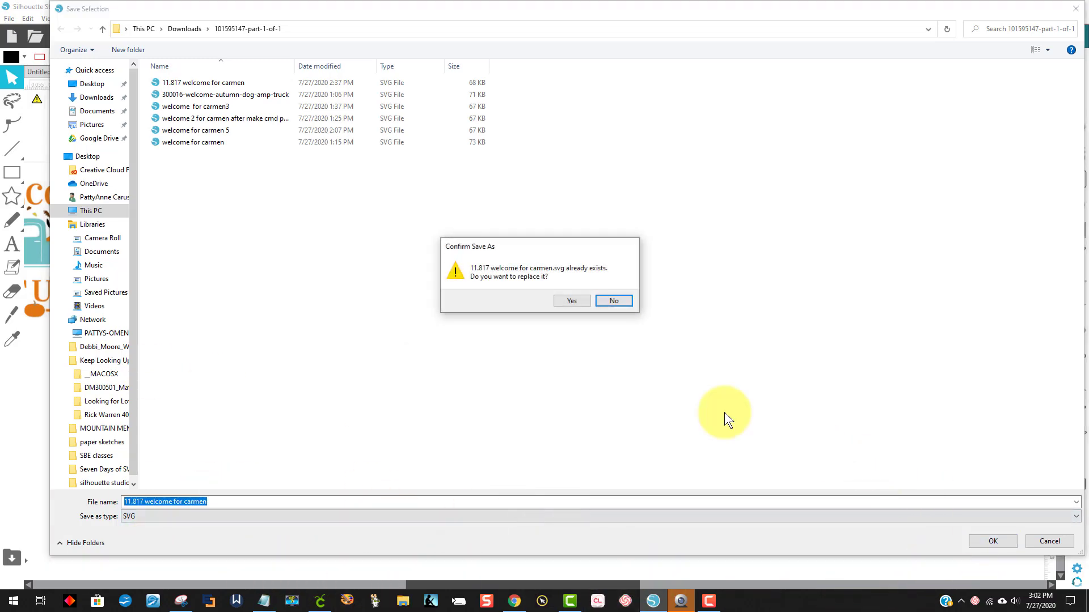
pyautogui.click(573, 301)
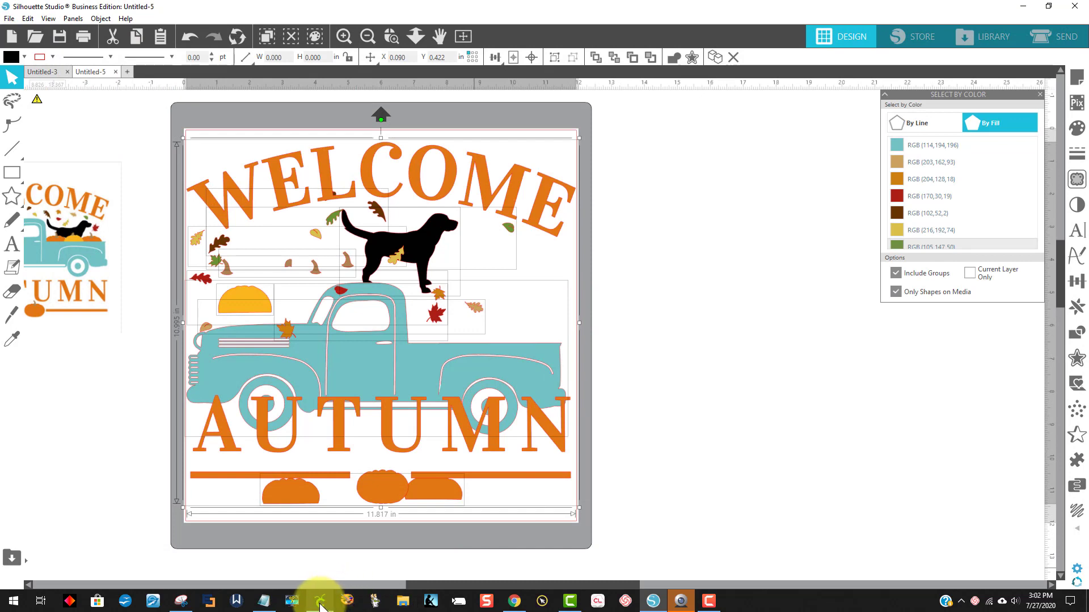
# - Switch to Cricut Design Space and start a new blank project, discarding the current canvas
pyautogui.click(321, 602)
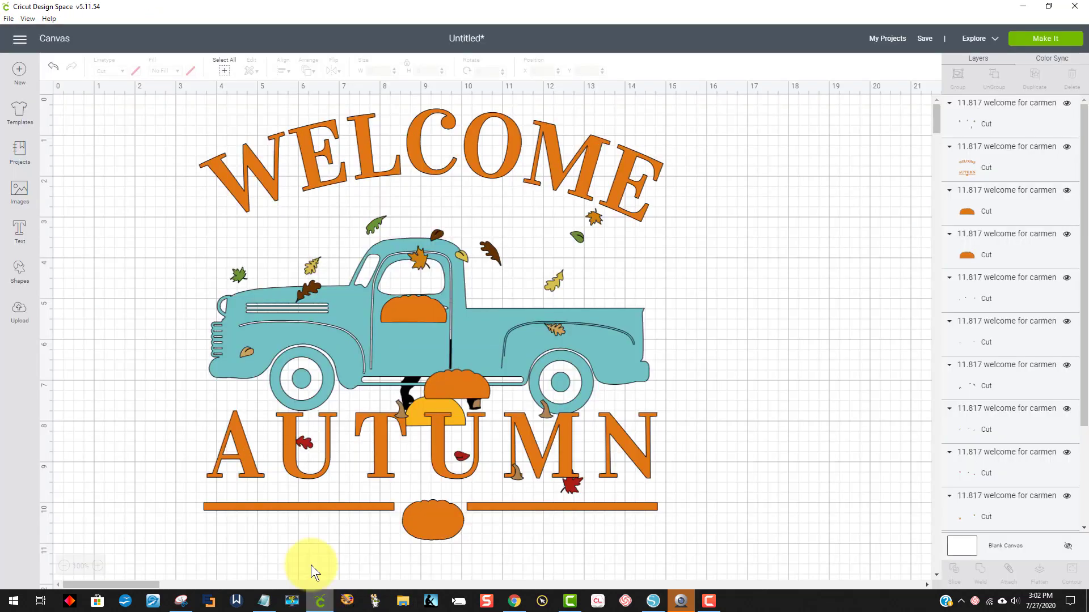
pyautogui.click(19, 70)
pyautogui.click(558, 58)
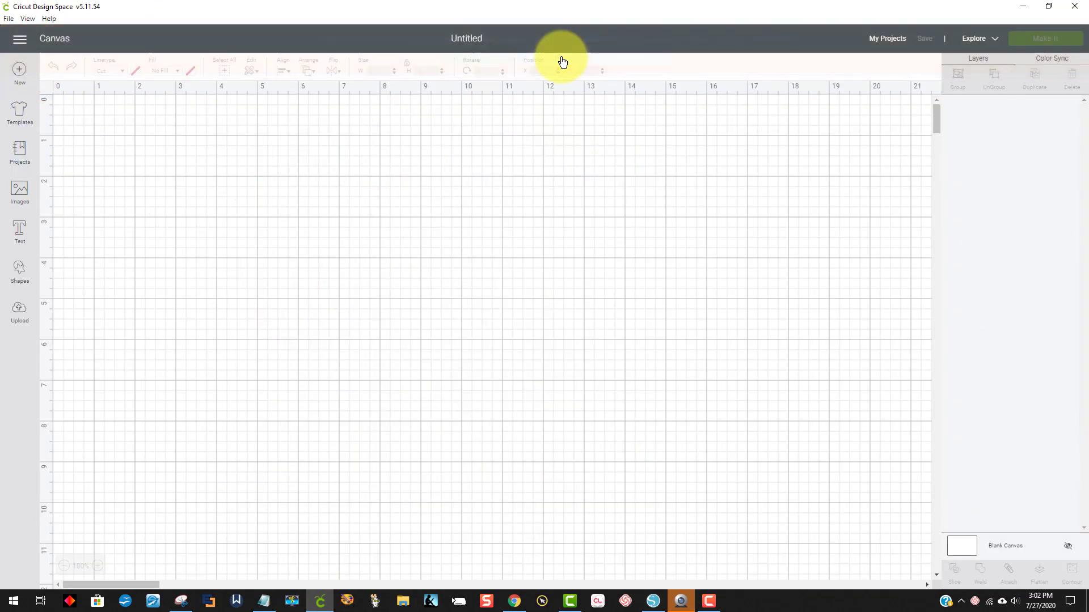
# - Upload the 11.817 welcome SVG file from the 101595147-part-1-of-1 folder and save it to the uploaded images
pyautogui.click(20, 318)
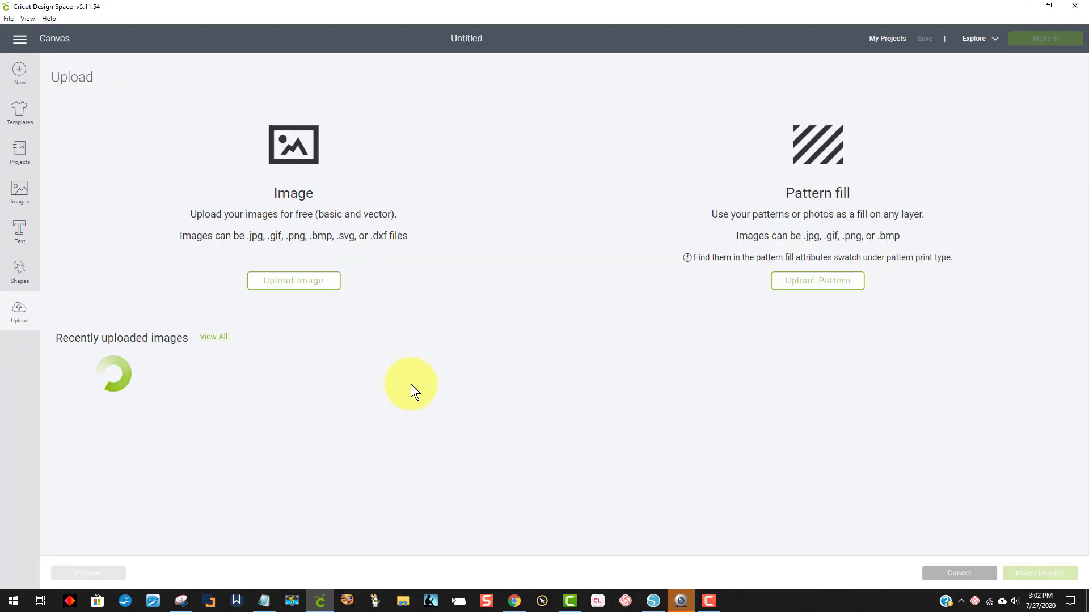
pyautogui.click(305, 284)
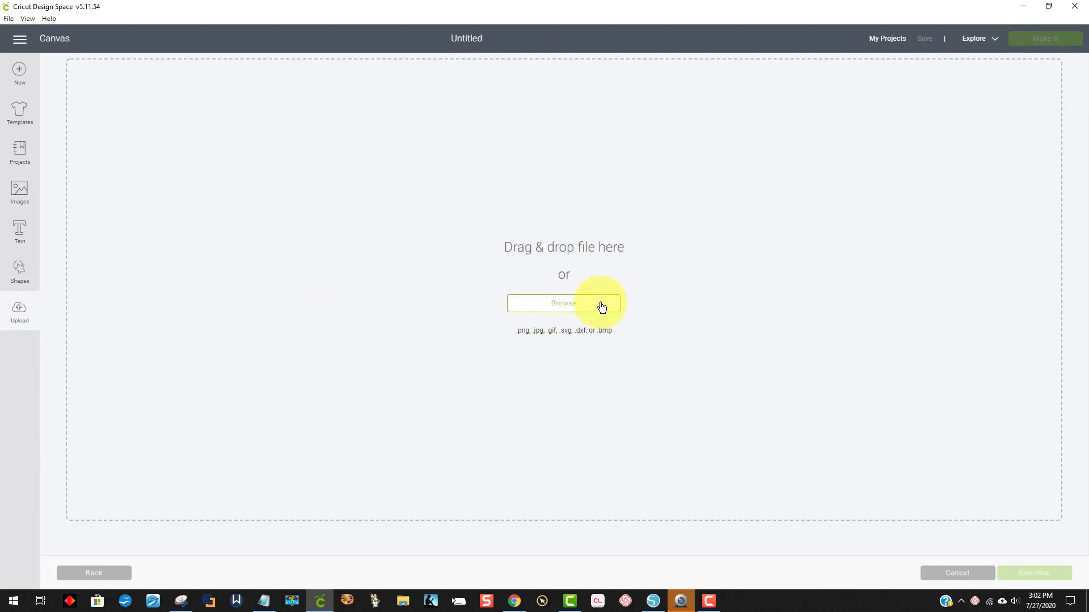
pyautogui.click(567, 311)
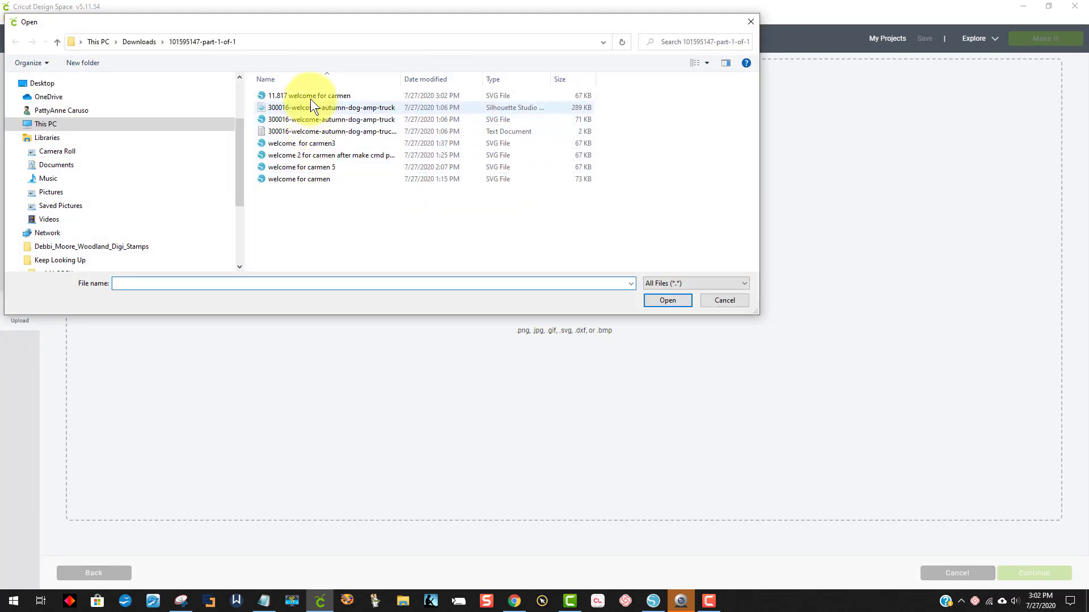
pyautogui.click(311, 96)
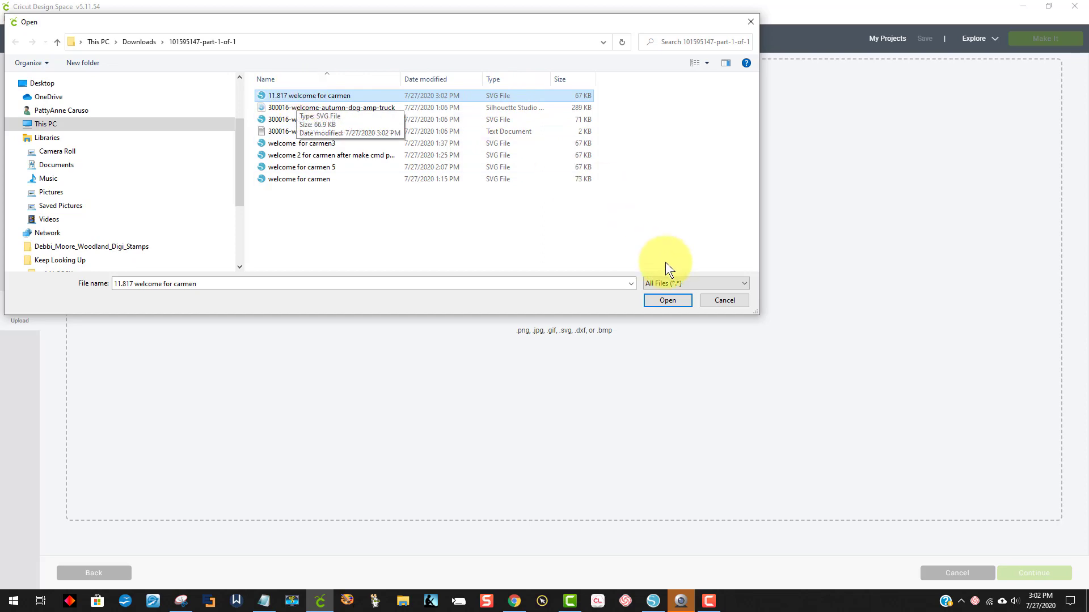
pyautogui.click(666, 301)
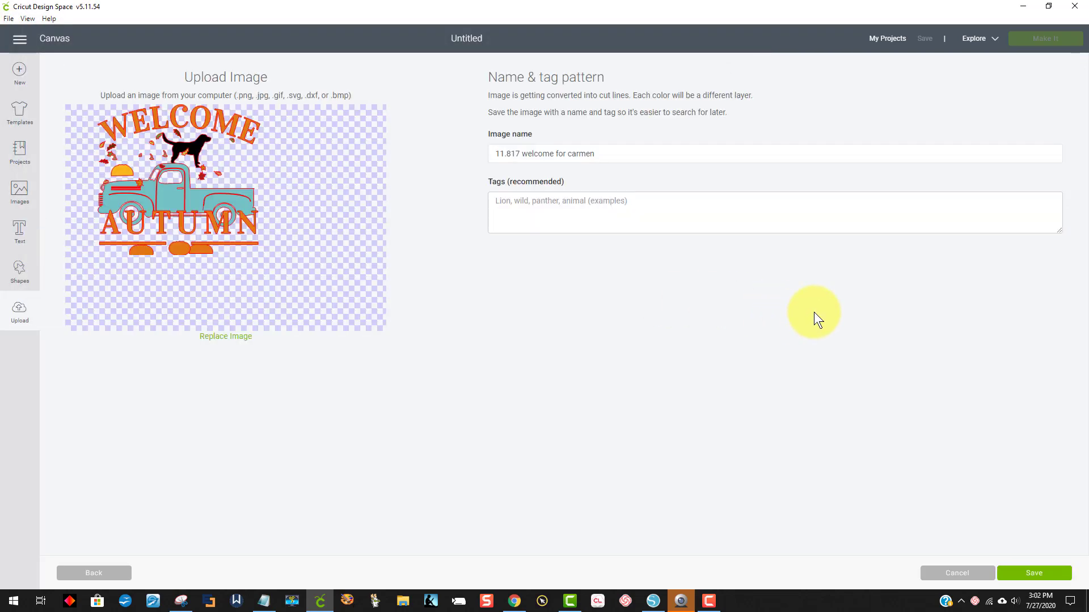
pyautogui.click(1039, 574)
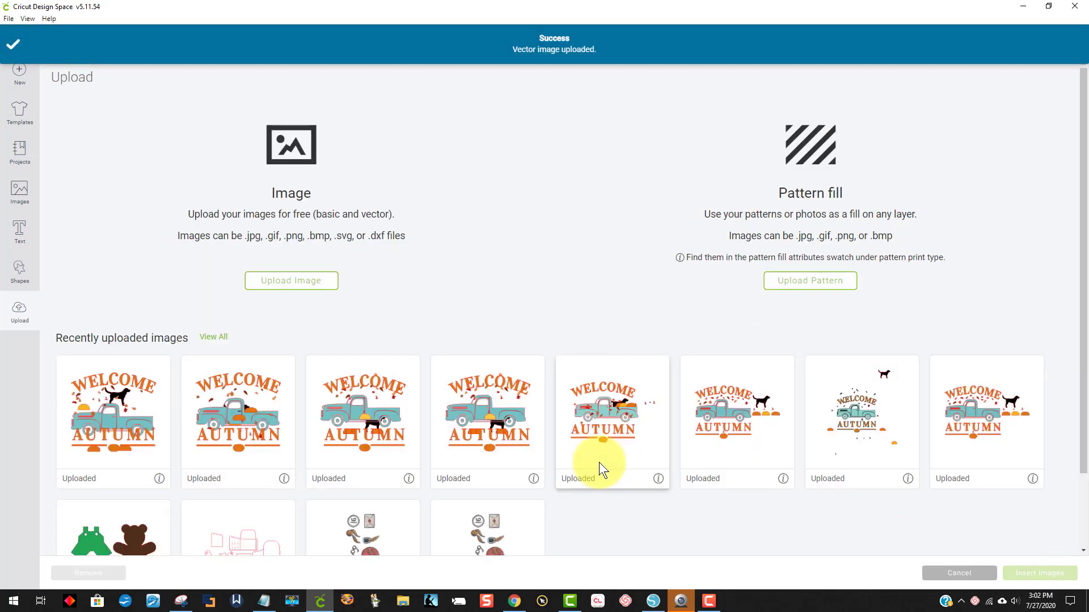
# - Insert the uploaded welcome autumn image onto the canvas and move it to about X 4.462, Y 2.066
pyautogui.click(134, 427)
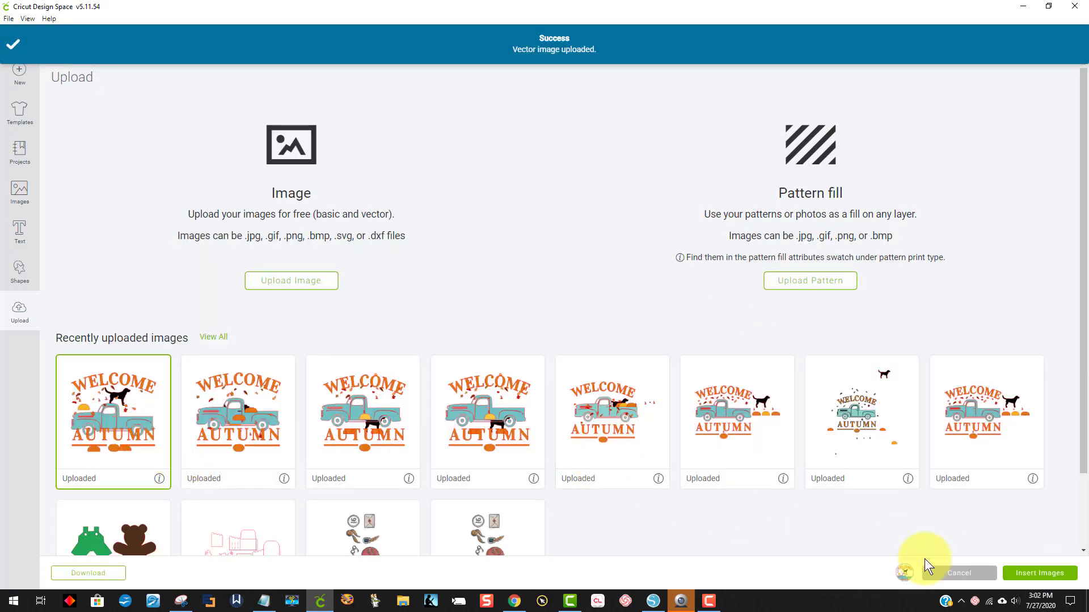
pyautogui.click(1039, 573)
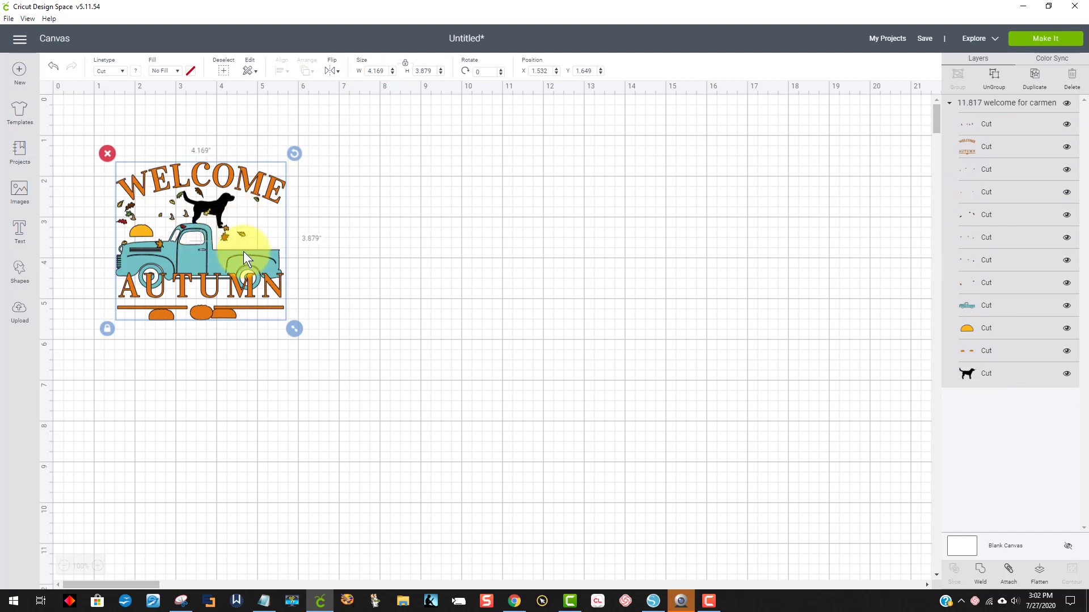
pyautogui.moveTo(244, 251); pyautogui.dragTo(362, 267)
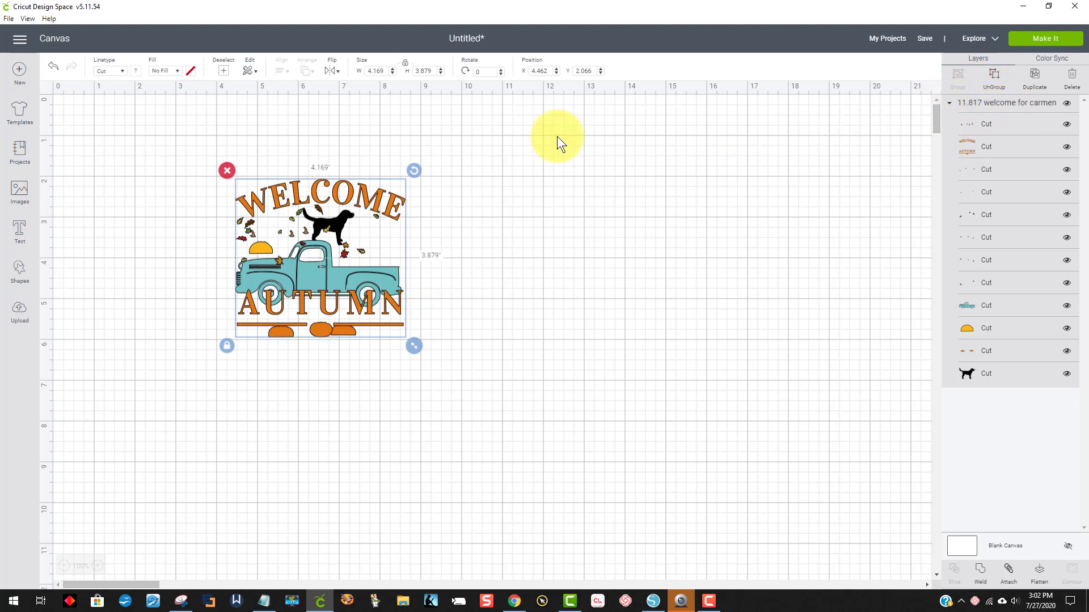
# - Set the design's width to 11.817 inches and move it to about X 4.365, Y 2.413
pyautogui.click(364, 72)
pyautogui.write('11')
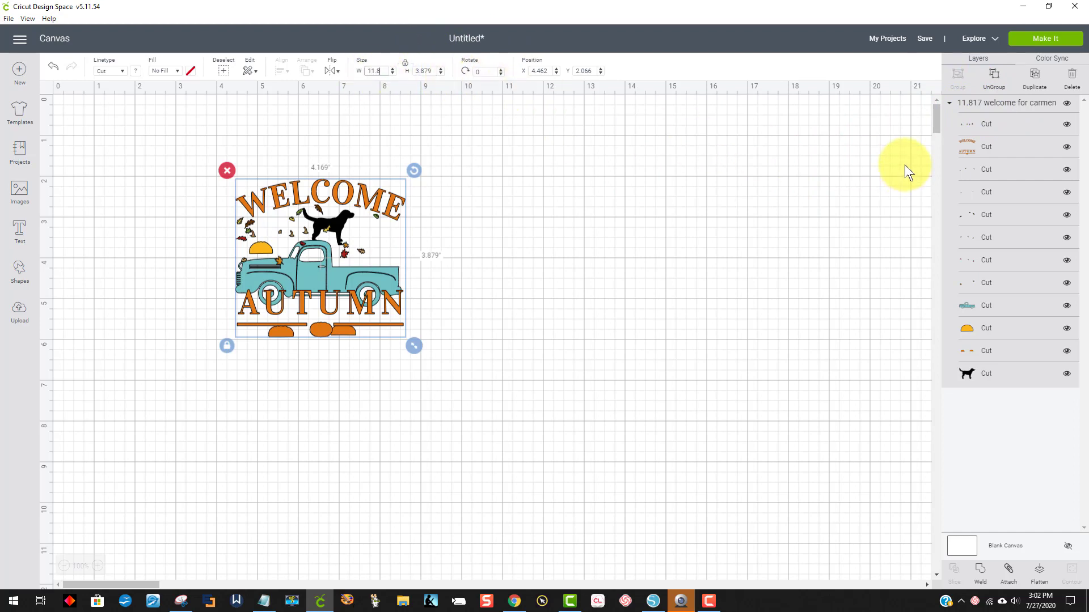
pyautogui.write('.817')
pyautogui.press('Return')
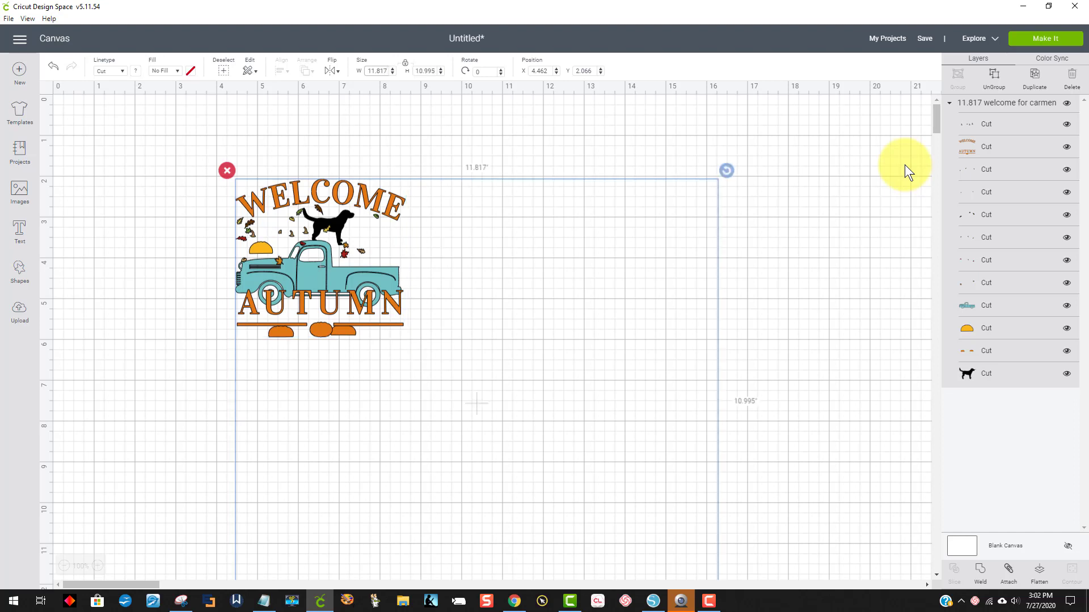
pyautogui.scroll(-2, 928, 326)
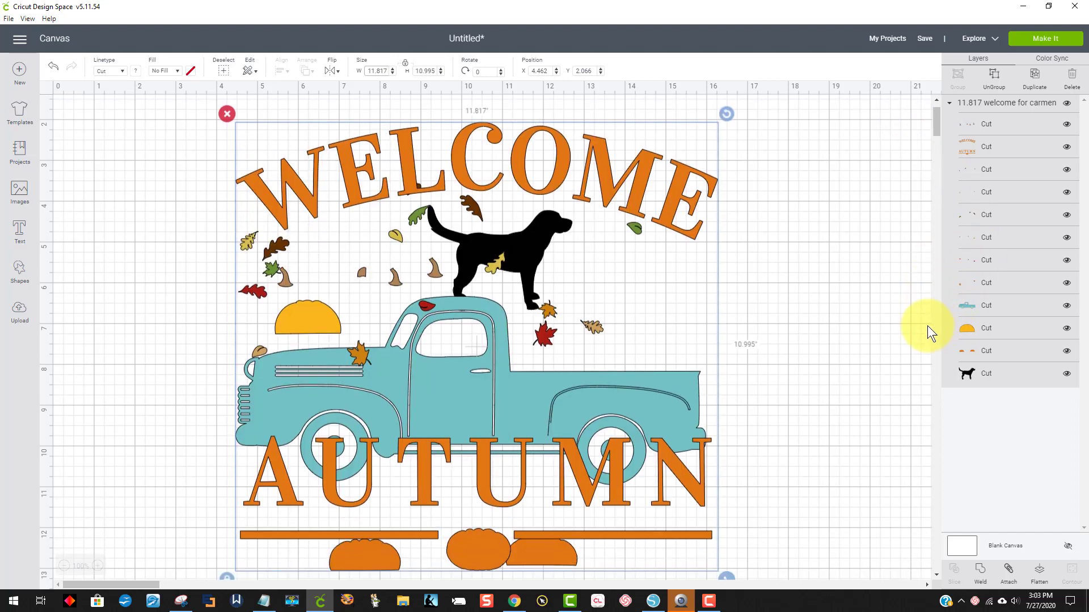
pyautogui.click(889, 360)
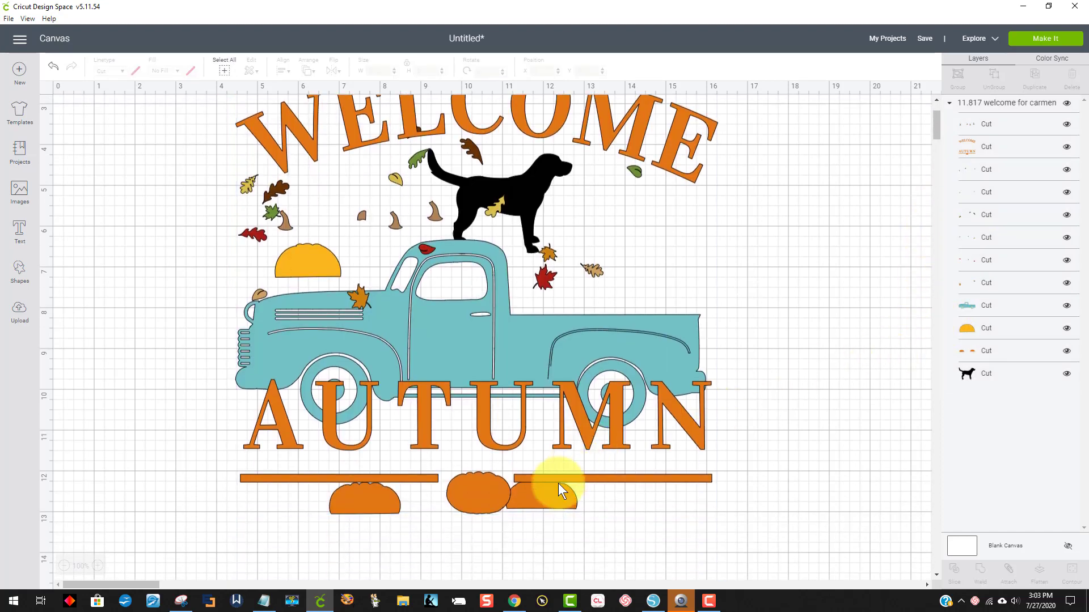
pyautogui.moveTo(558, 483); pyautogui.dragTo(542, 508)
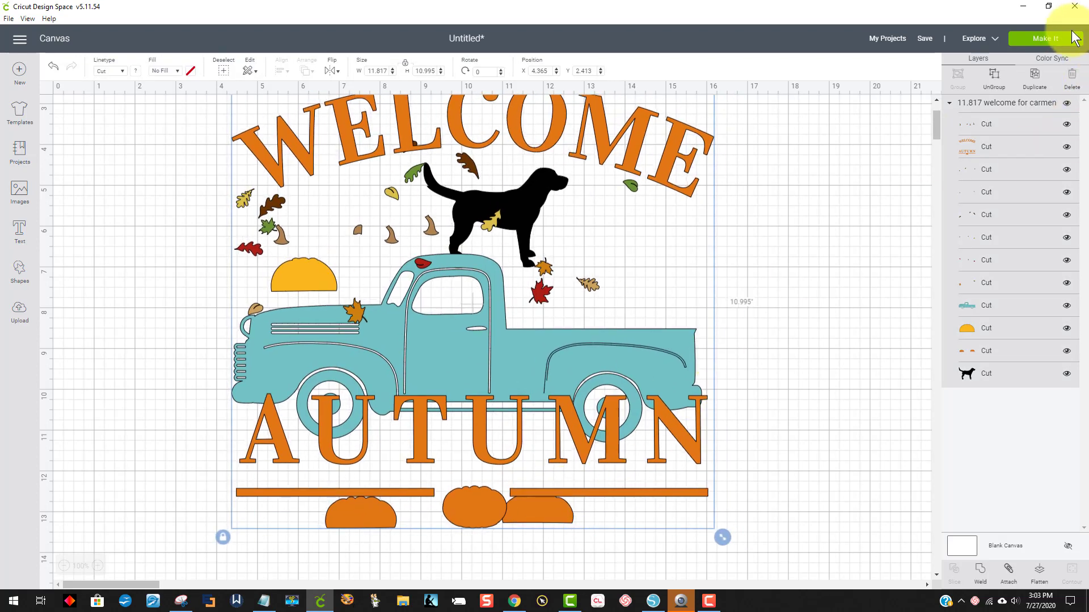
# - Try to prepare the design's cutting mats with a larger mat, and return to the canvas
pyautogui.click(1050, 39)
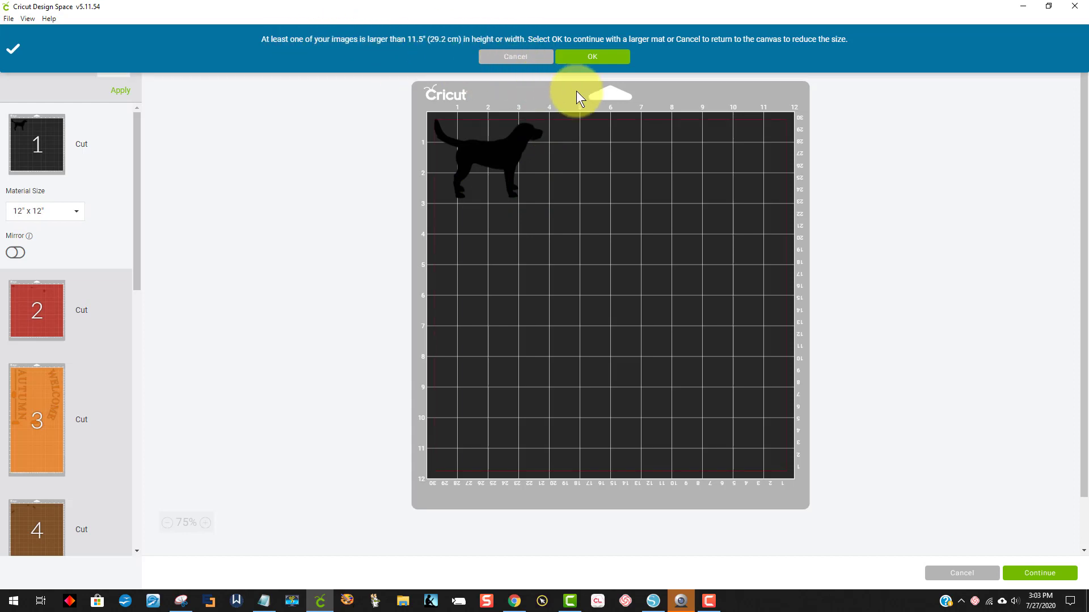
pyautogui.click(600, 58)
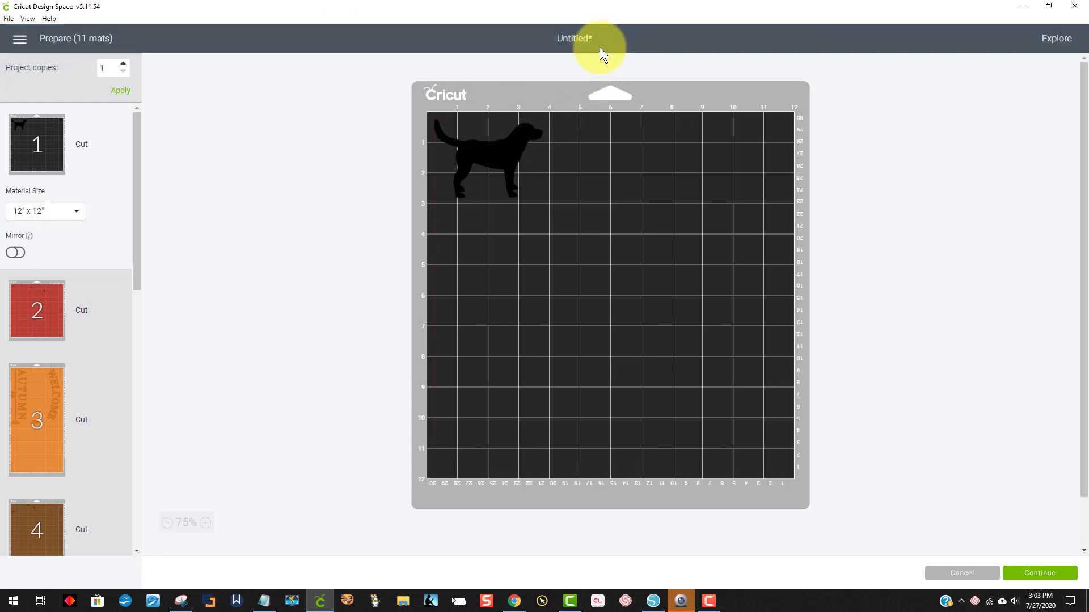
pyautogui.click(964, 574)
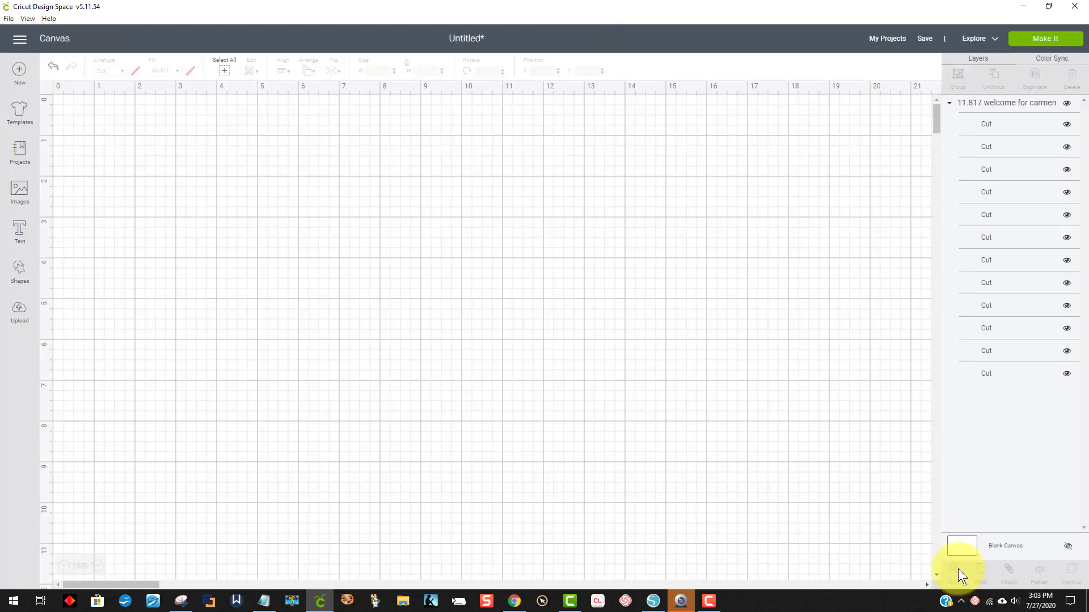
# - Select the whole design on the canvas and set its width to 11.45 inches
pyautogui.scroll(-3, 800, 301)
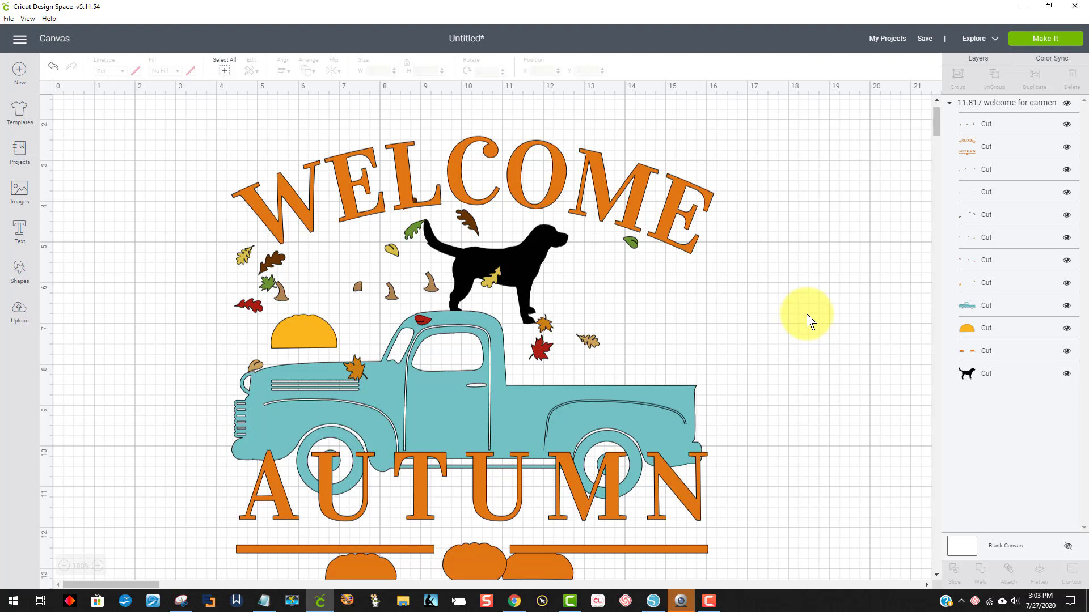
pyautogui.scroll(-3, 756, 358)
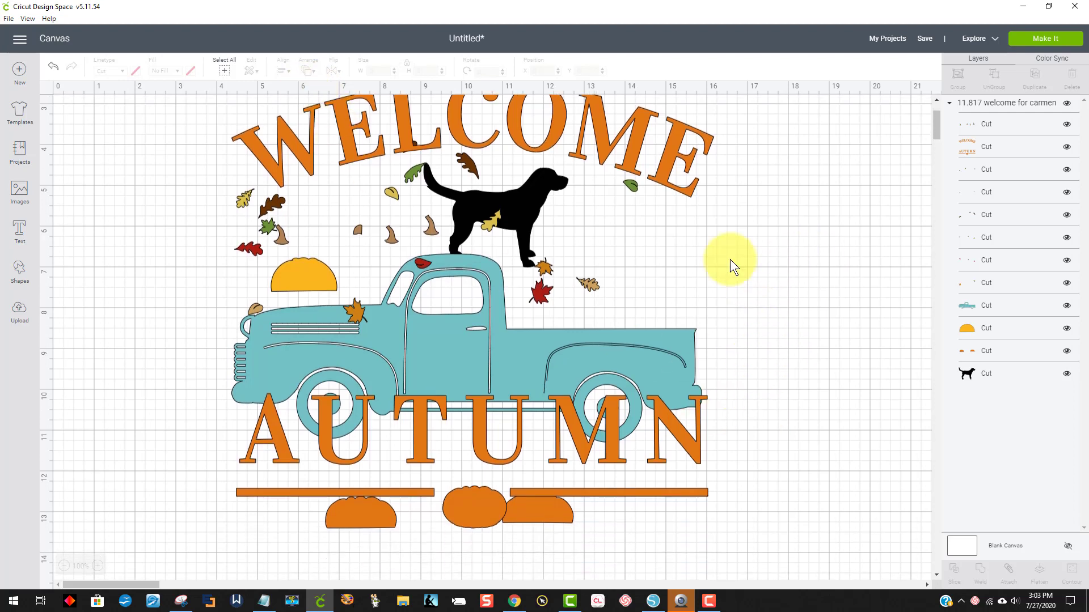
pyautogui.click(543, 473)
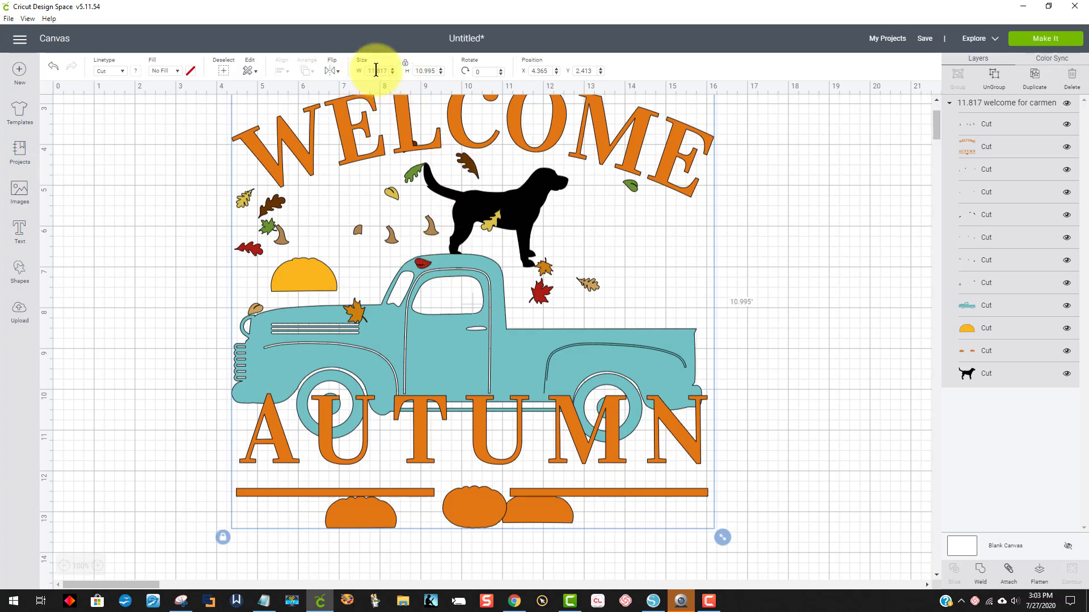
pyautogui.moveTo(377, 70); pyautogui.dragTo(397, 70)
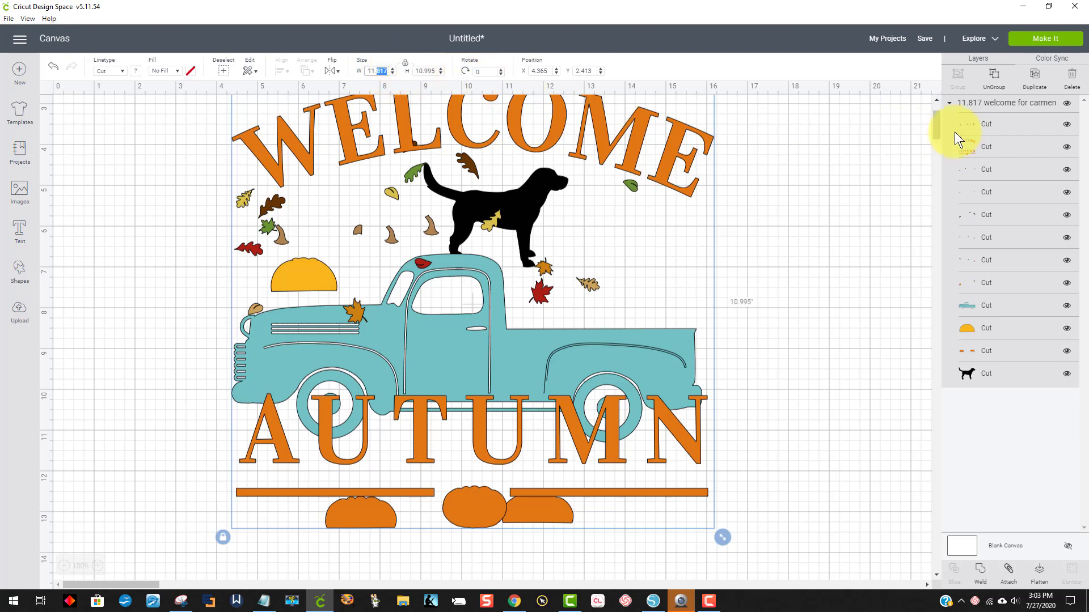
pyautogui.write('45')
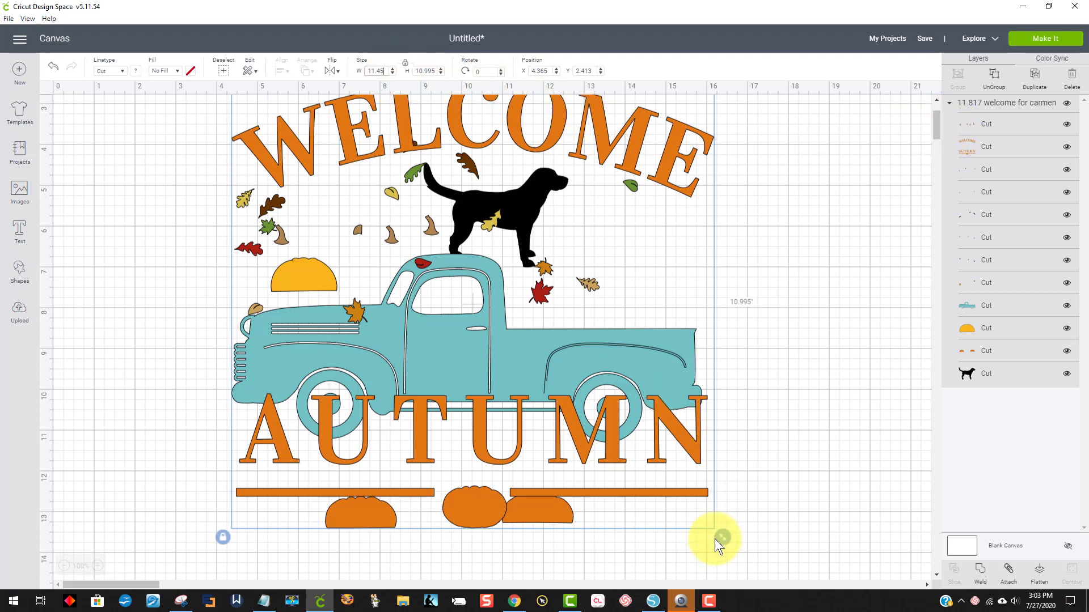
pyautogui.click(671, 518)
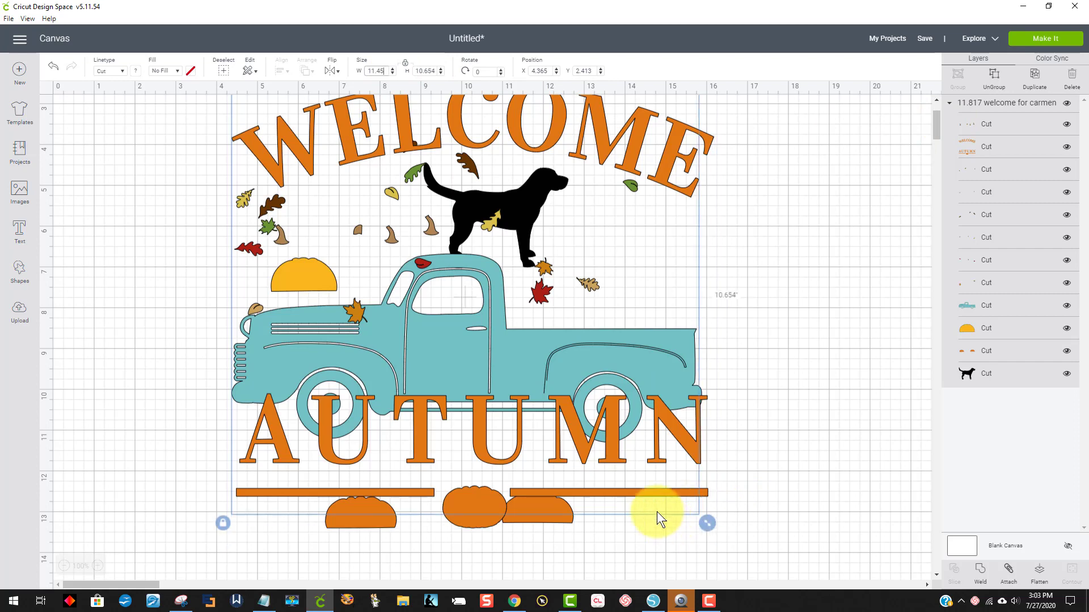
pyautogui.scroll(2, 773, 396)
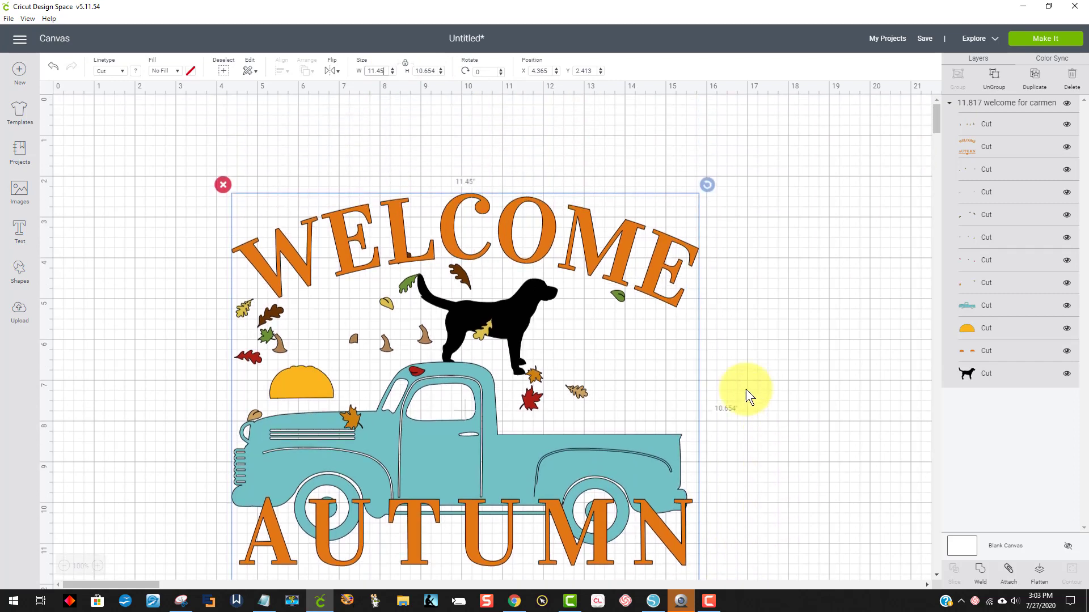
pyautogui.scroll(-1, 717, 379)
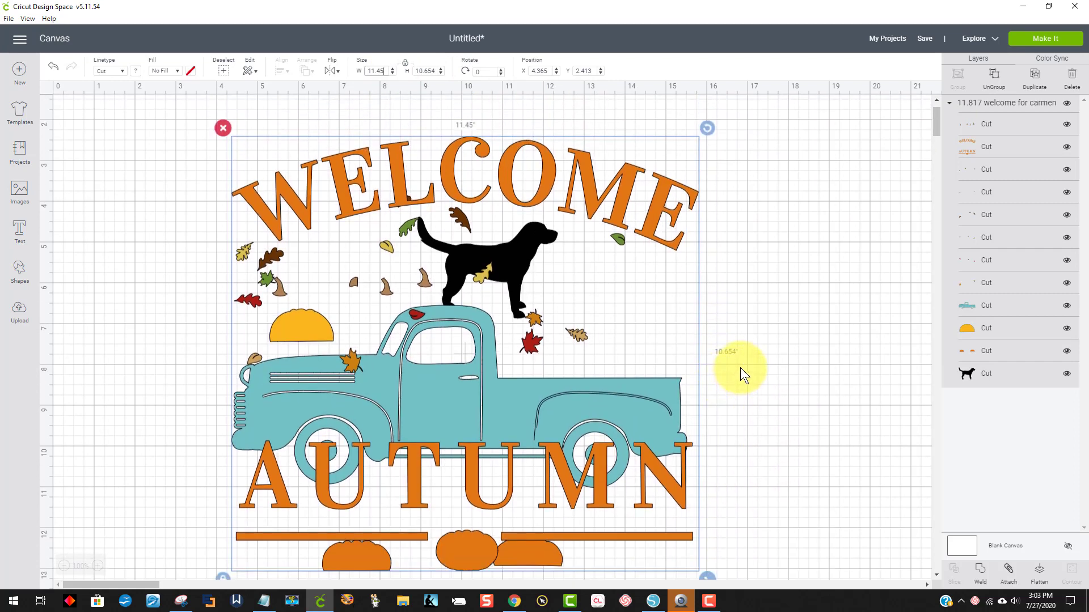
# - Prepare the resized design's cutting mats and check how the pieces fit on mats 1 through 4
pyautogui.click(1043, 38)
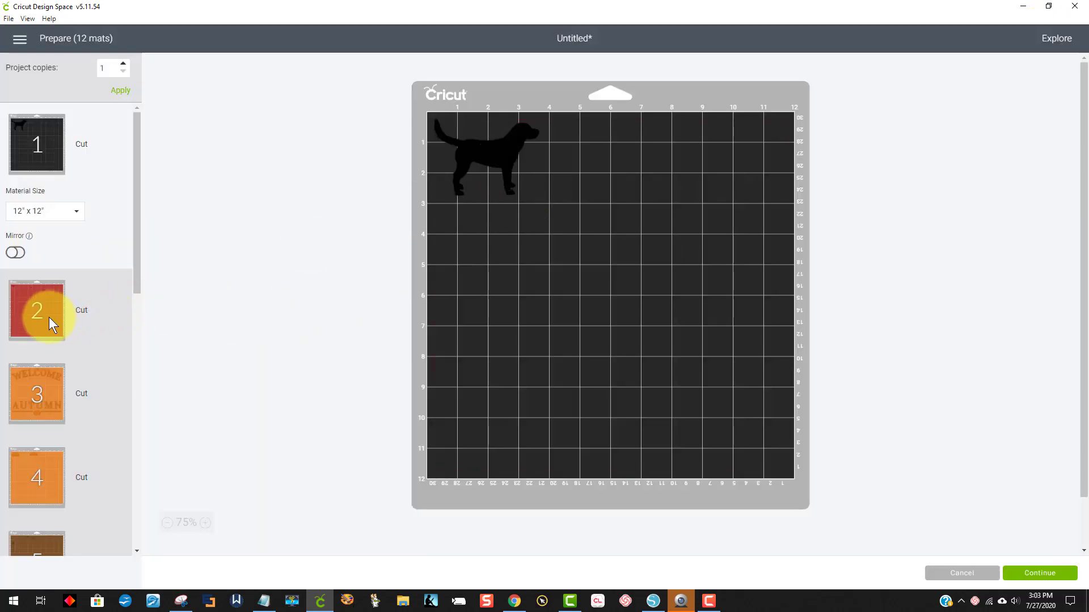
pyautogui.click(50, 322)
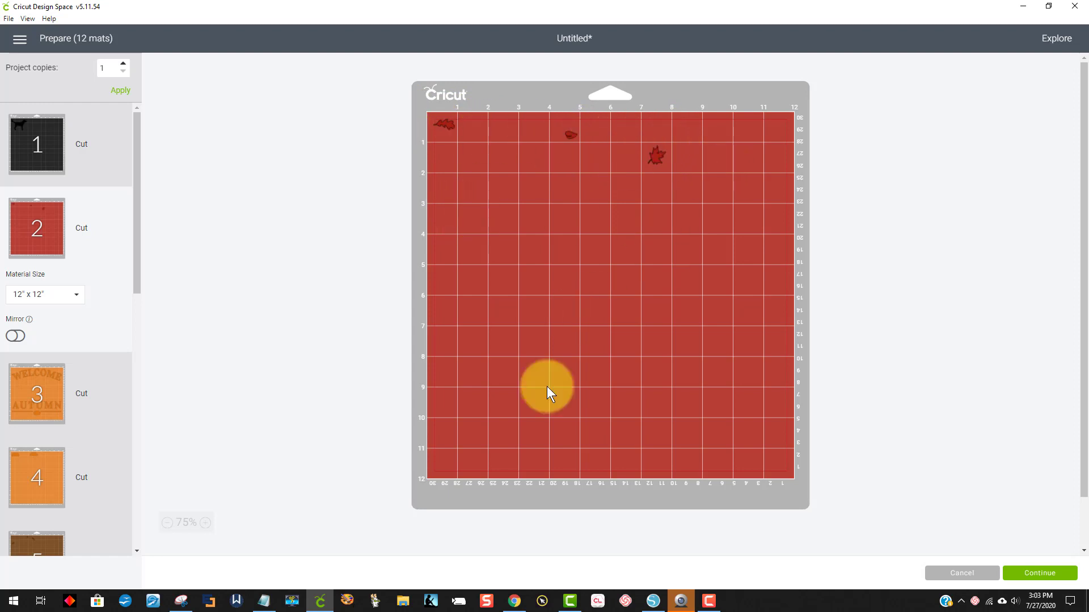
pyautogui.click(29, 389)
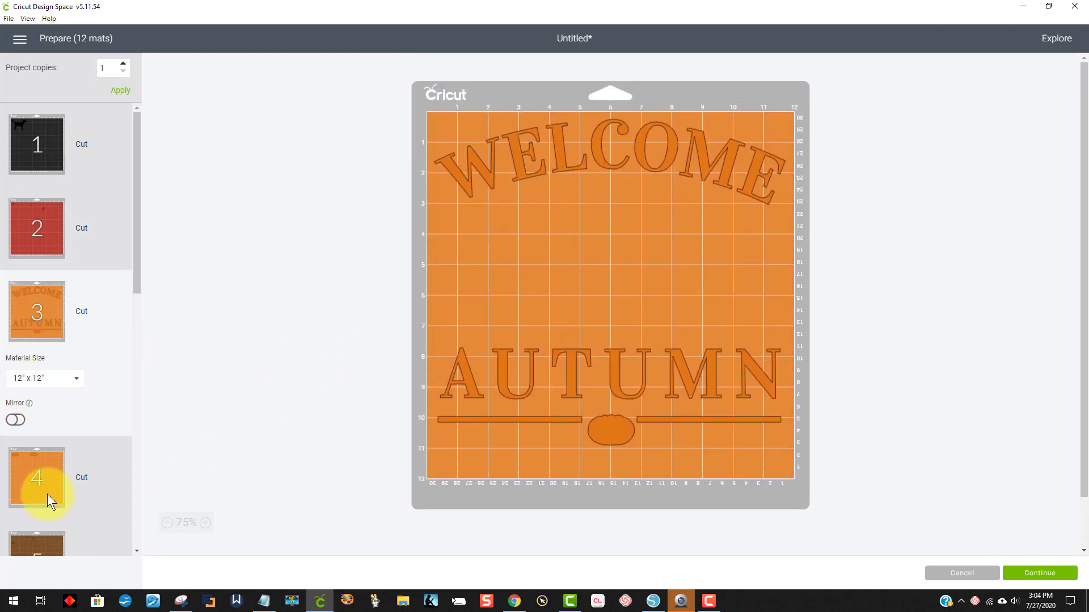
pyautogui.click(46, 495)
pyautogui.scroll(-2, 425, 286)
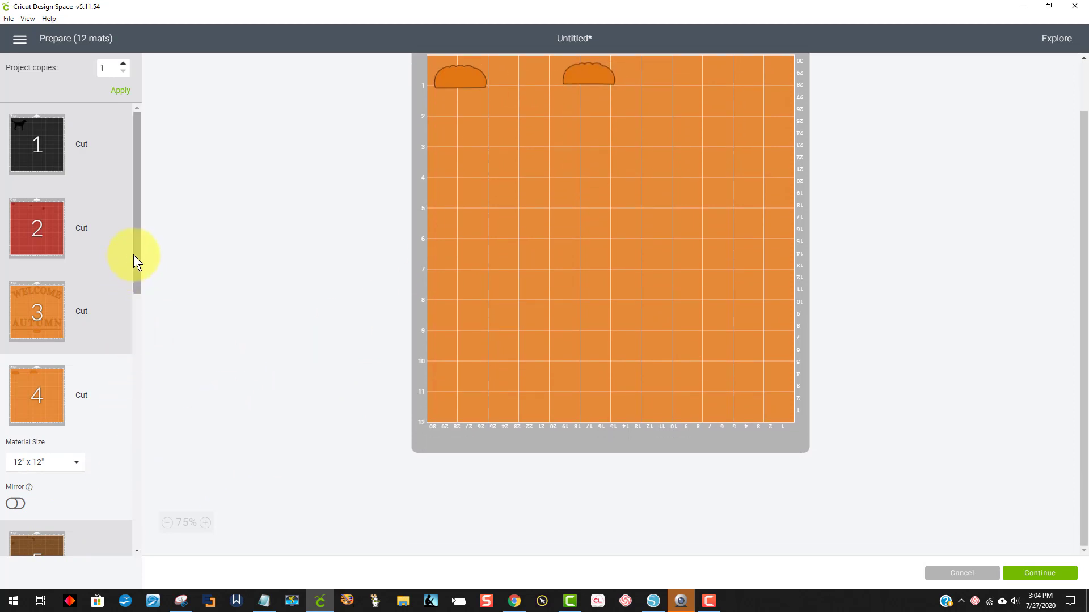
# - Examine the layout of cutting mats 5, 6, 7 and 9 through 12, finishing on the truck mat
pyautogui.moveTo(135, 251); pyautogui.dragTo(156, 368)
pyautogui.click(22, 254)
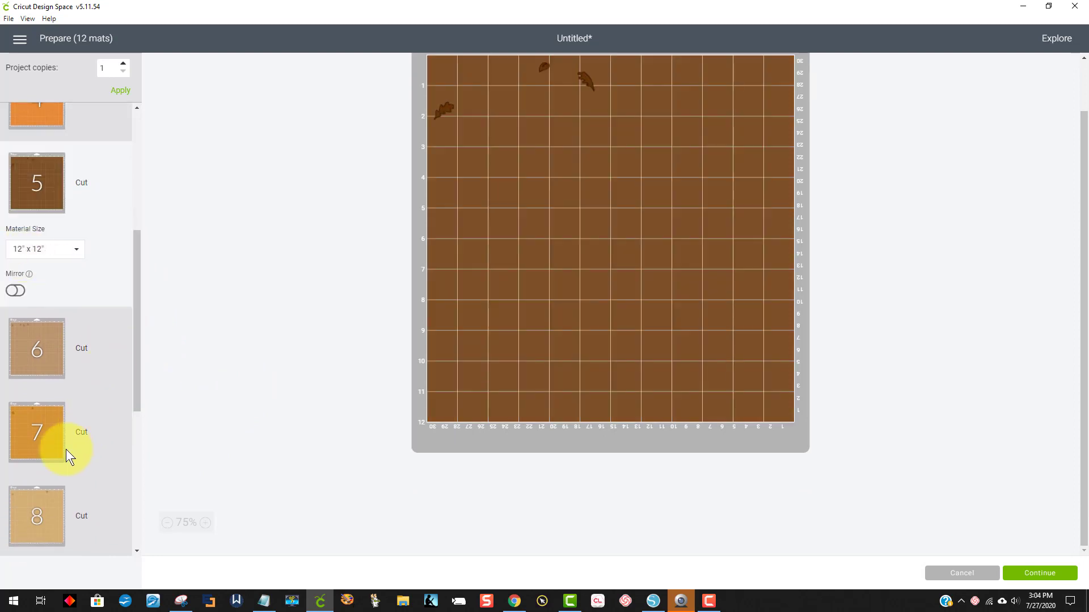
pyautogui.click(25, 356)
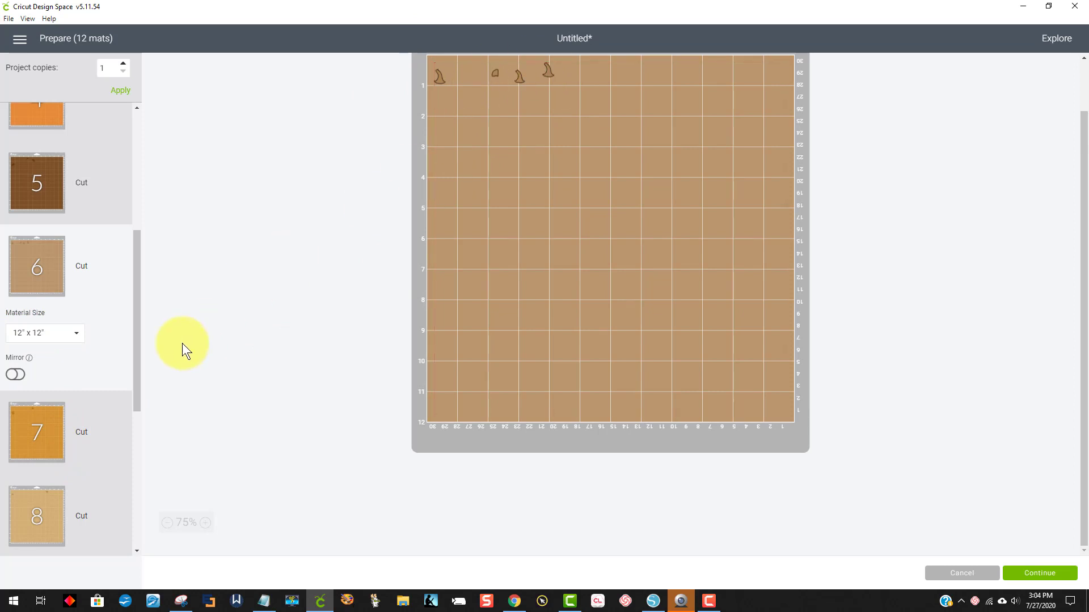
pyautogui.click(16, 422)
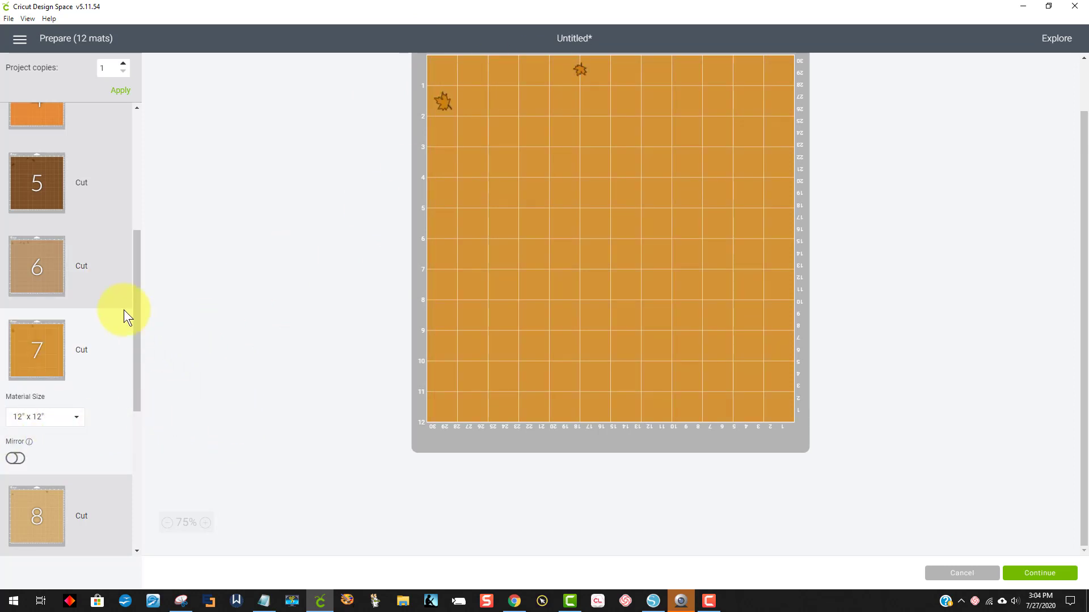
pyautogui.moveTo(133, 279); pyautogui.dragTo(161, 424)
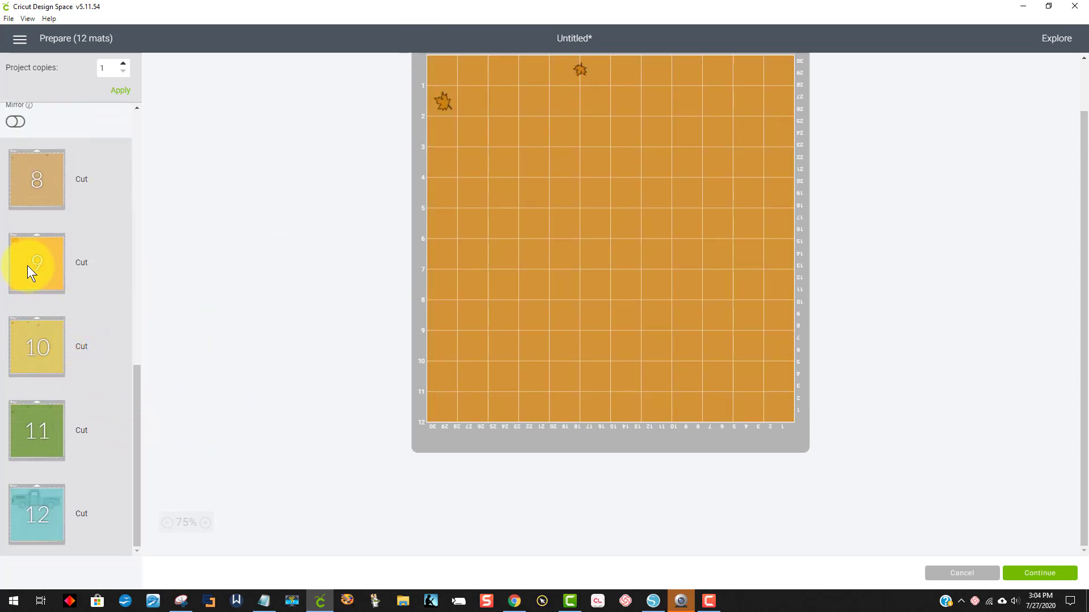
pyautogui.click(28, 265)
pyautogui.click(54, 358)
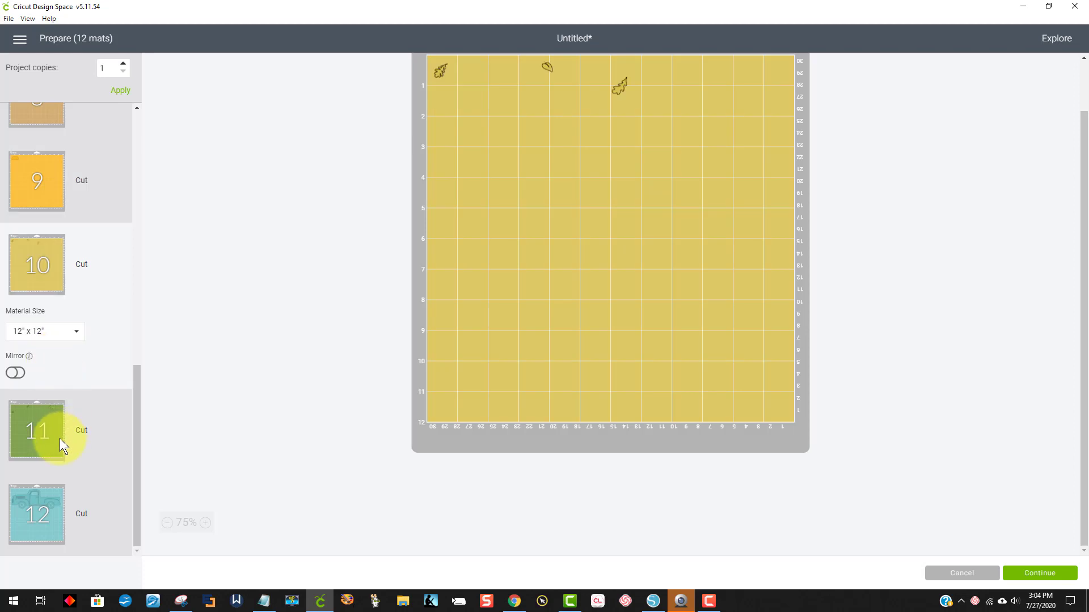
pyautogui.click(59, 437)
pyautogui.click(47, 496)
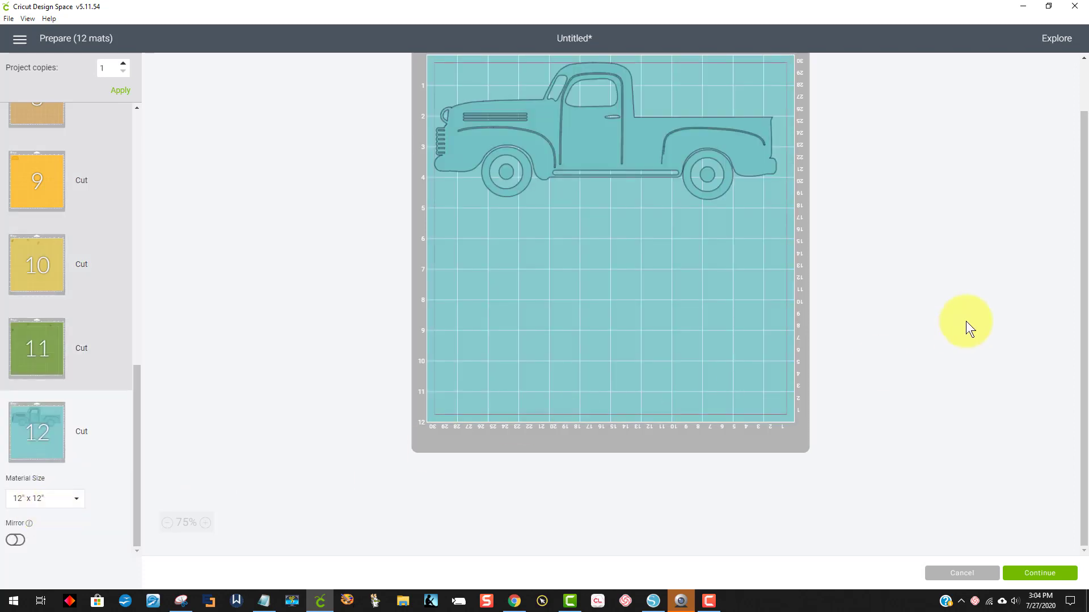
pyautogui.scroll(2, 965, 321)
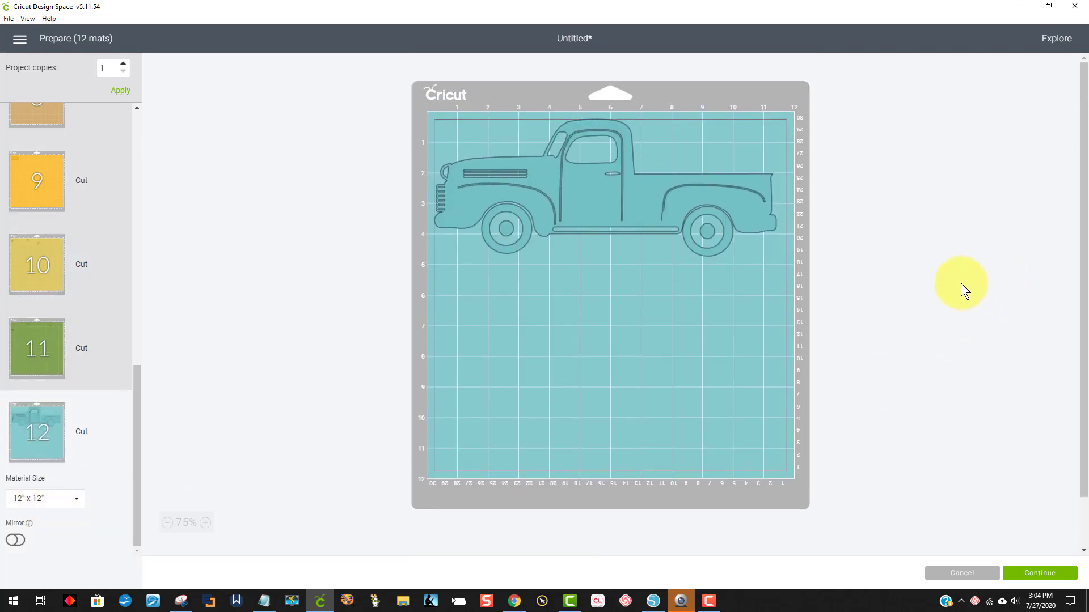